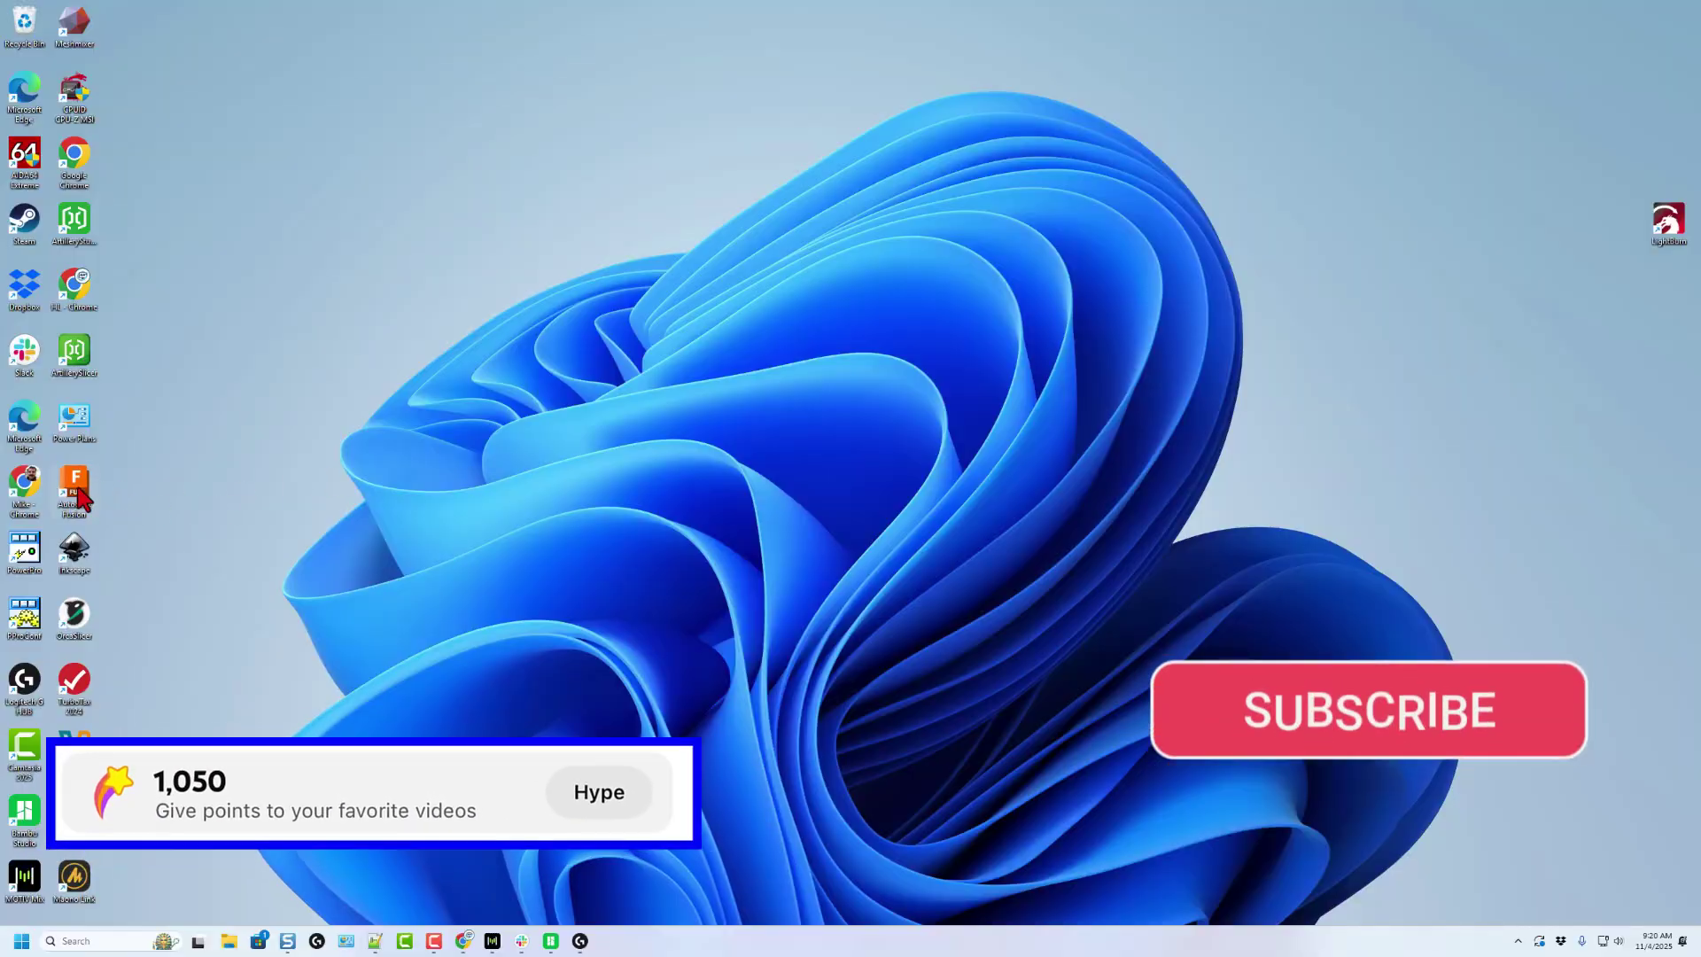
- Launch Autodesk Fusion from its Windows desktop icon
double_click(76, 493)
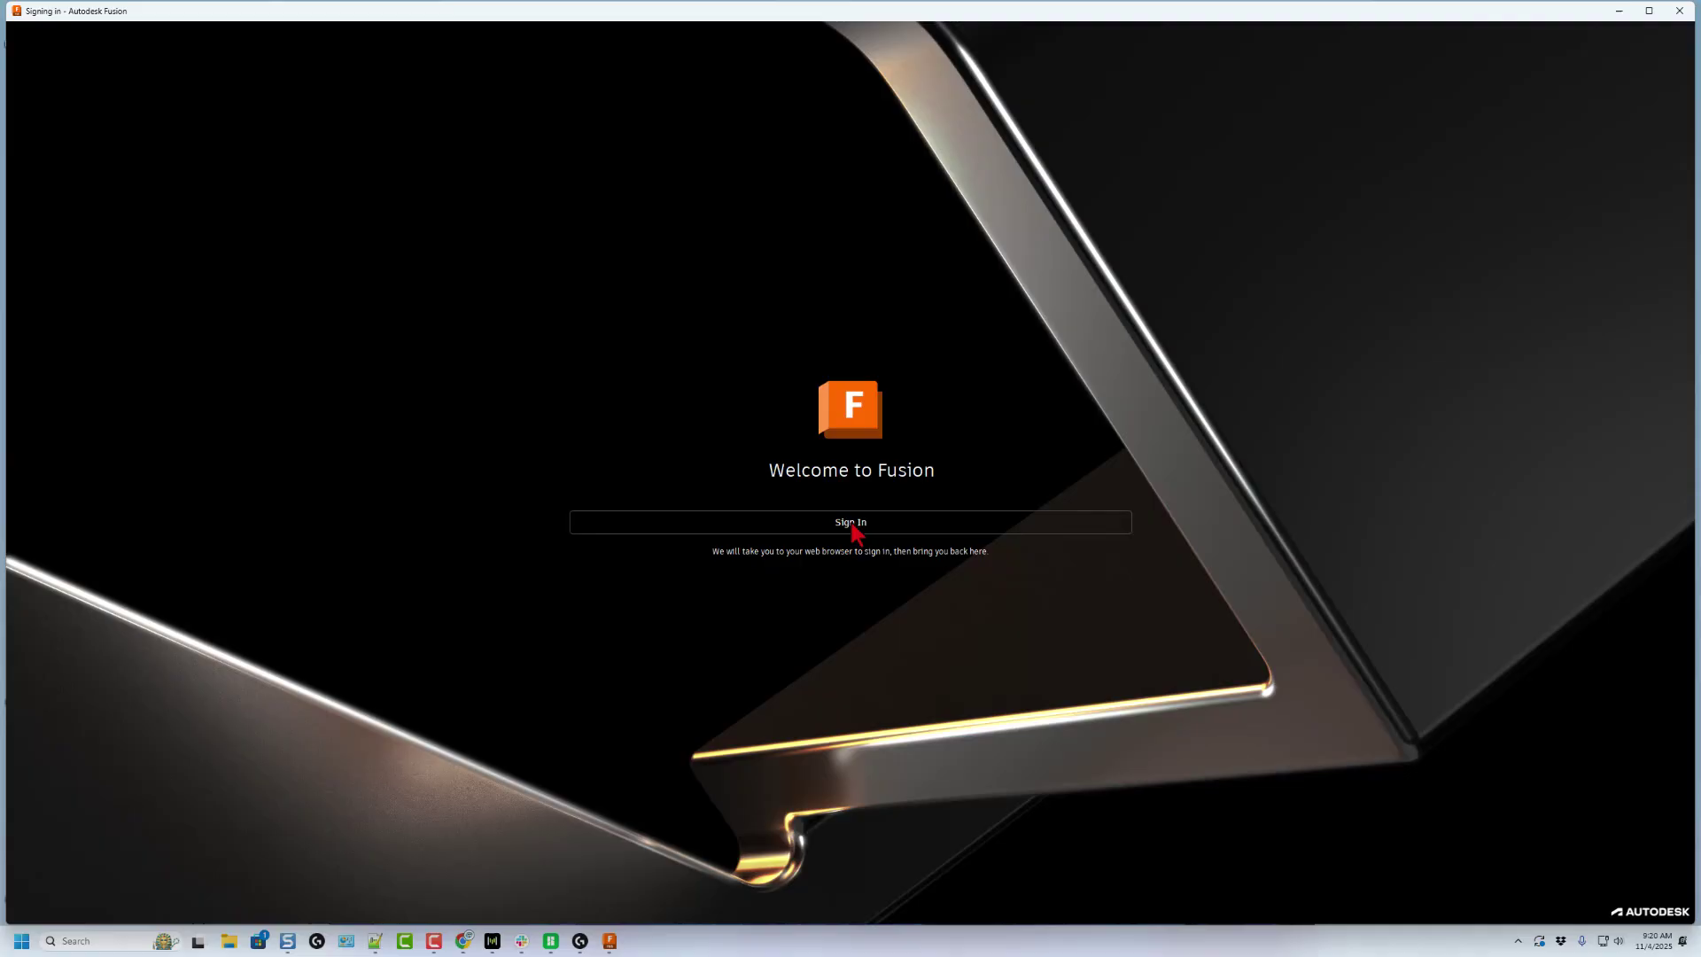
- Sign in to Autodesk through Chrome and return to Fusion's Untitled design
click(852, 525)
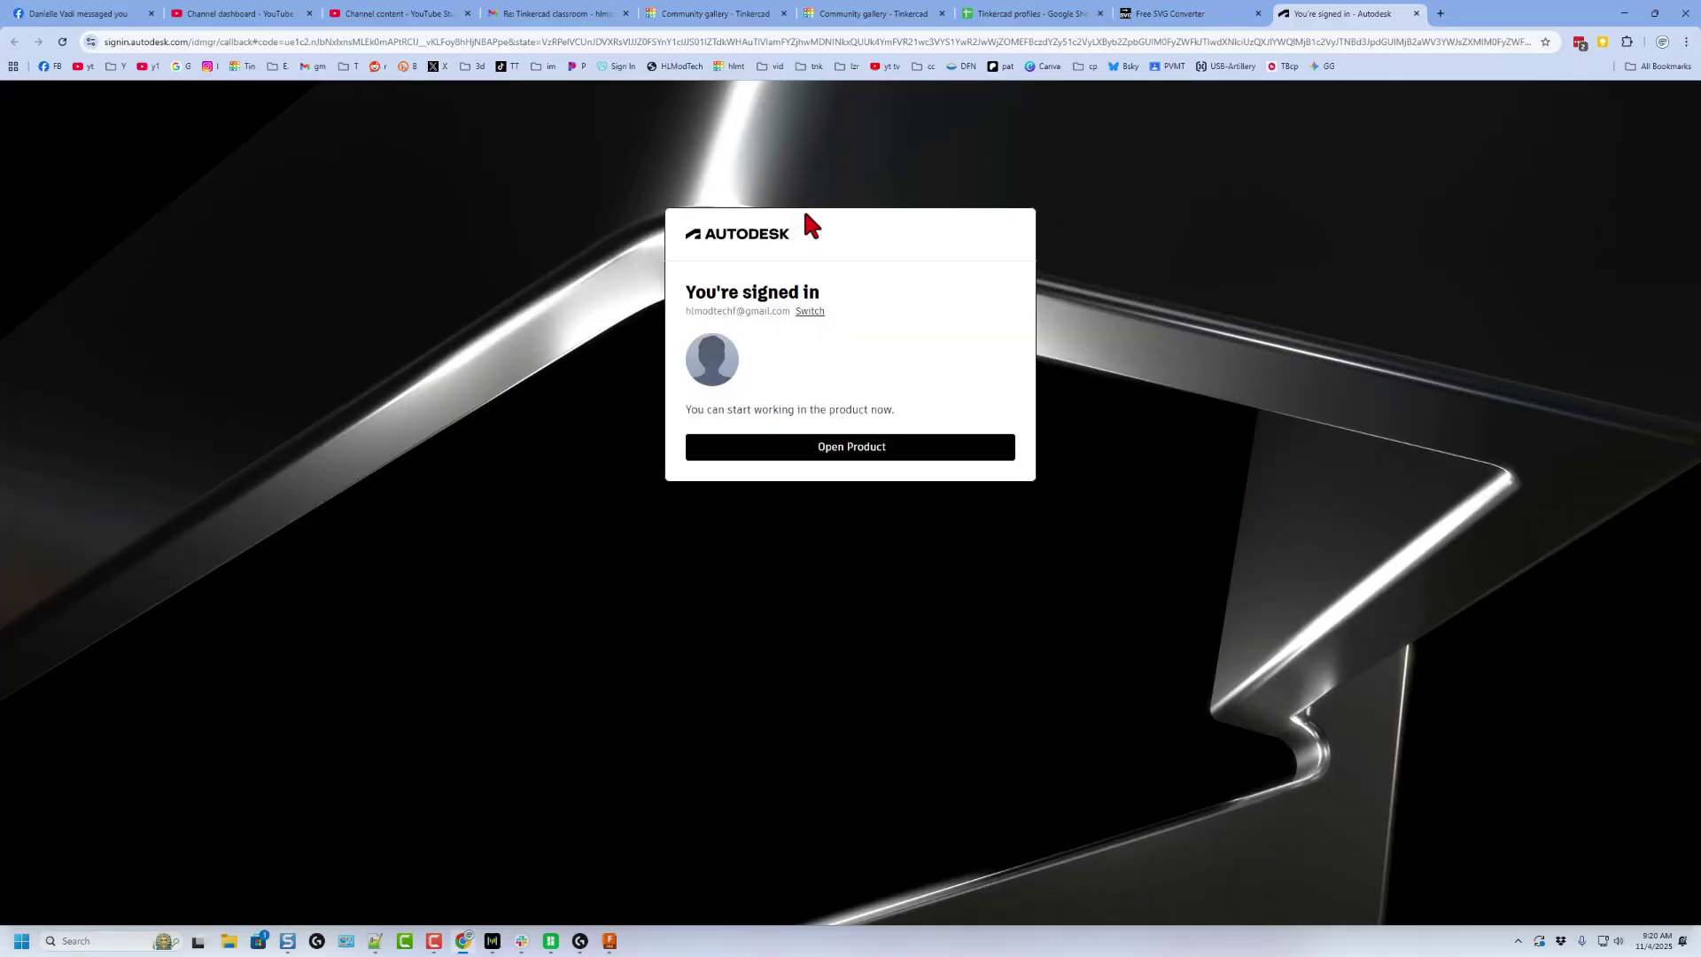
click(844, 453)
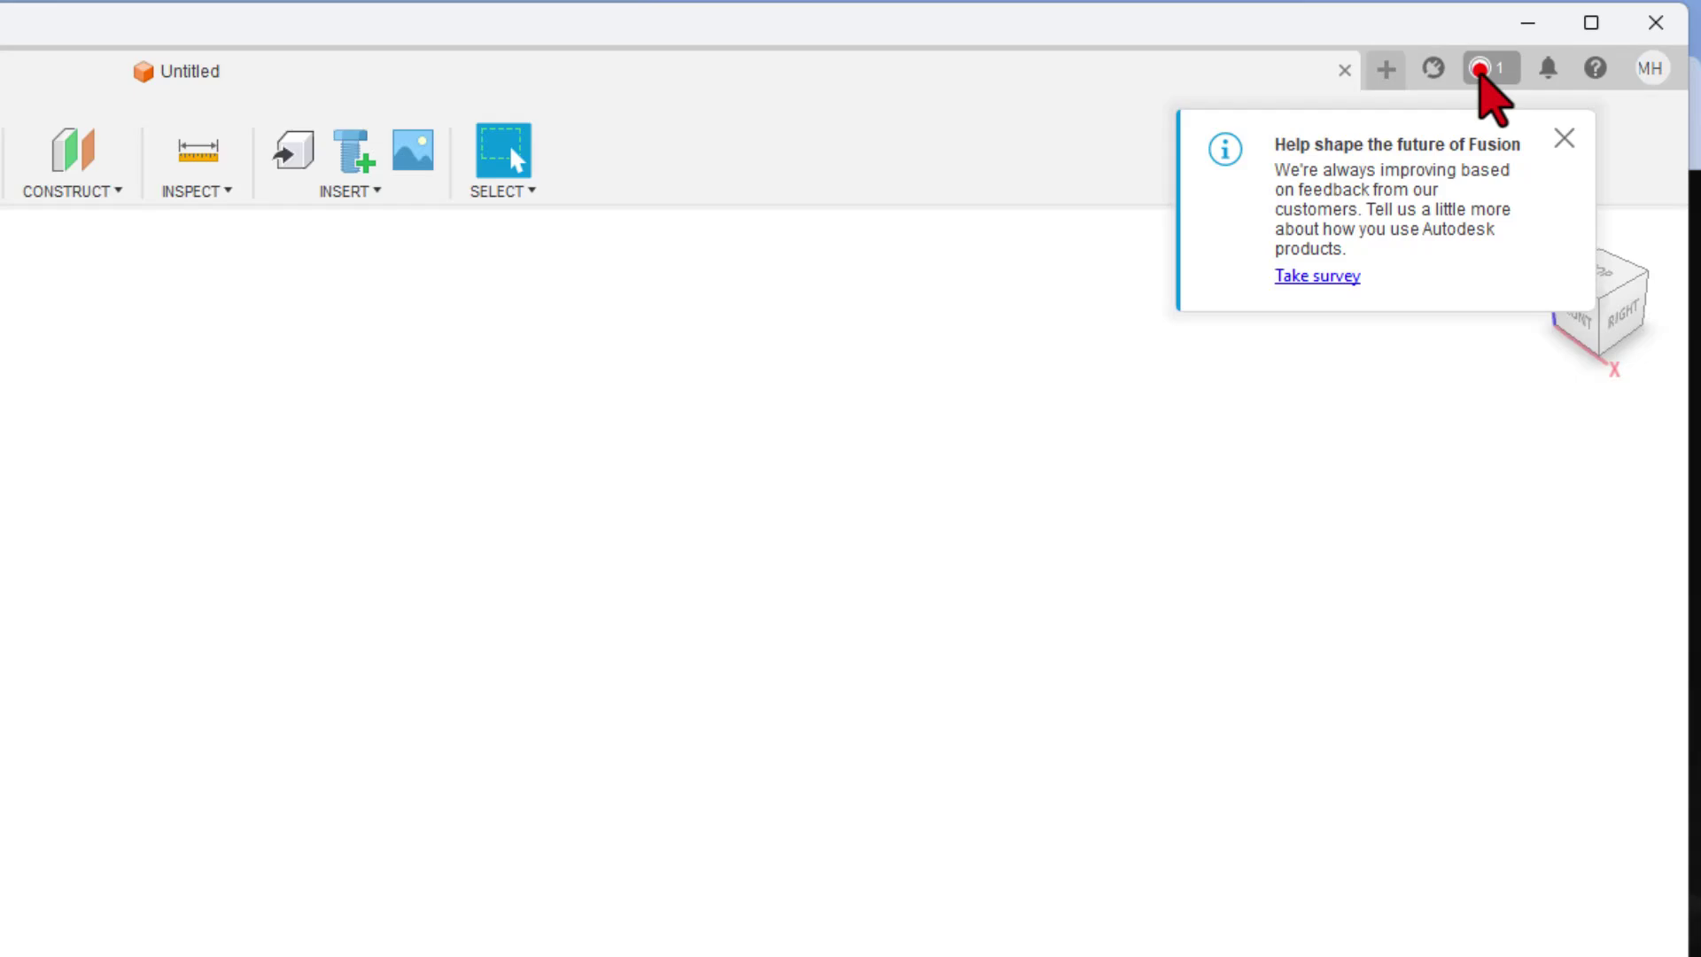
- Install the pending Fusion update from Job Status and restart Fusion
click(1479, 70)
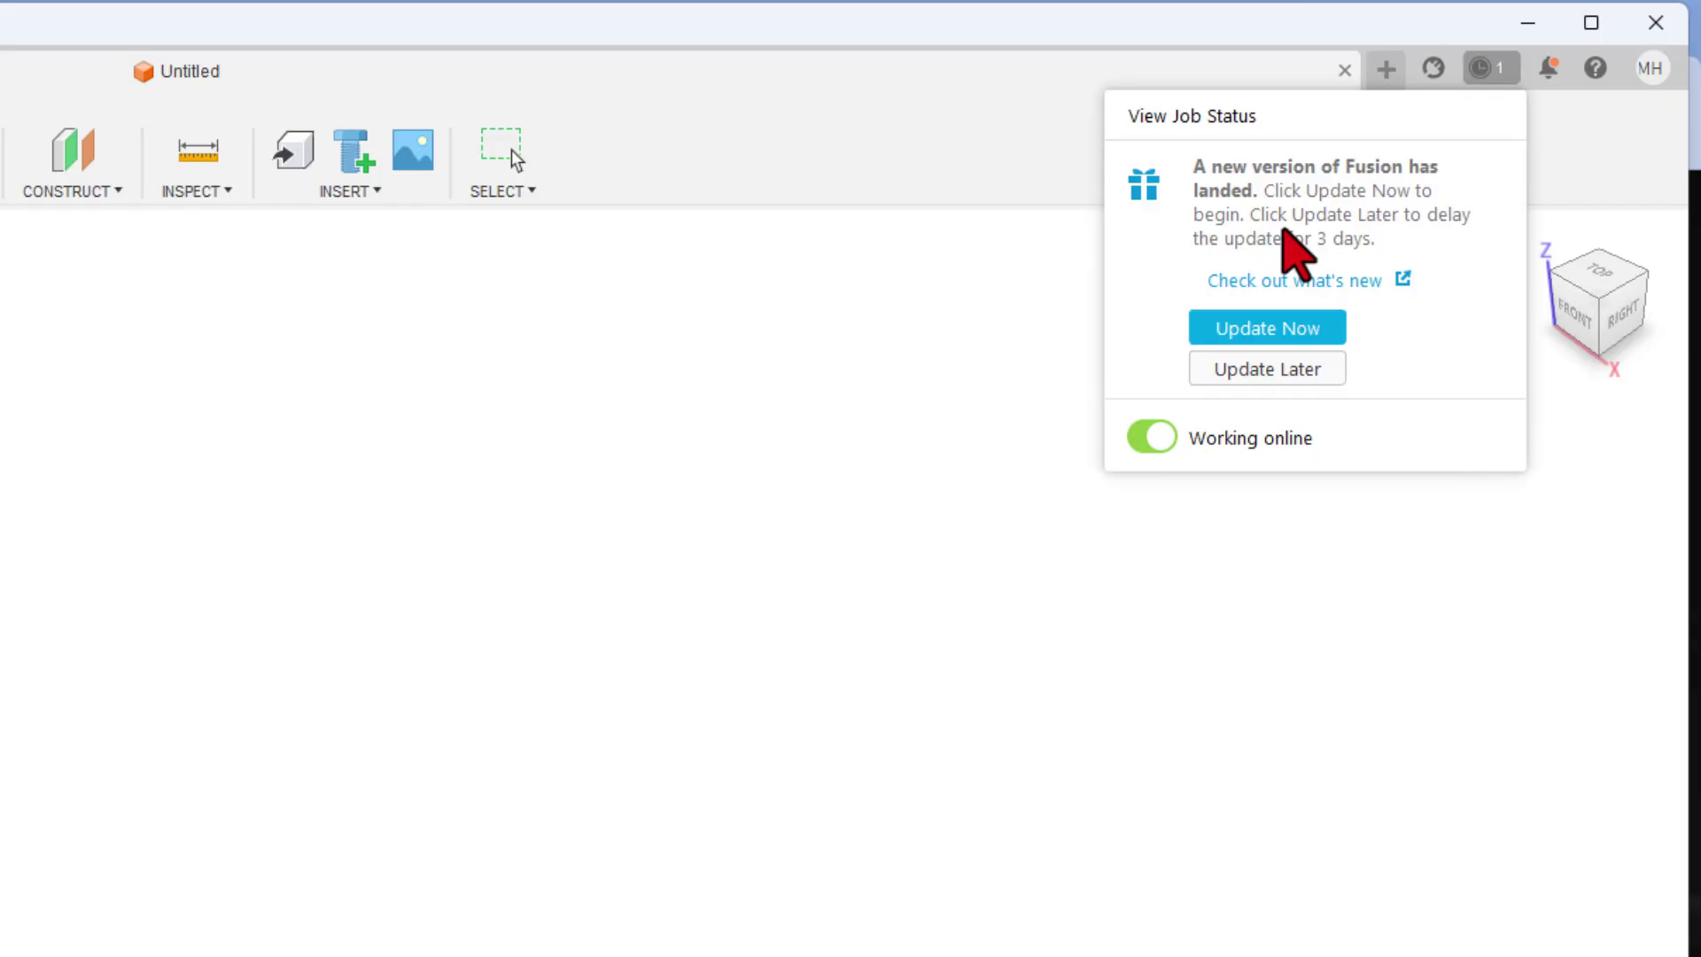
click(1270, 326)
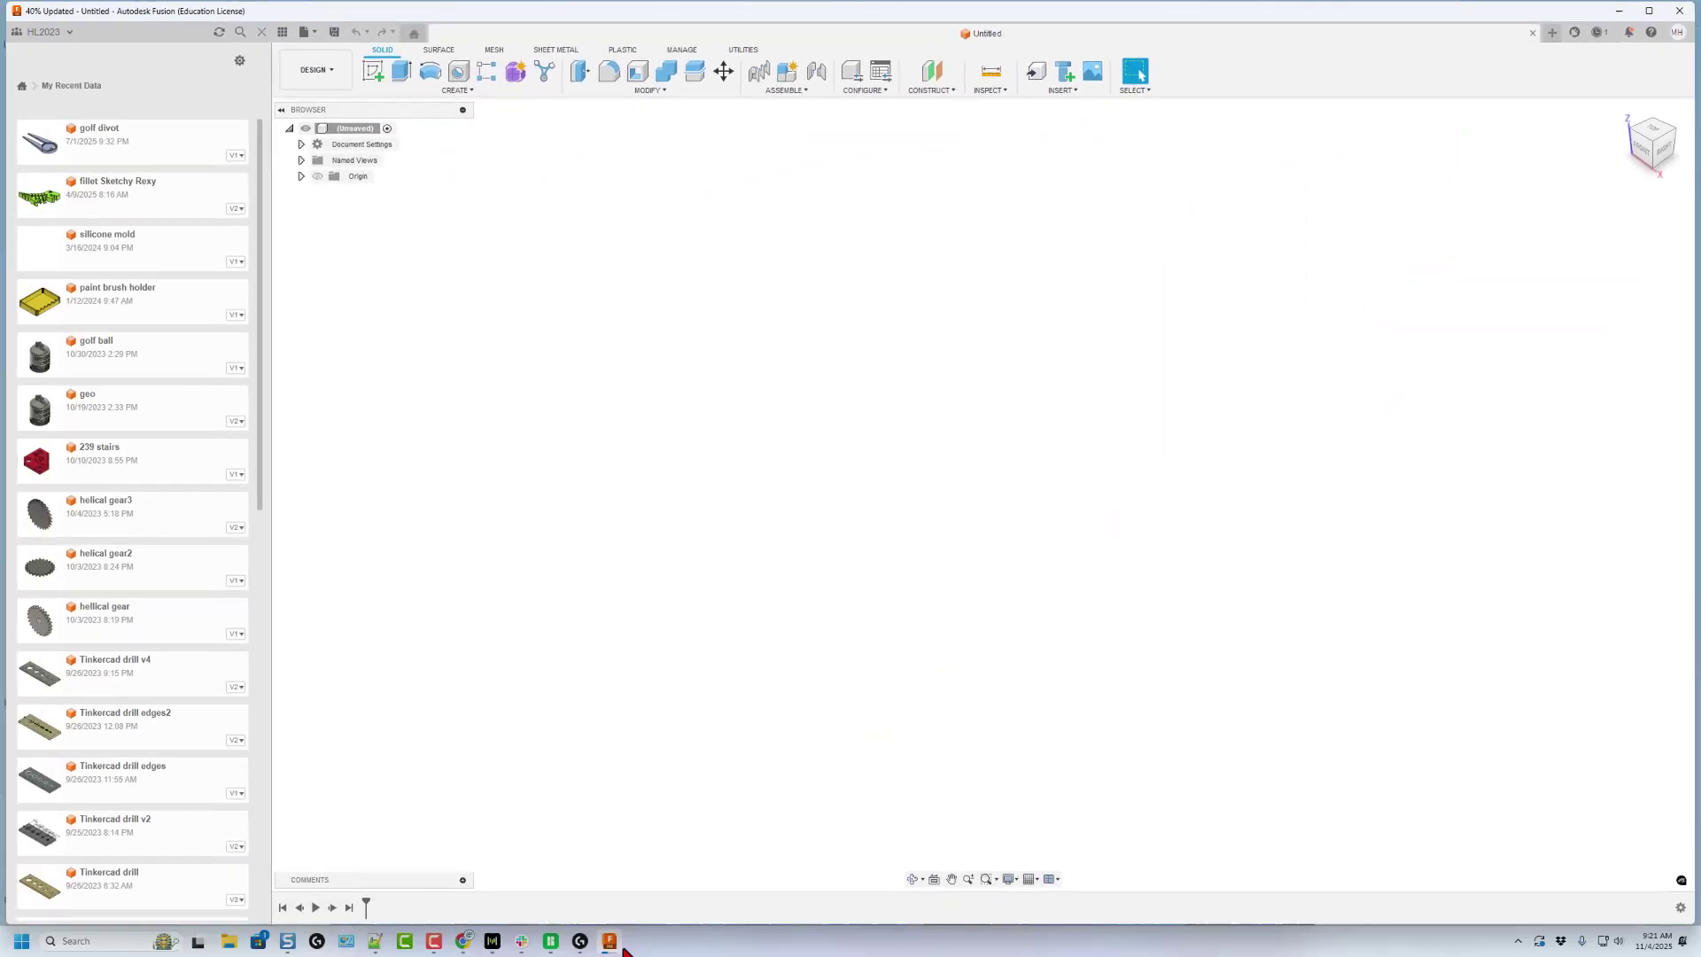
mouse_move(912, 941)
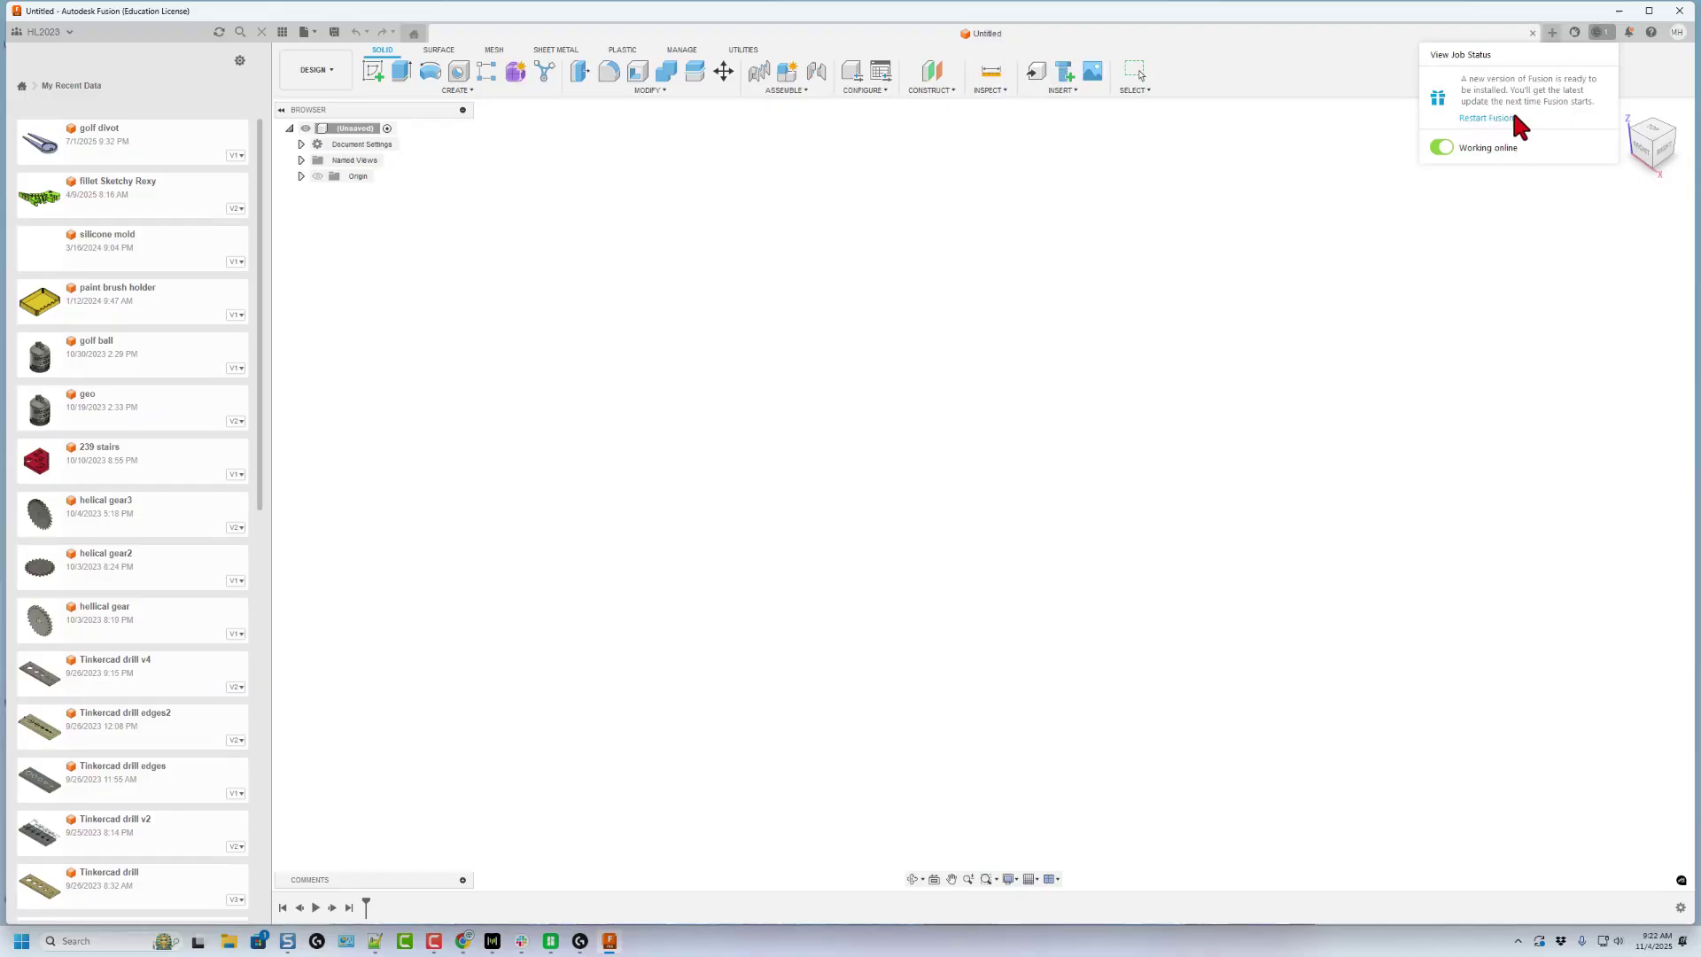
click(1492, 117)
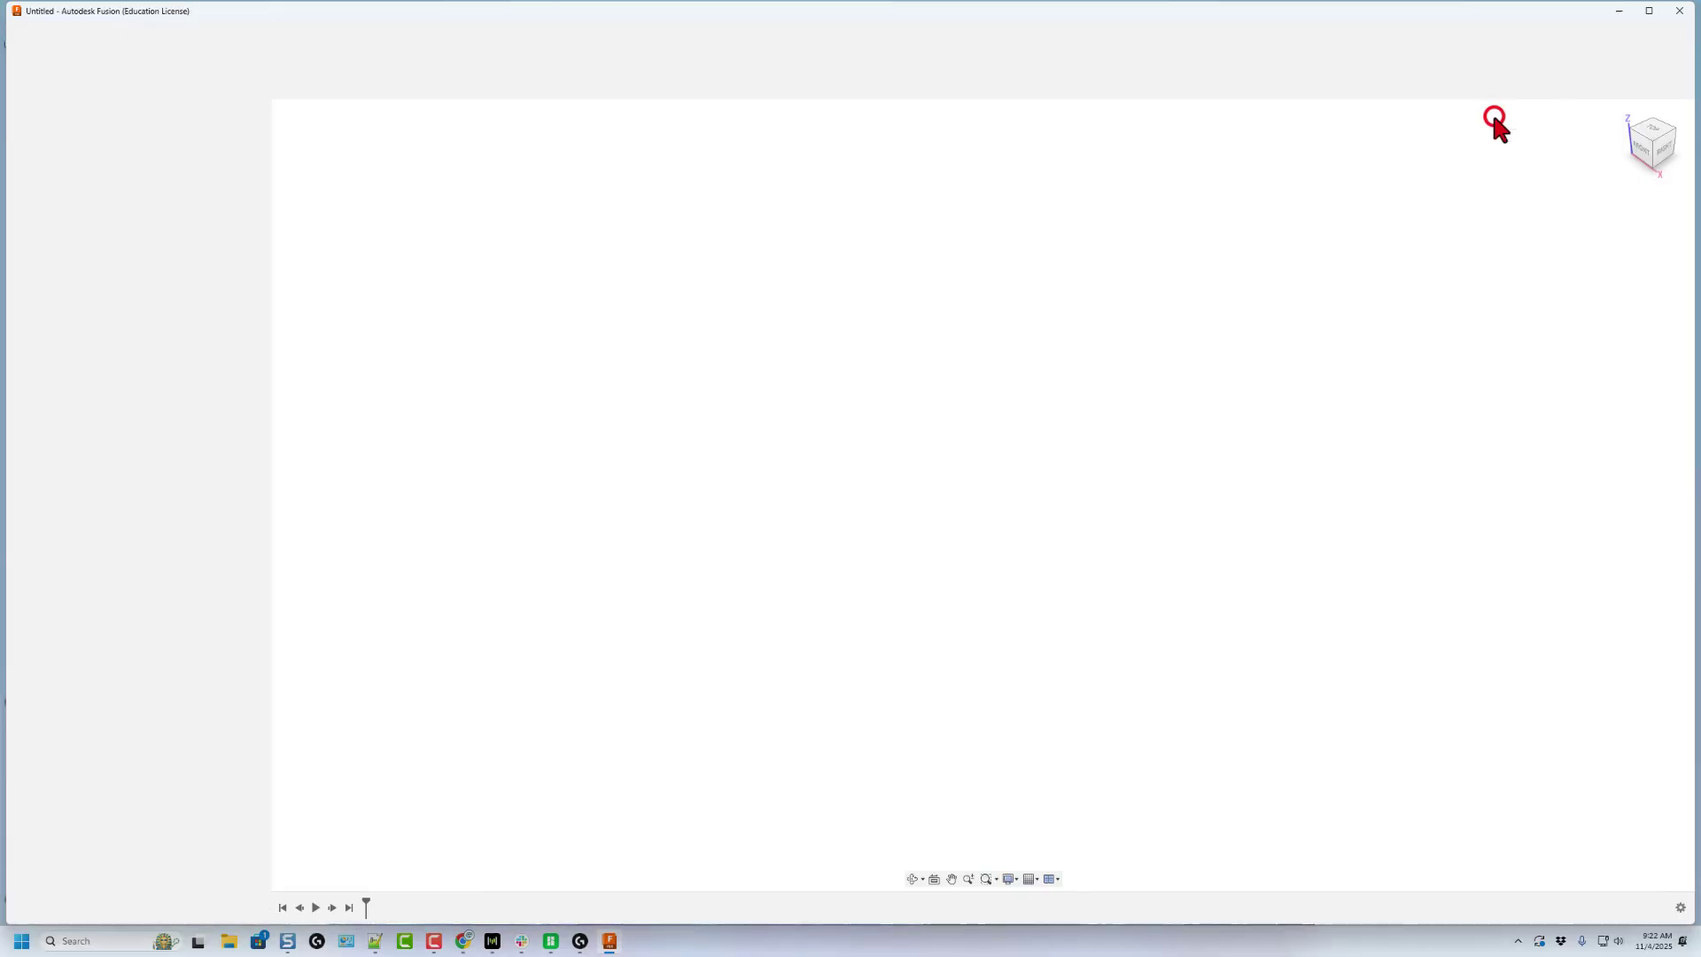
click(1493, 117)
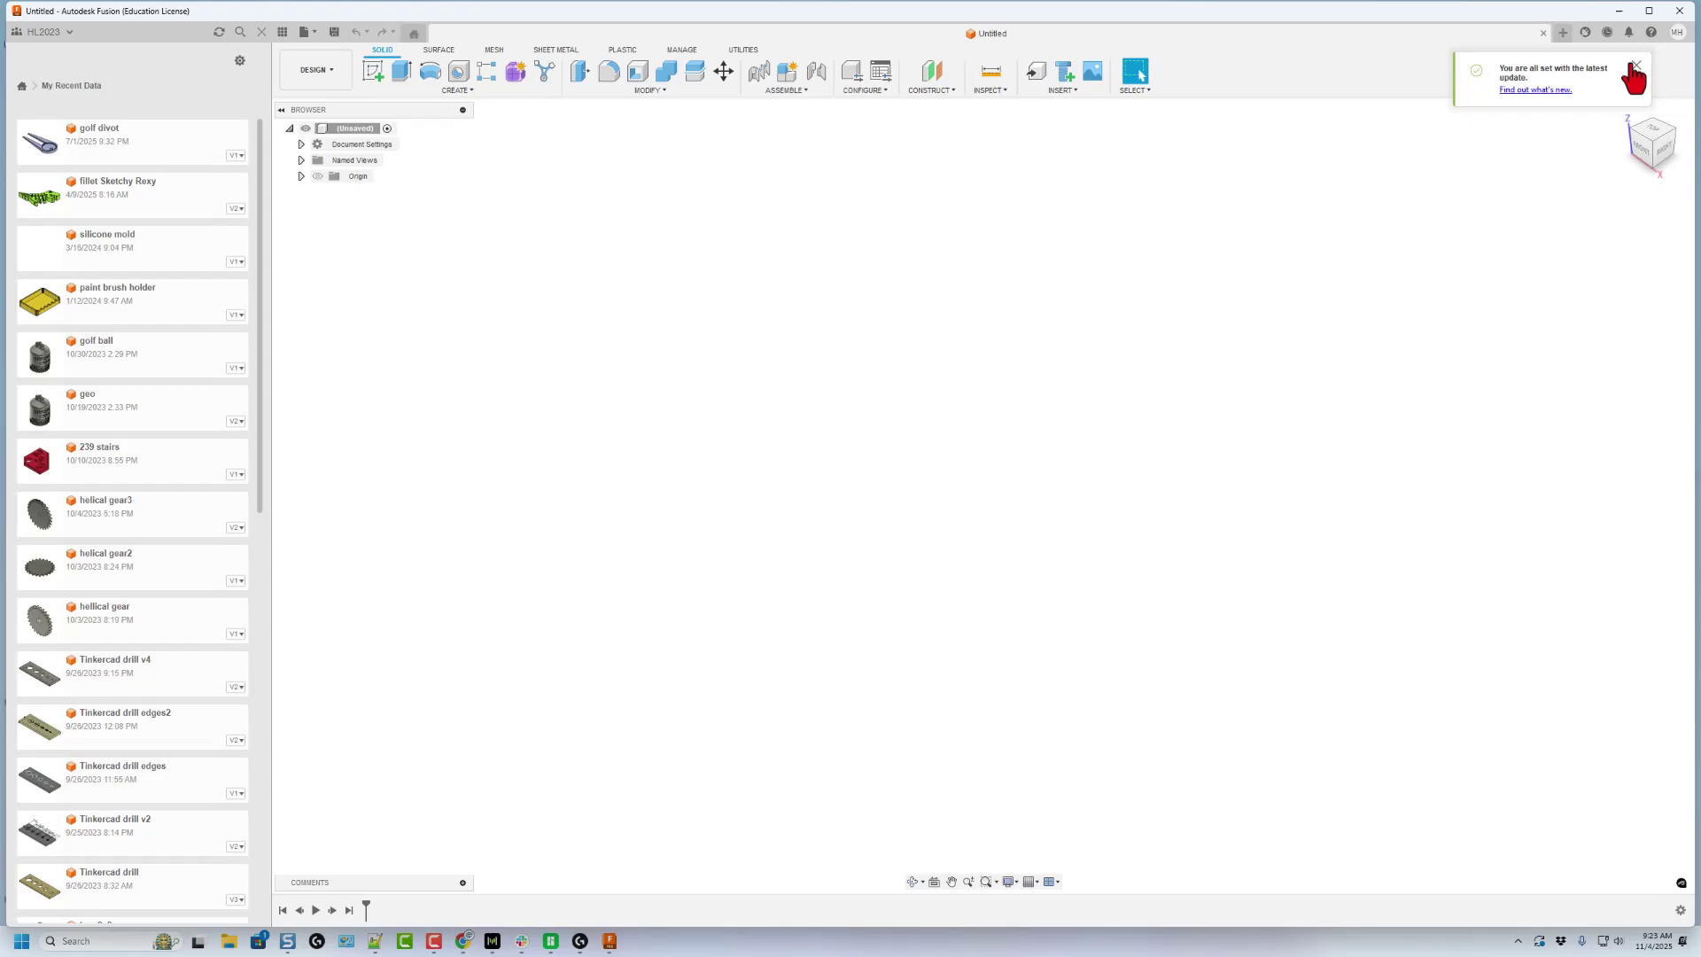
click(1635, 65)
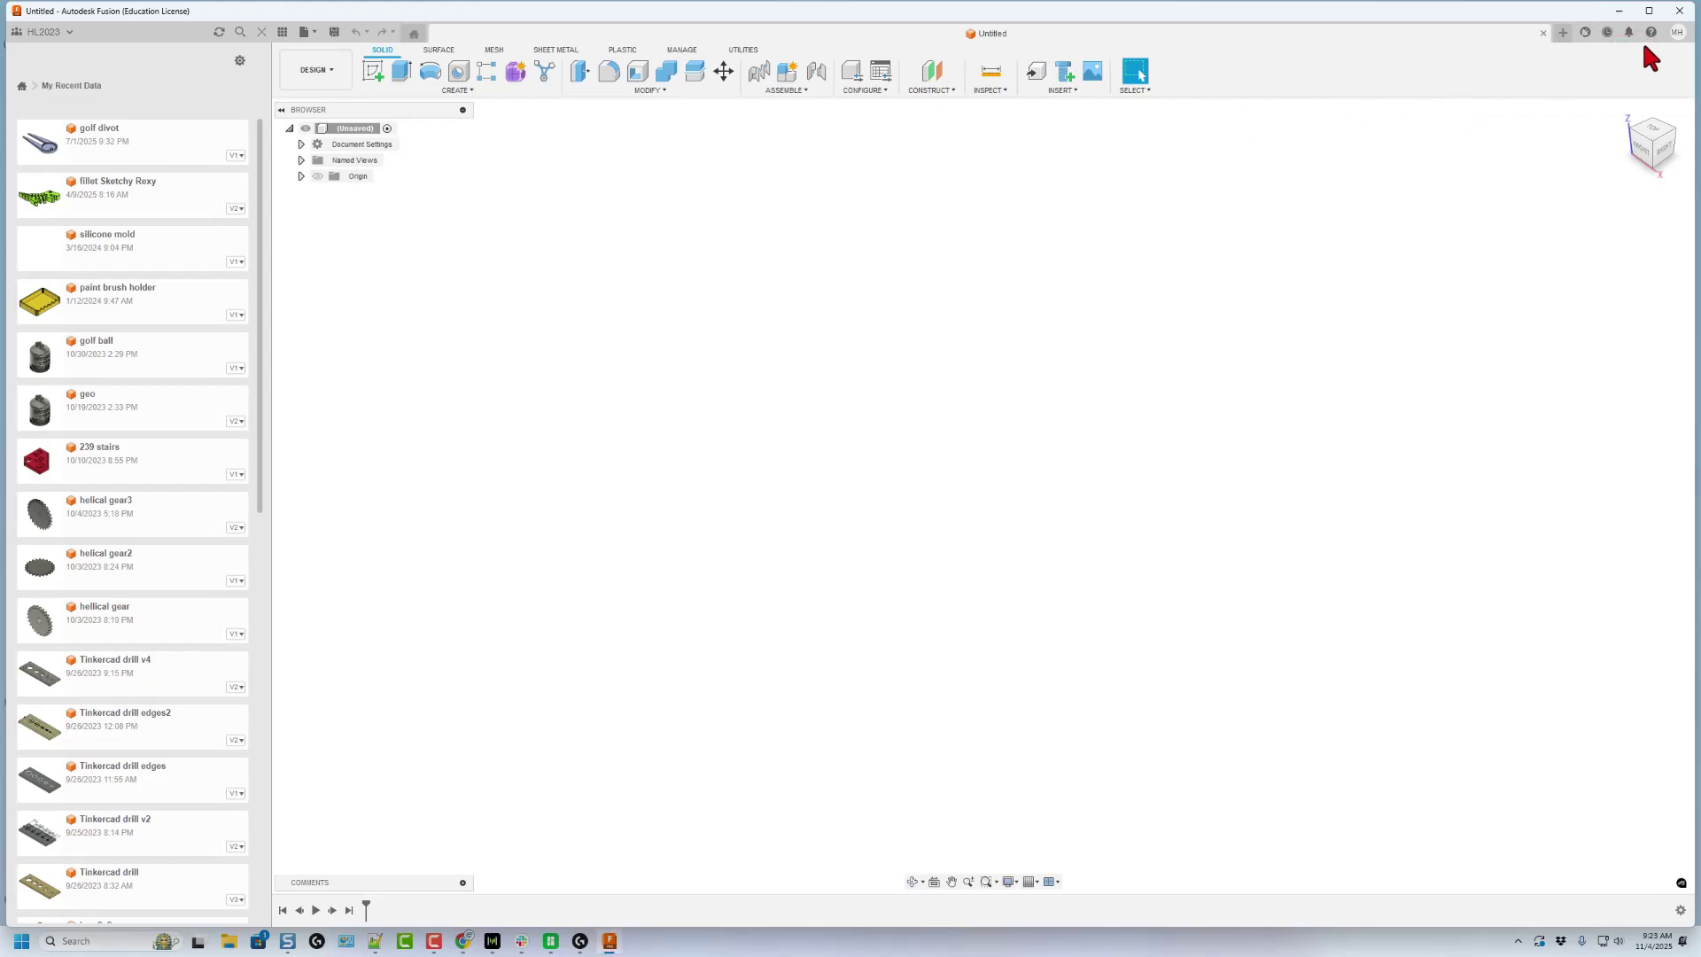
- Set the Pan, Zoom, Orbit shortcuts preference to Tinkercad and confirm
click(1677, 32)
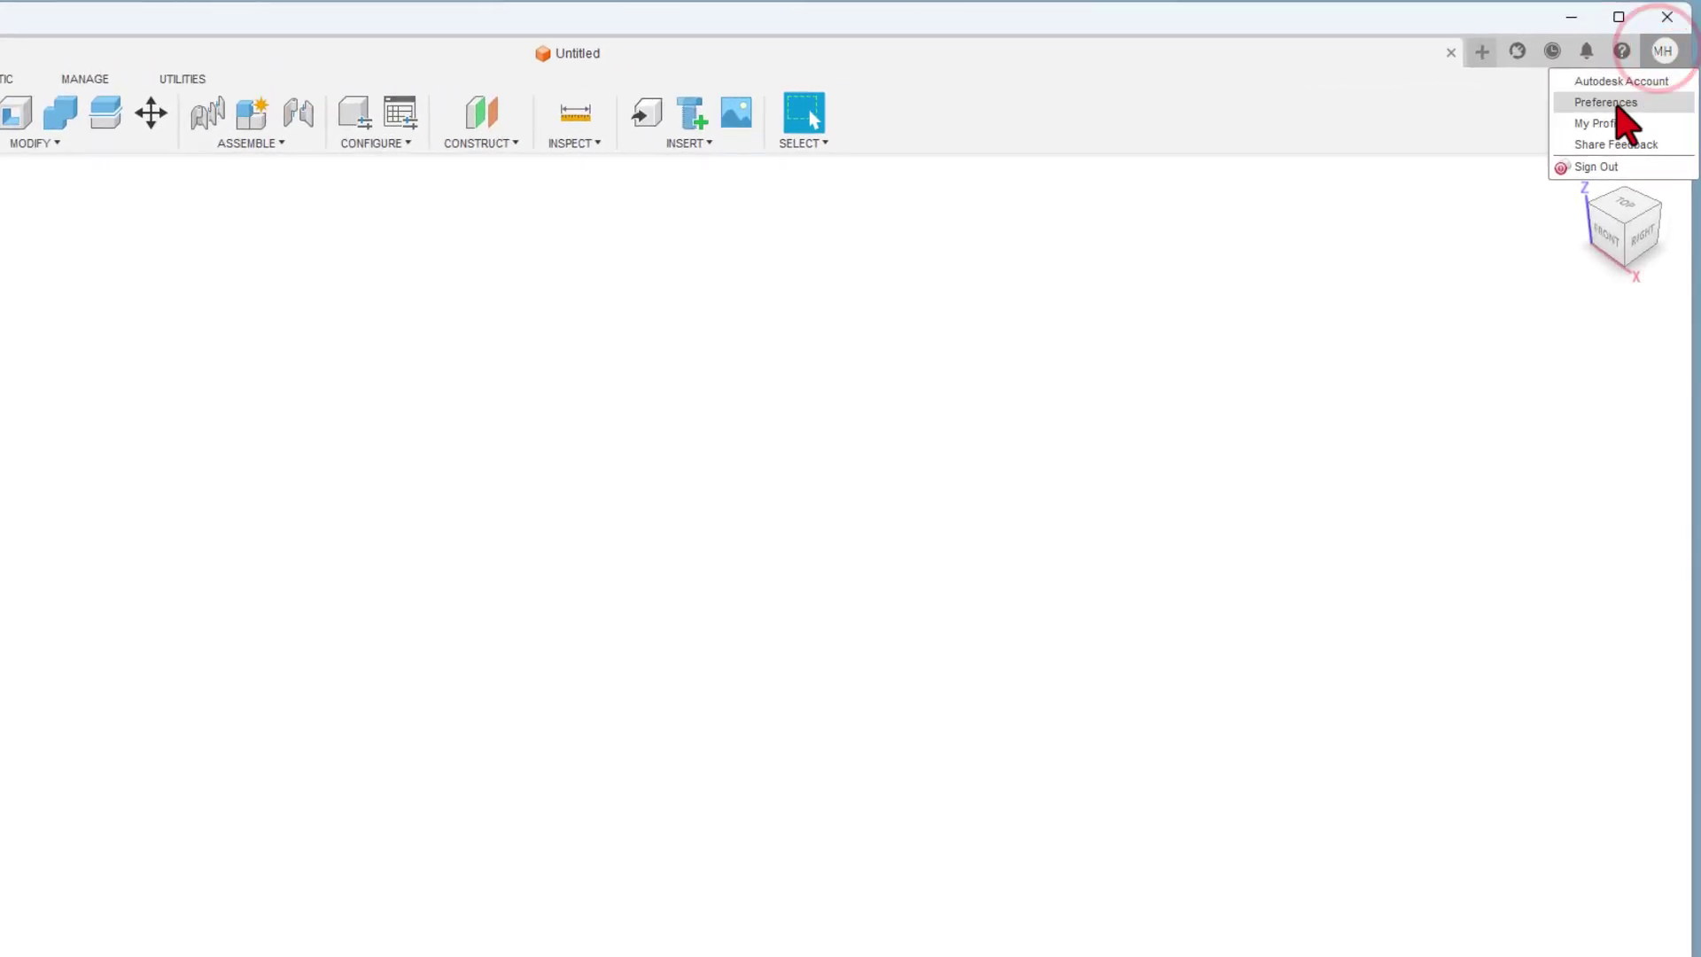
click(1617, 104)
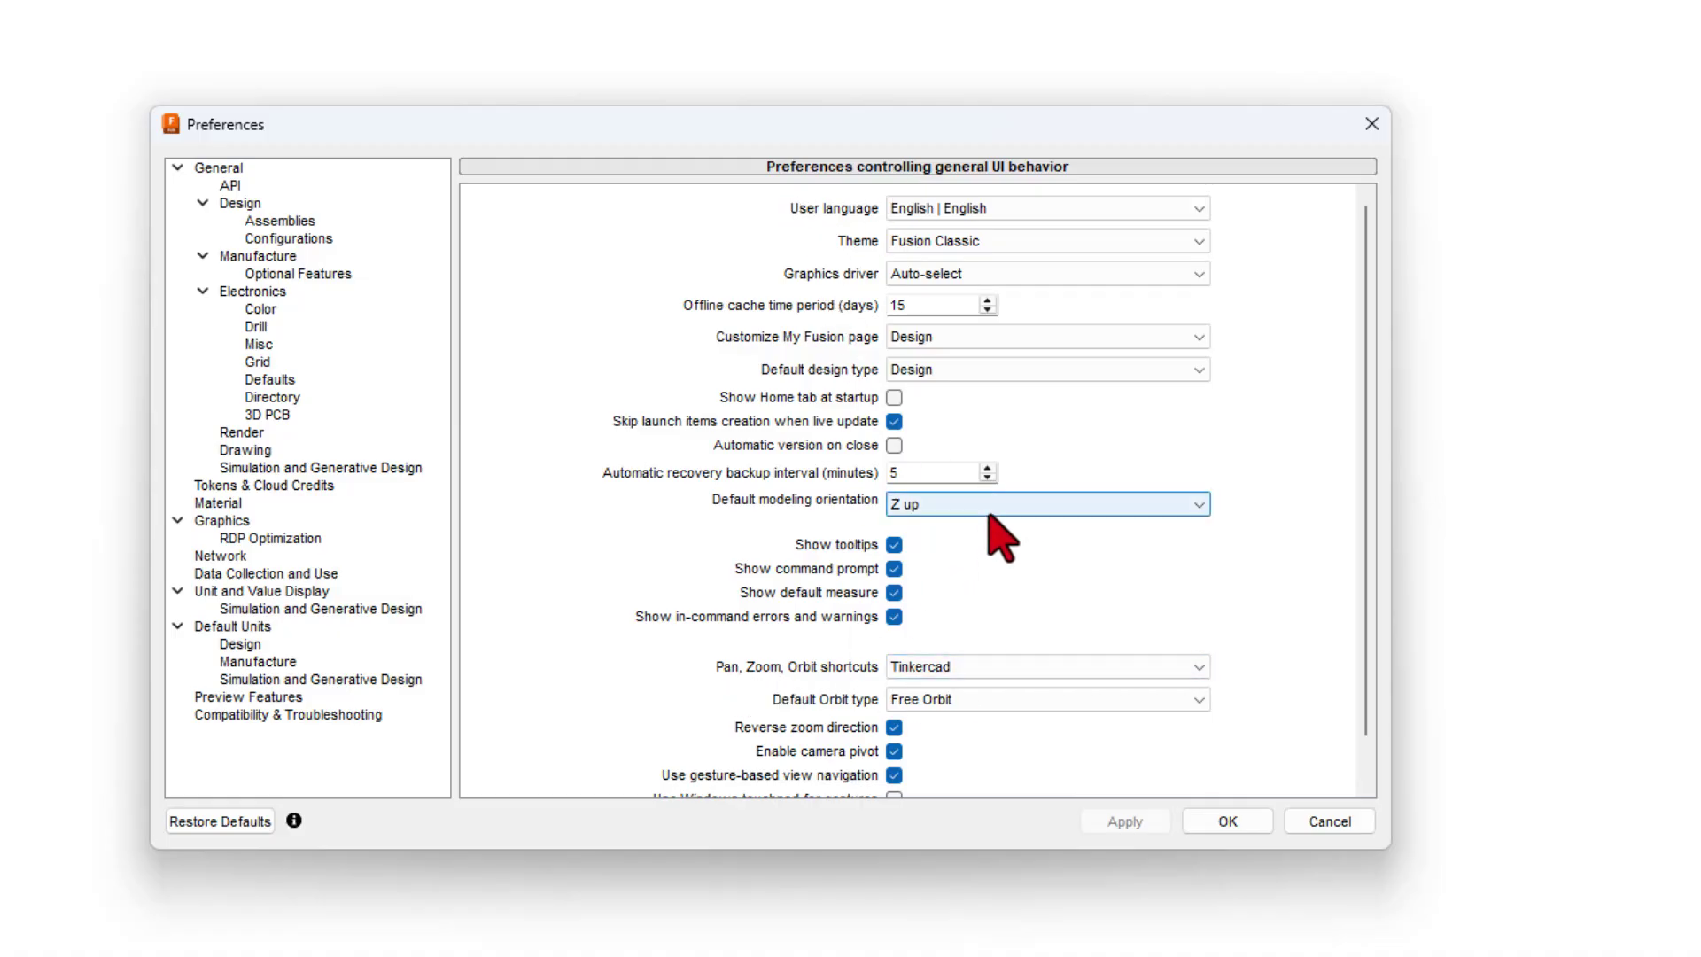
click(1056, 666)
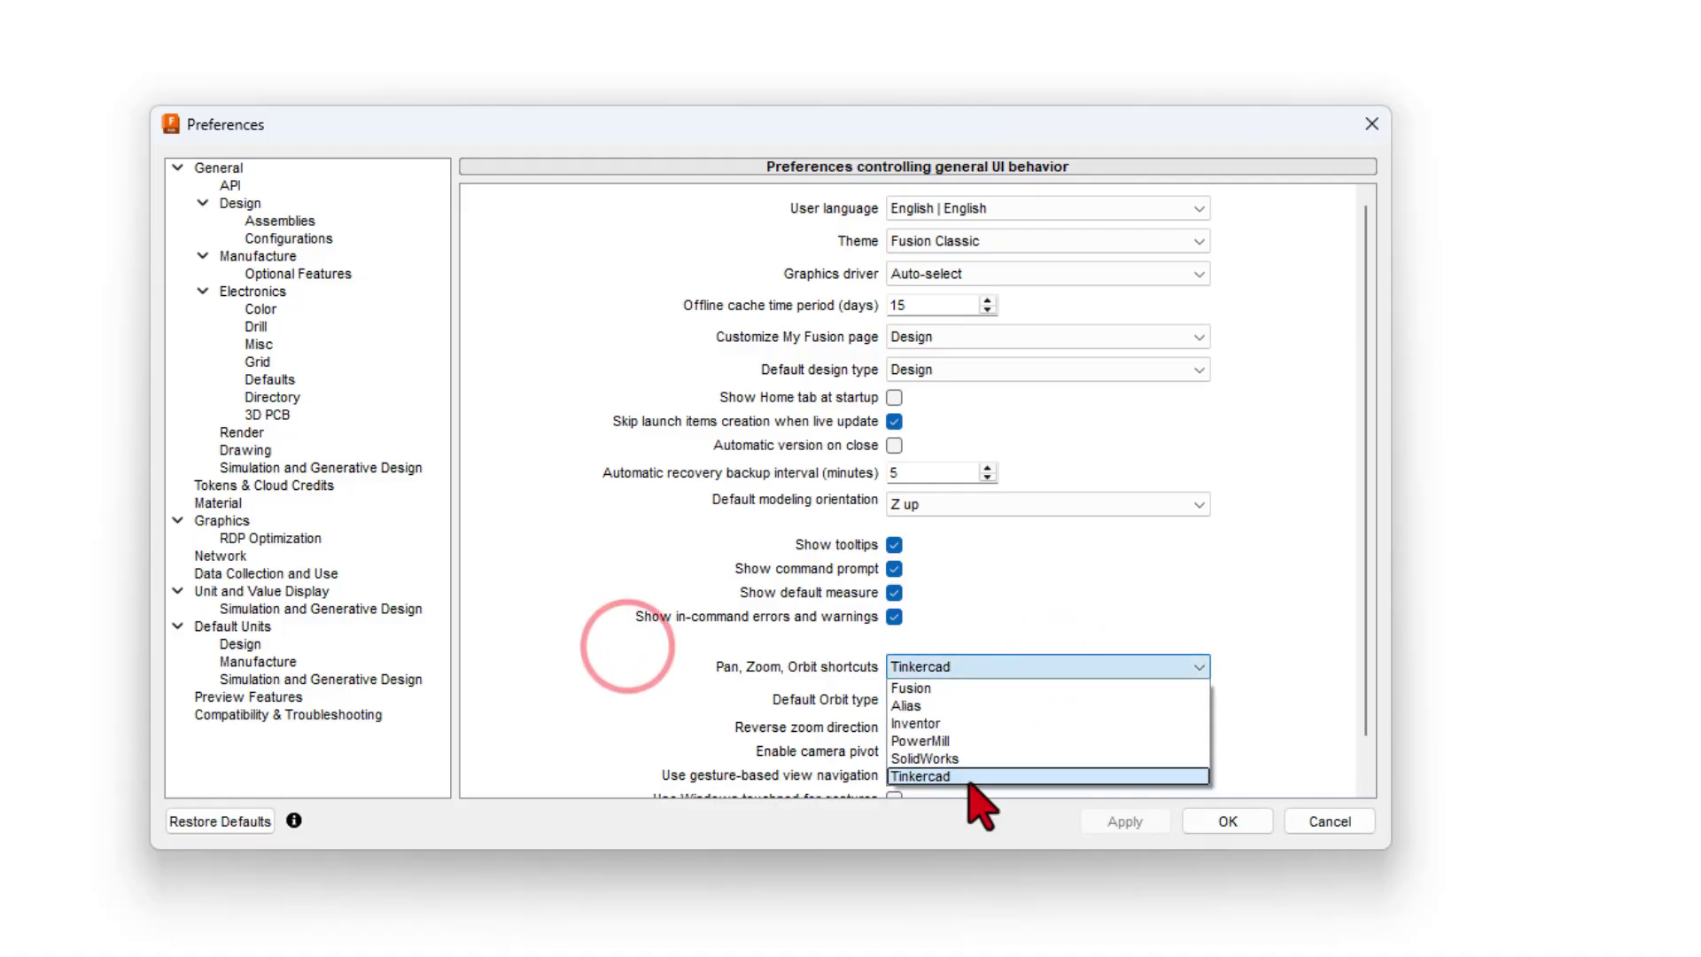
click(965, 776)
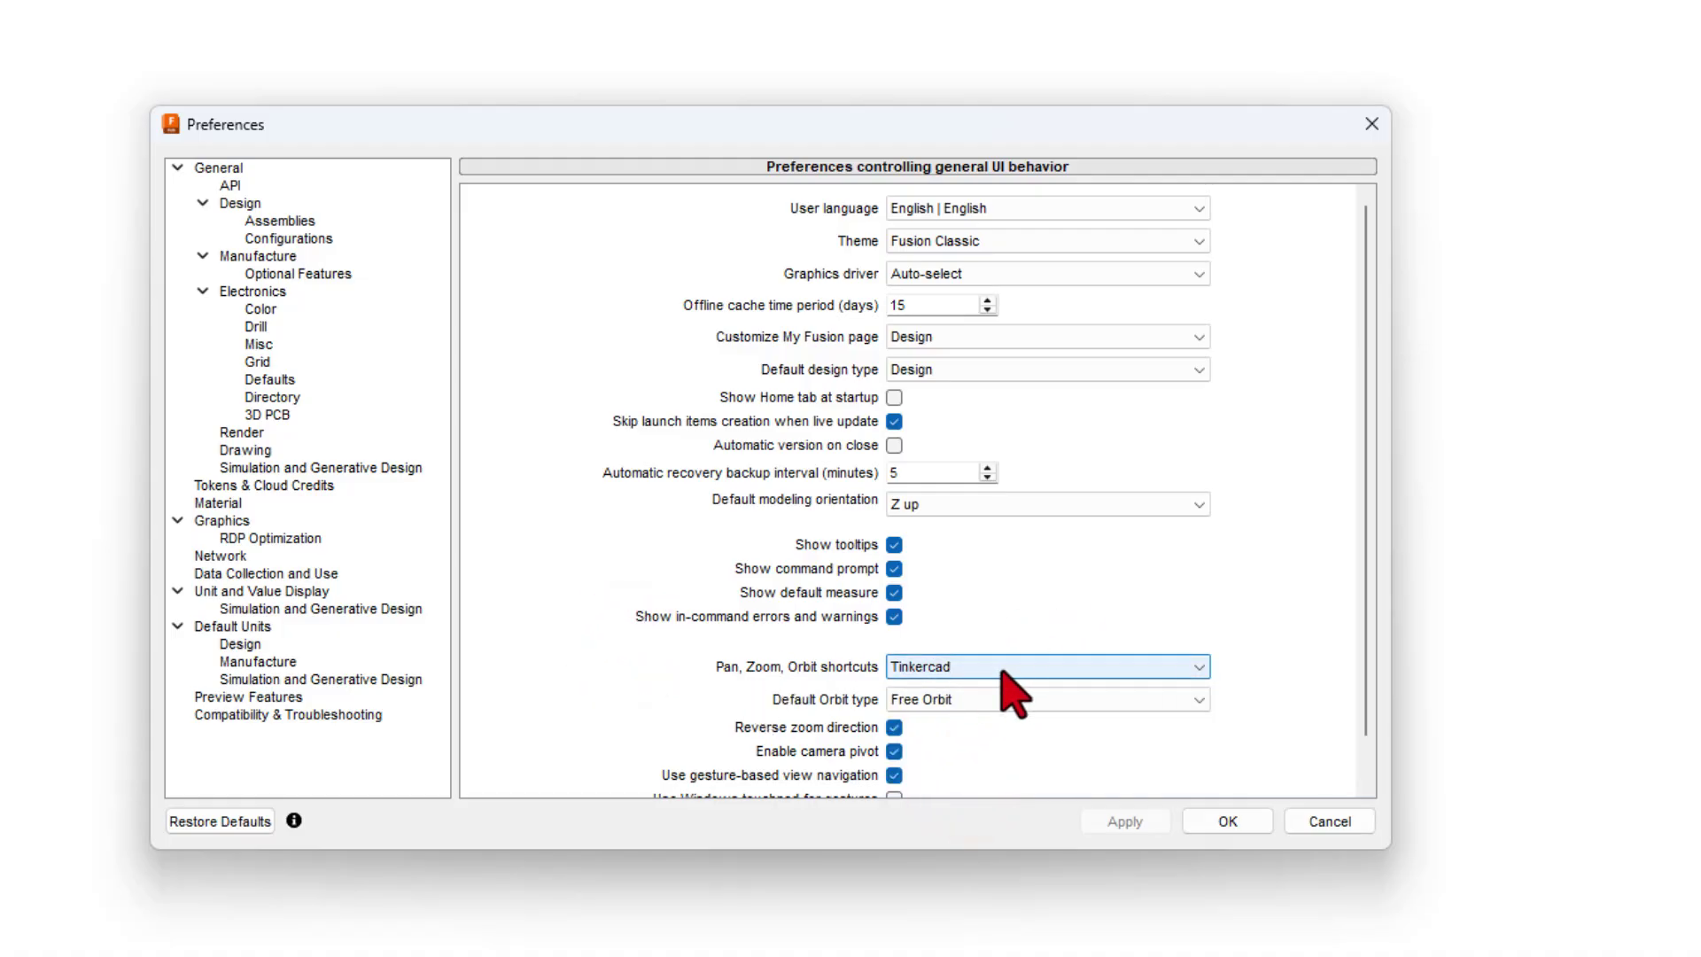
click(1228, 821)
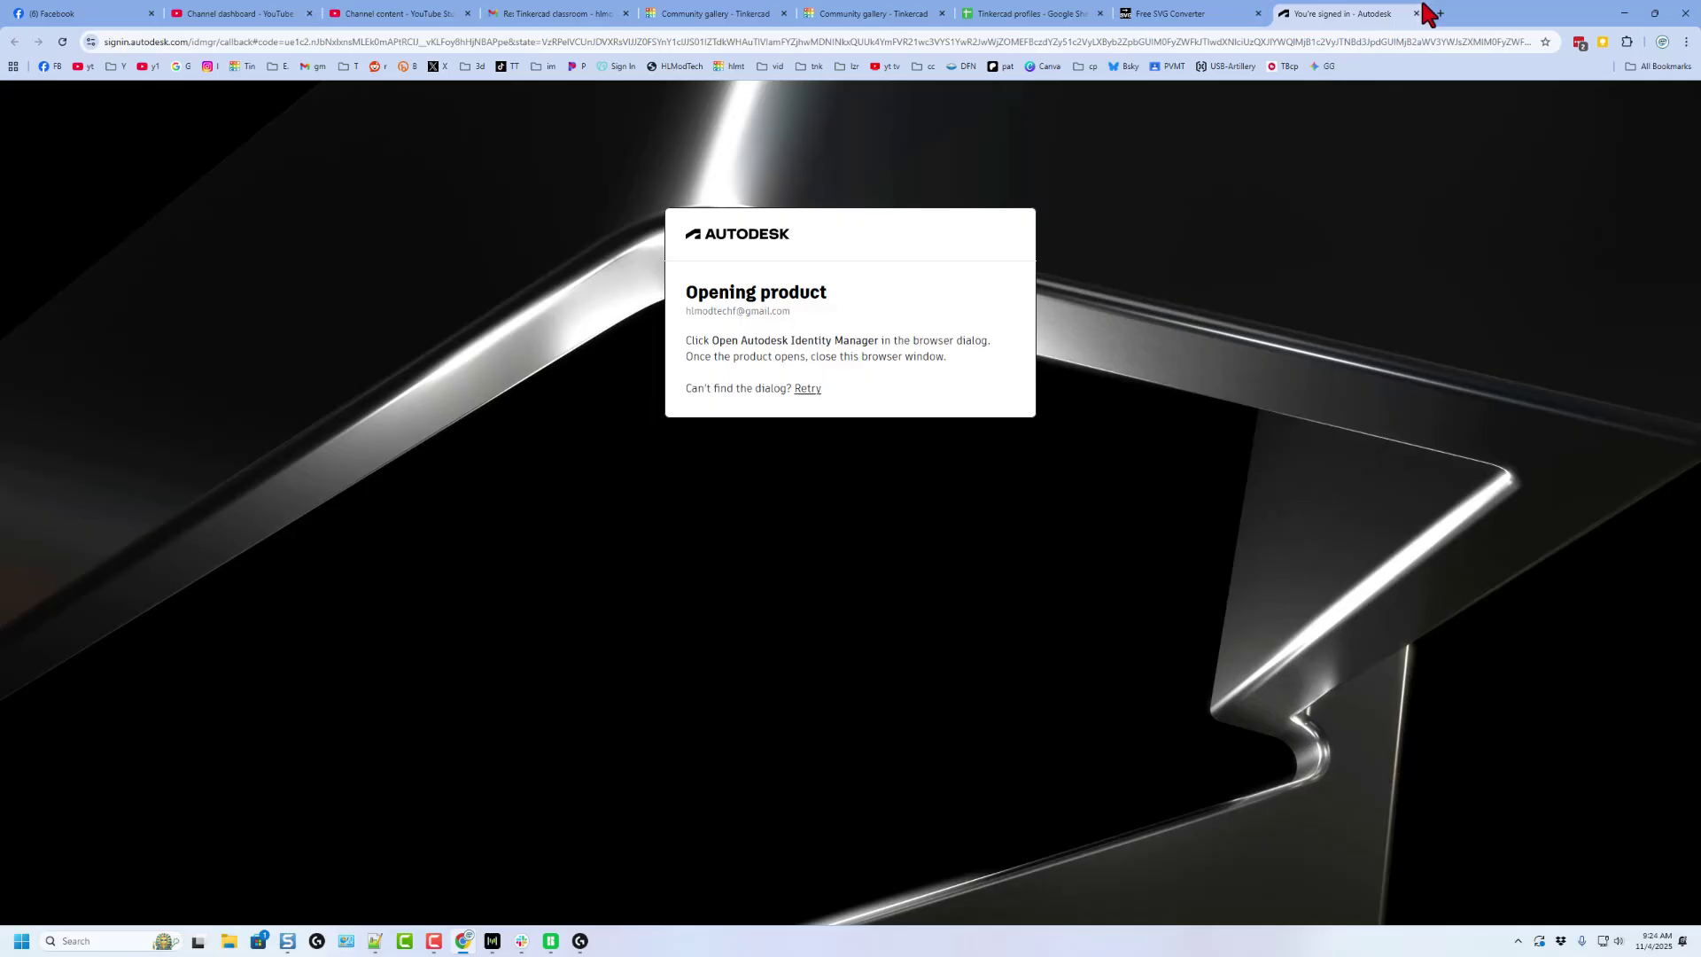
- Close the Autodesk tab and go to the Tinkercad dashboard of recent designs
click(1416, 13)
click(717, 14)
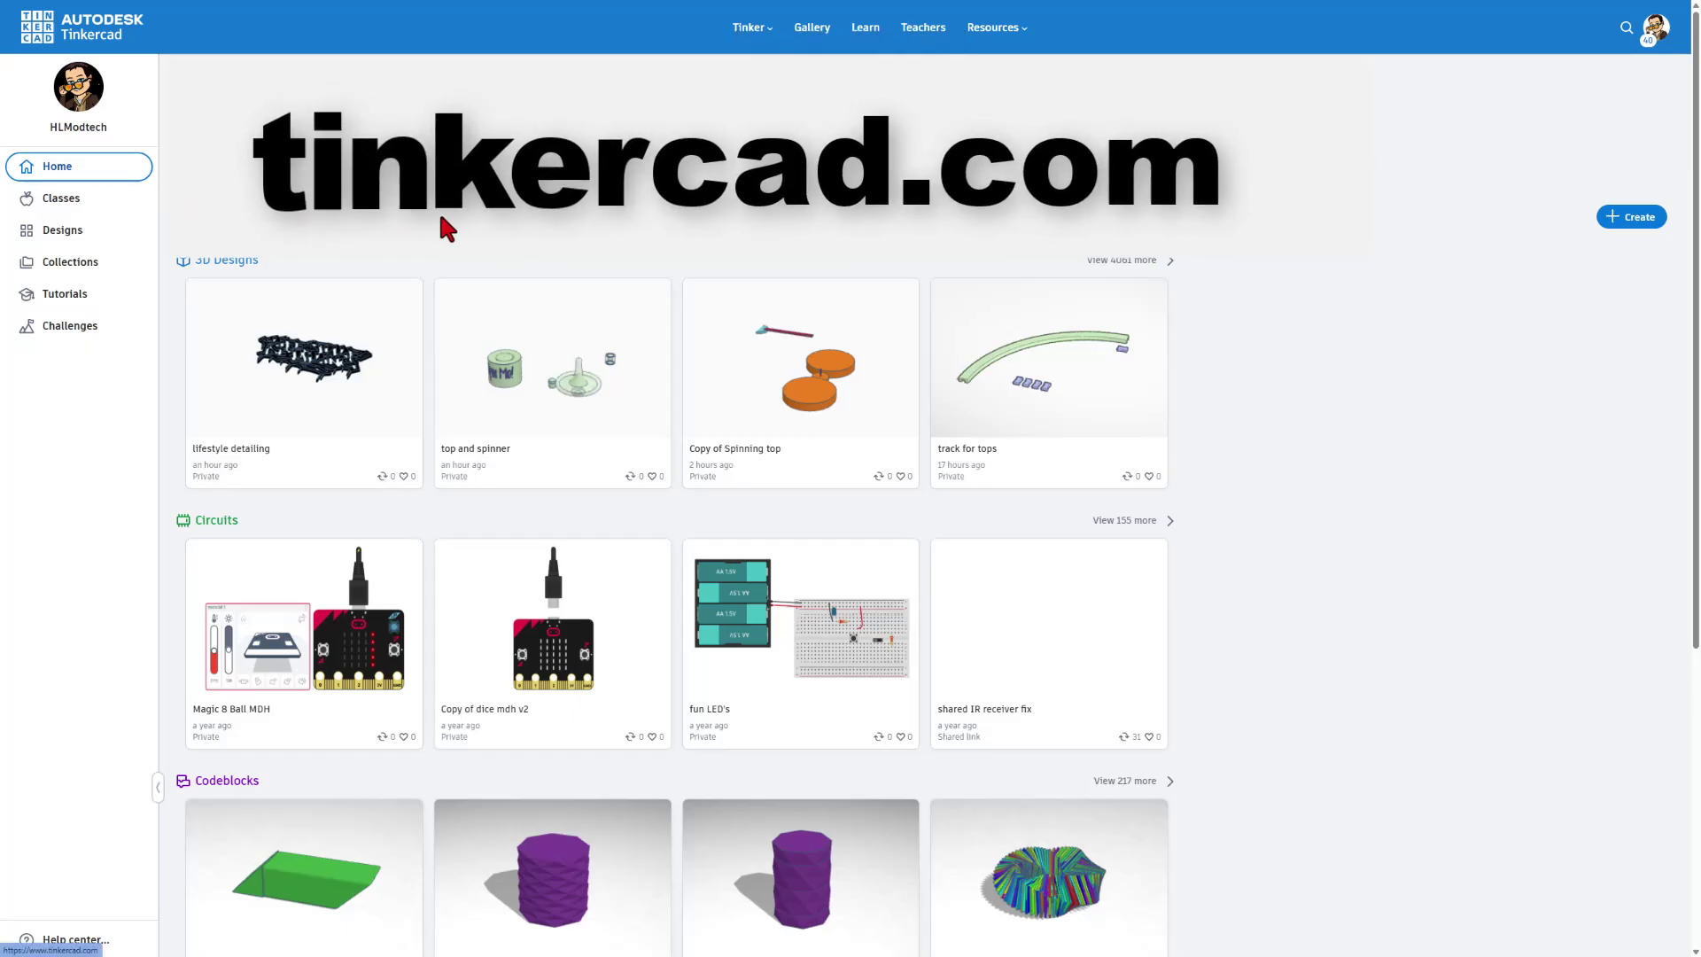
click(1648, 29)
click(1387, 227)
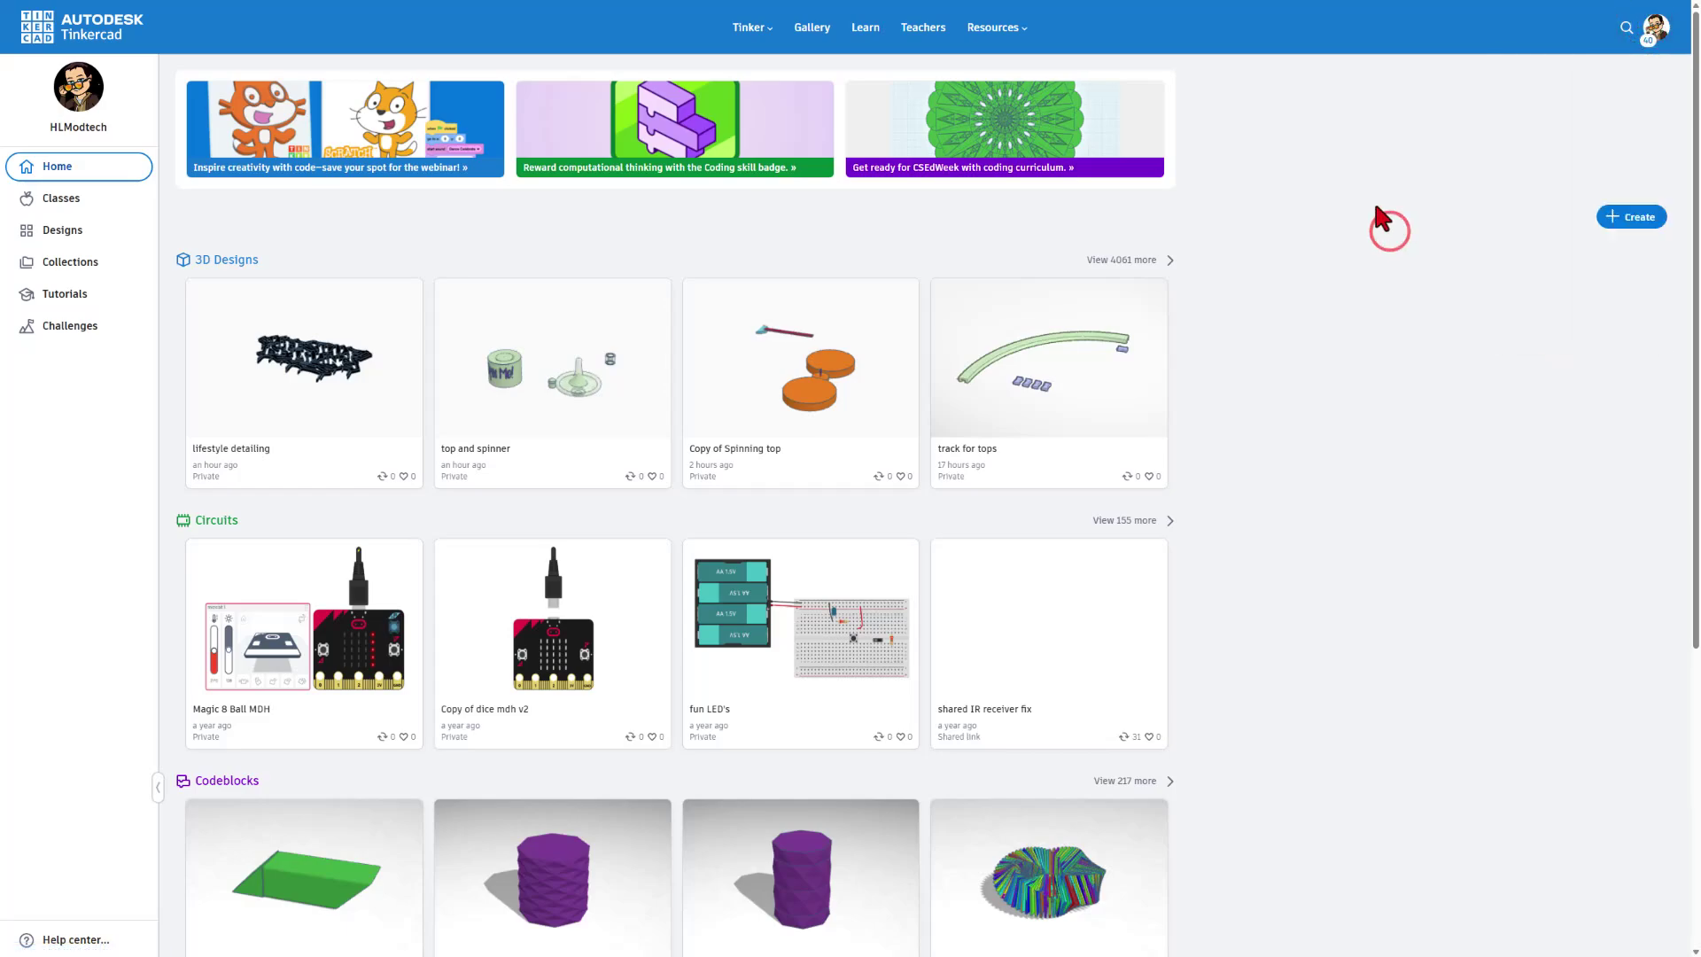
- Create a new 3D design and title it 'fusion test'
click(1605, 227)
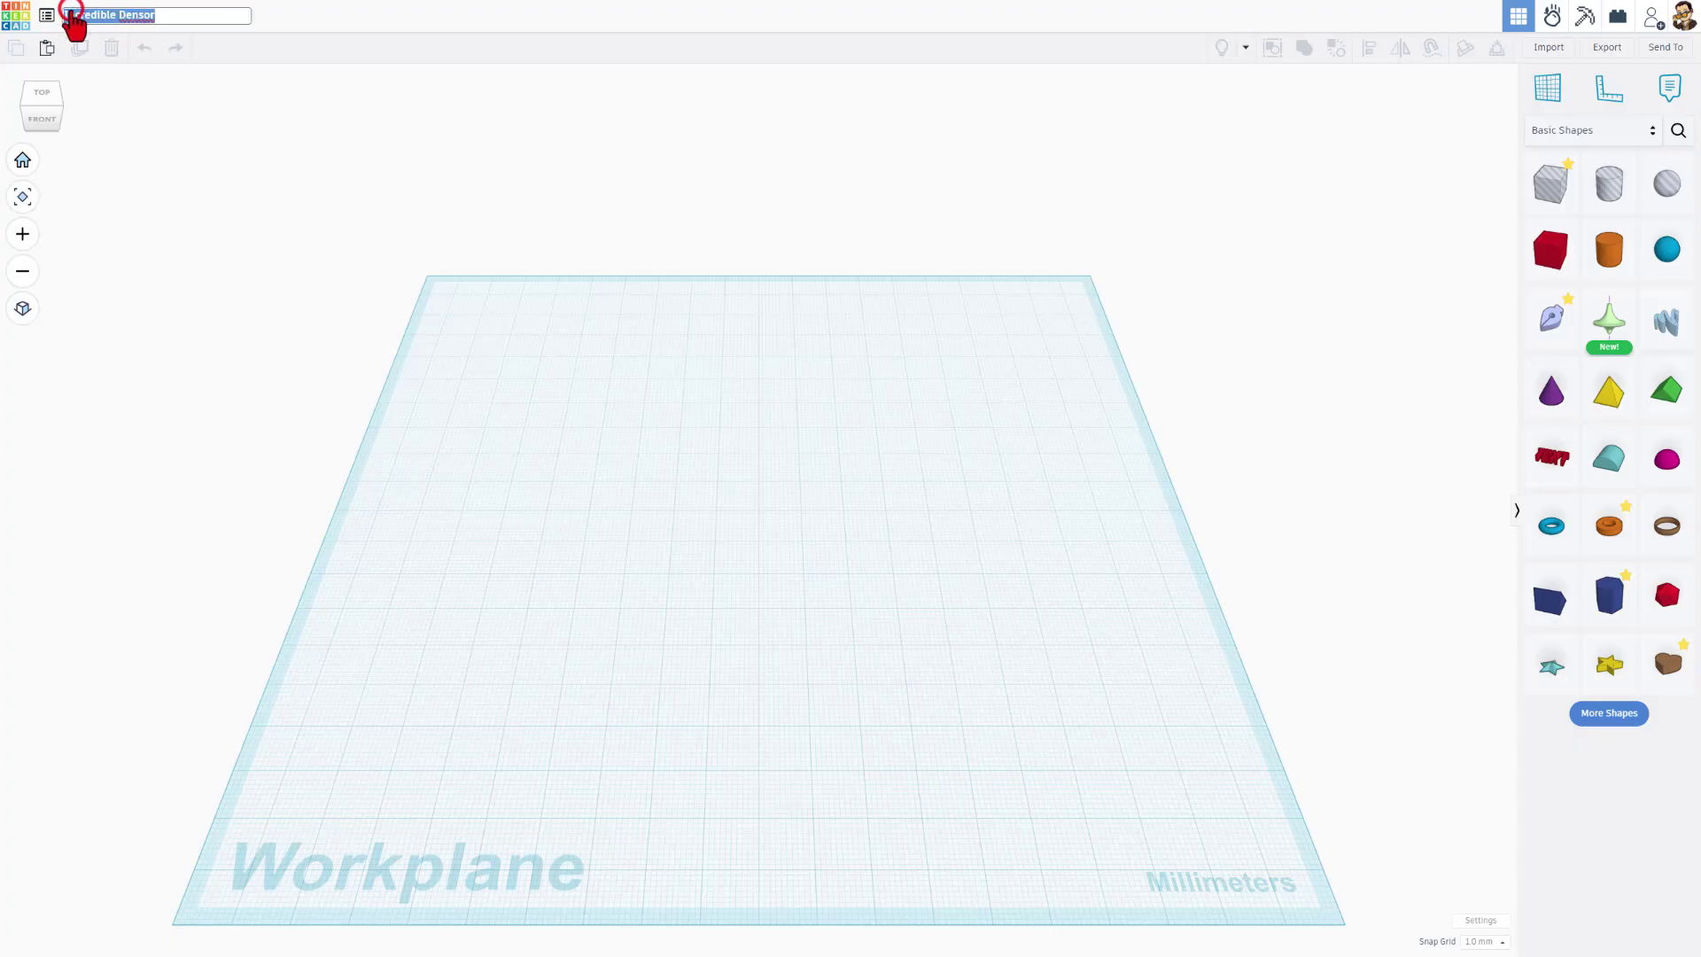
text(fusion test)
key(Return)
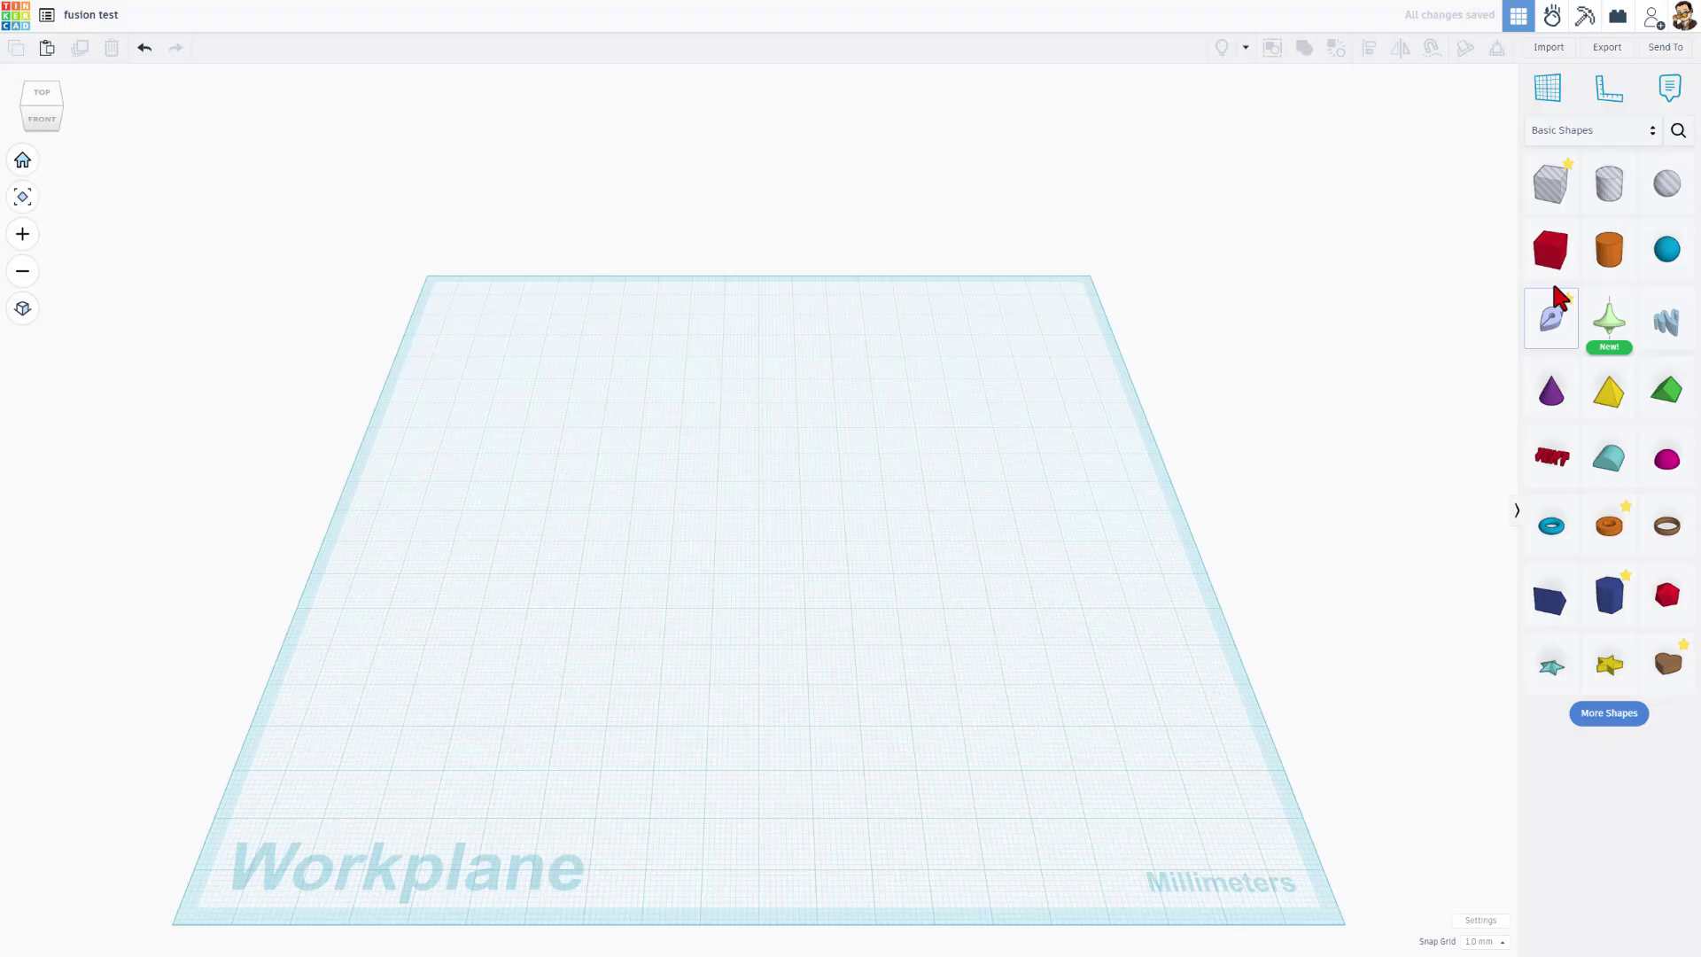
- Place a red box and a hole cylinder, sinking the cylinder into the box top
drag(1344, 282, 762, 492)
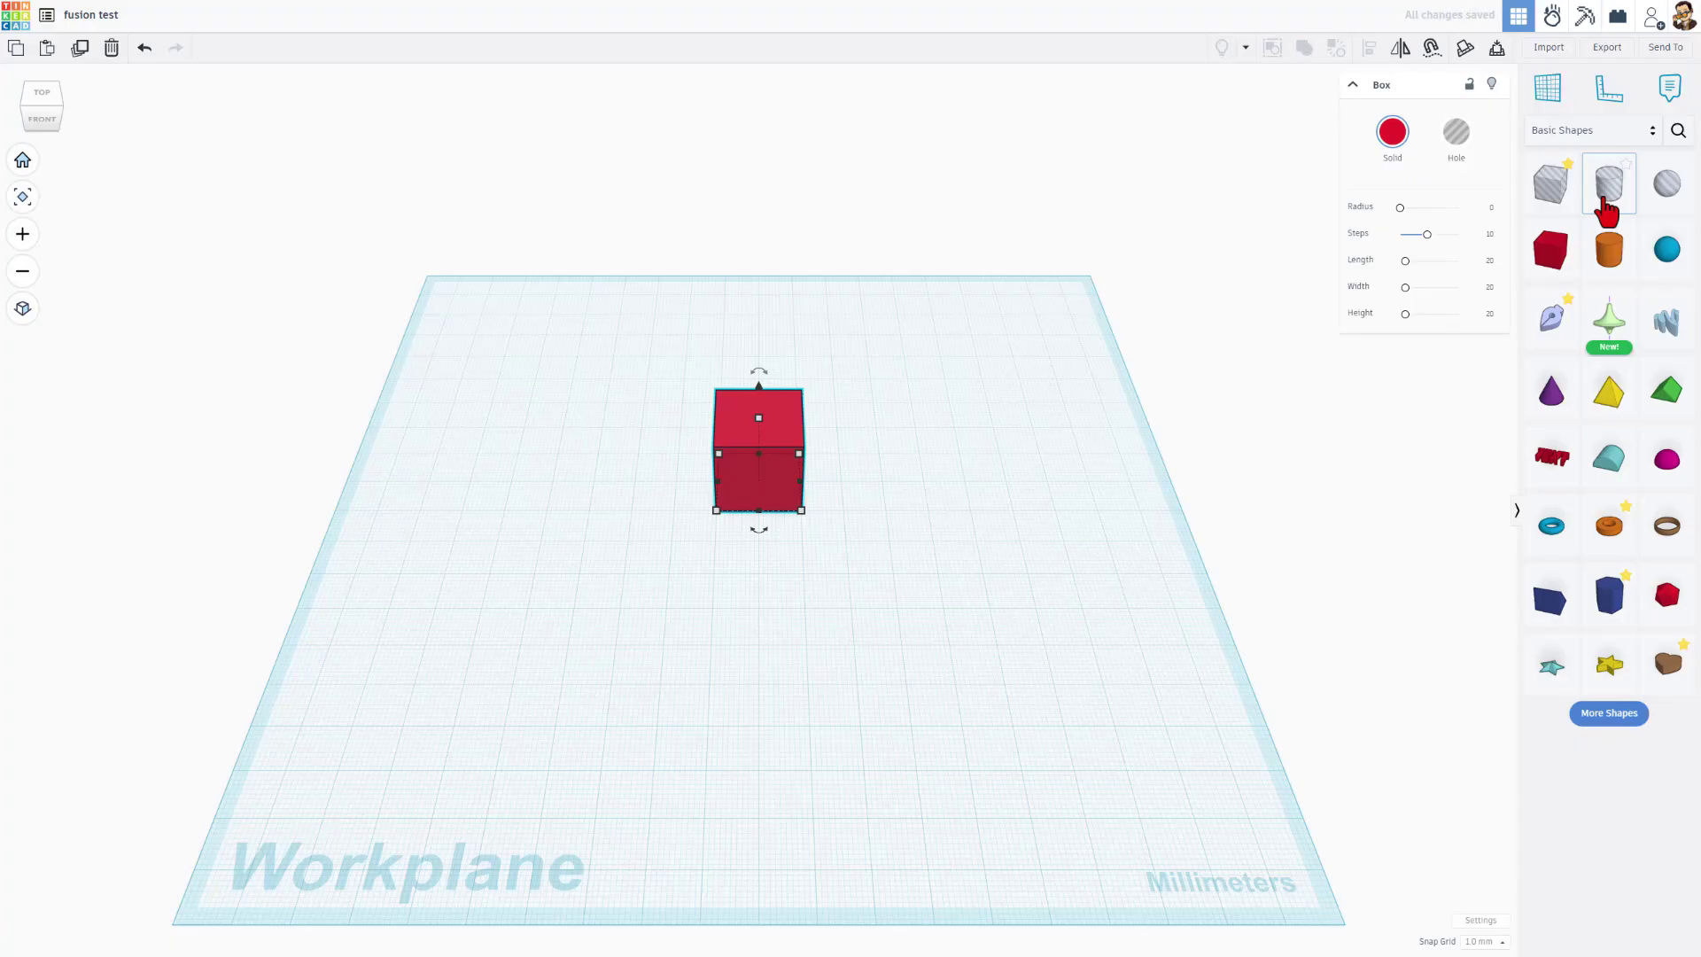
key(c)
drag(1606, 211, 779, 410)
click(1006, 459)
click(774, 324)
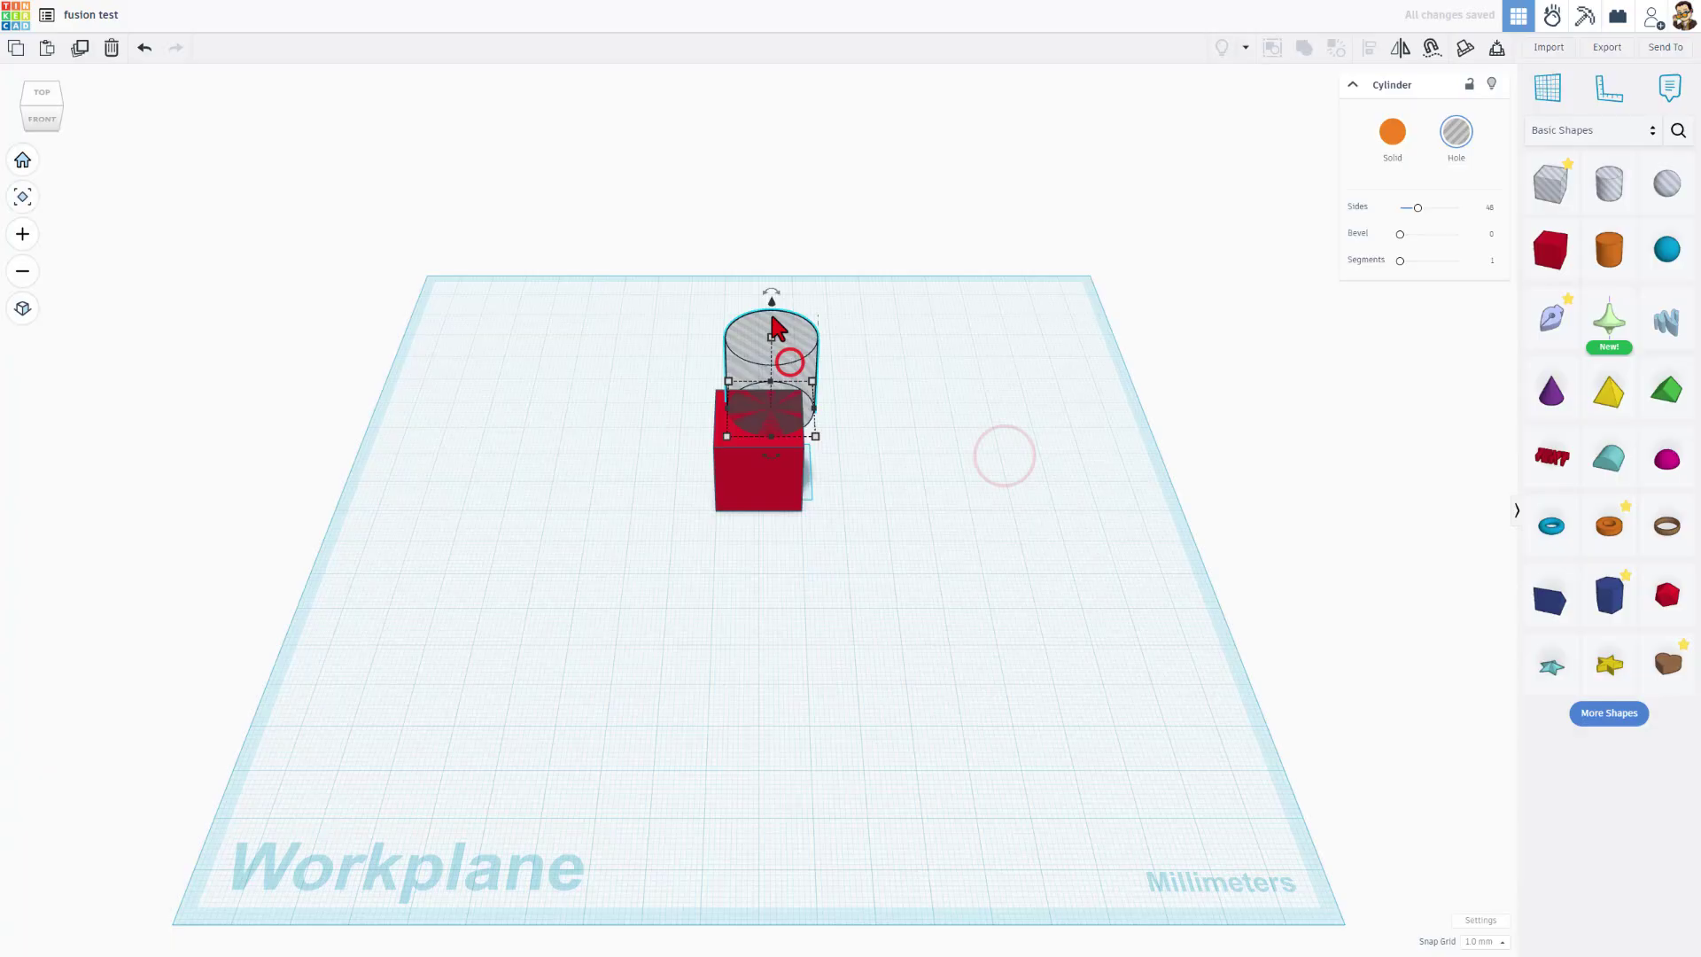
drag(770, 305, 770, 354)
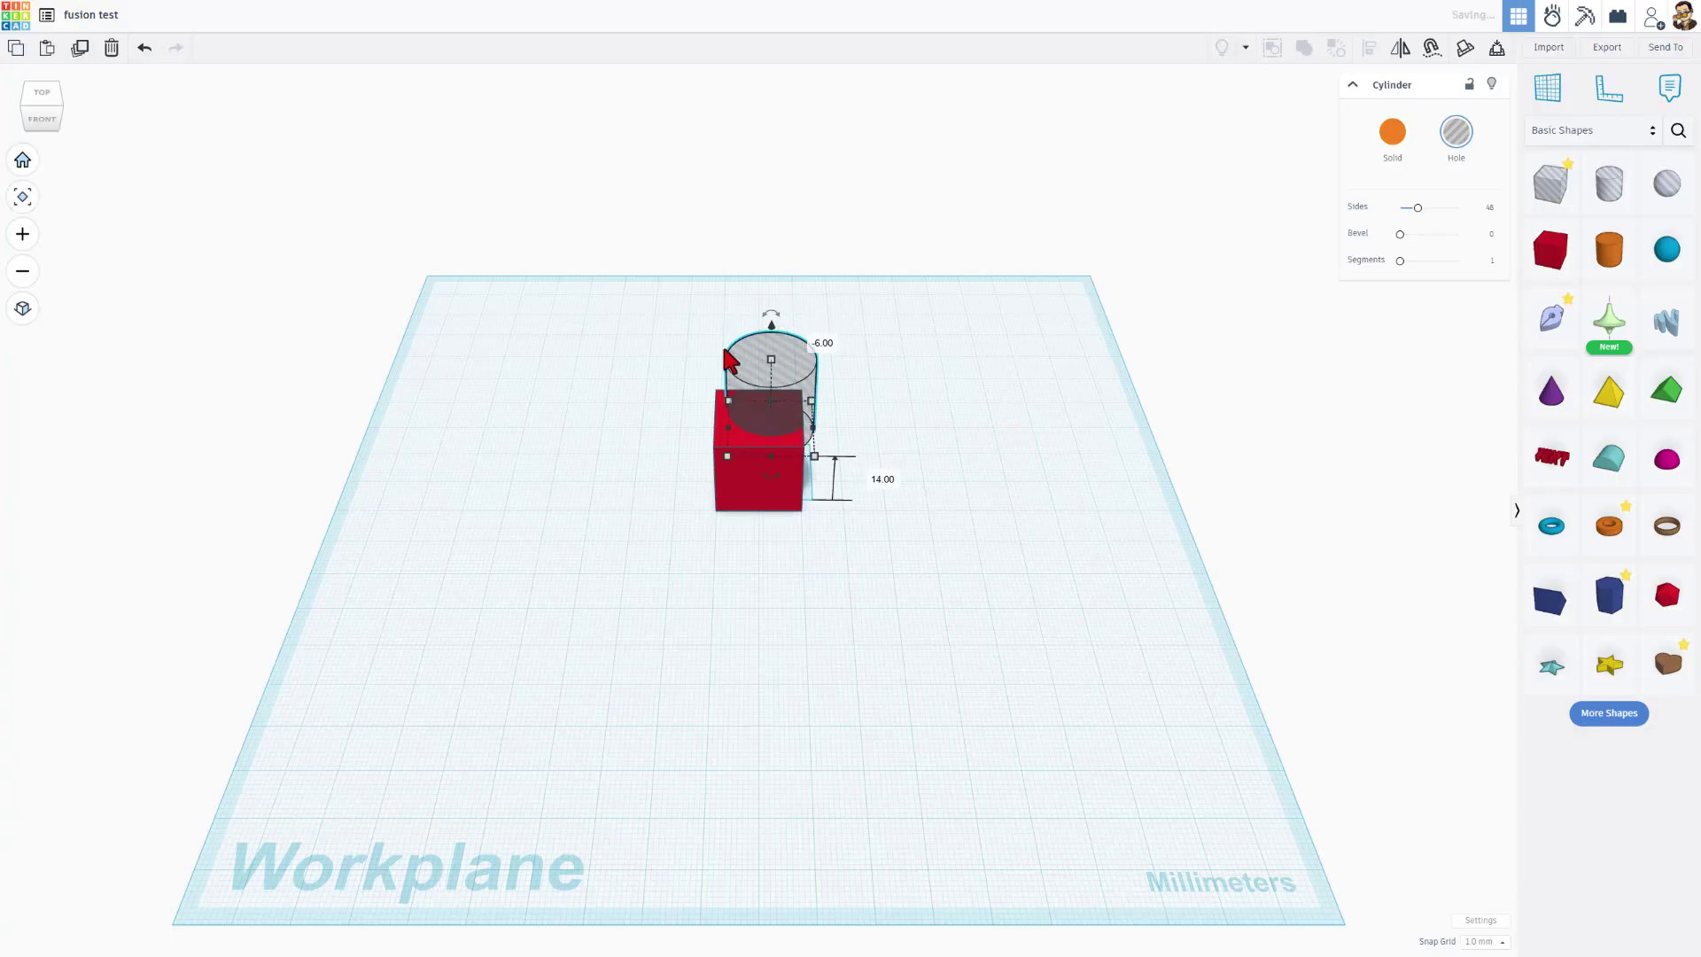
click(694, 353)
- Group the box and hole cylinder with Ctrl+G, then undo the grouping
drag(740, 480, 751, 493)
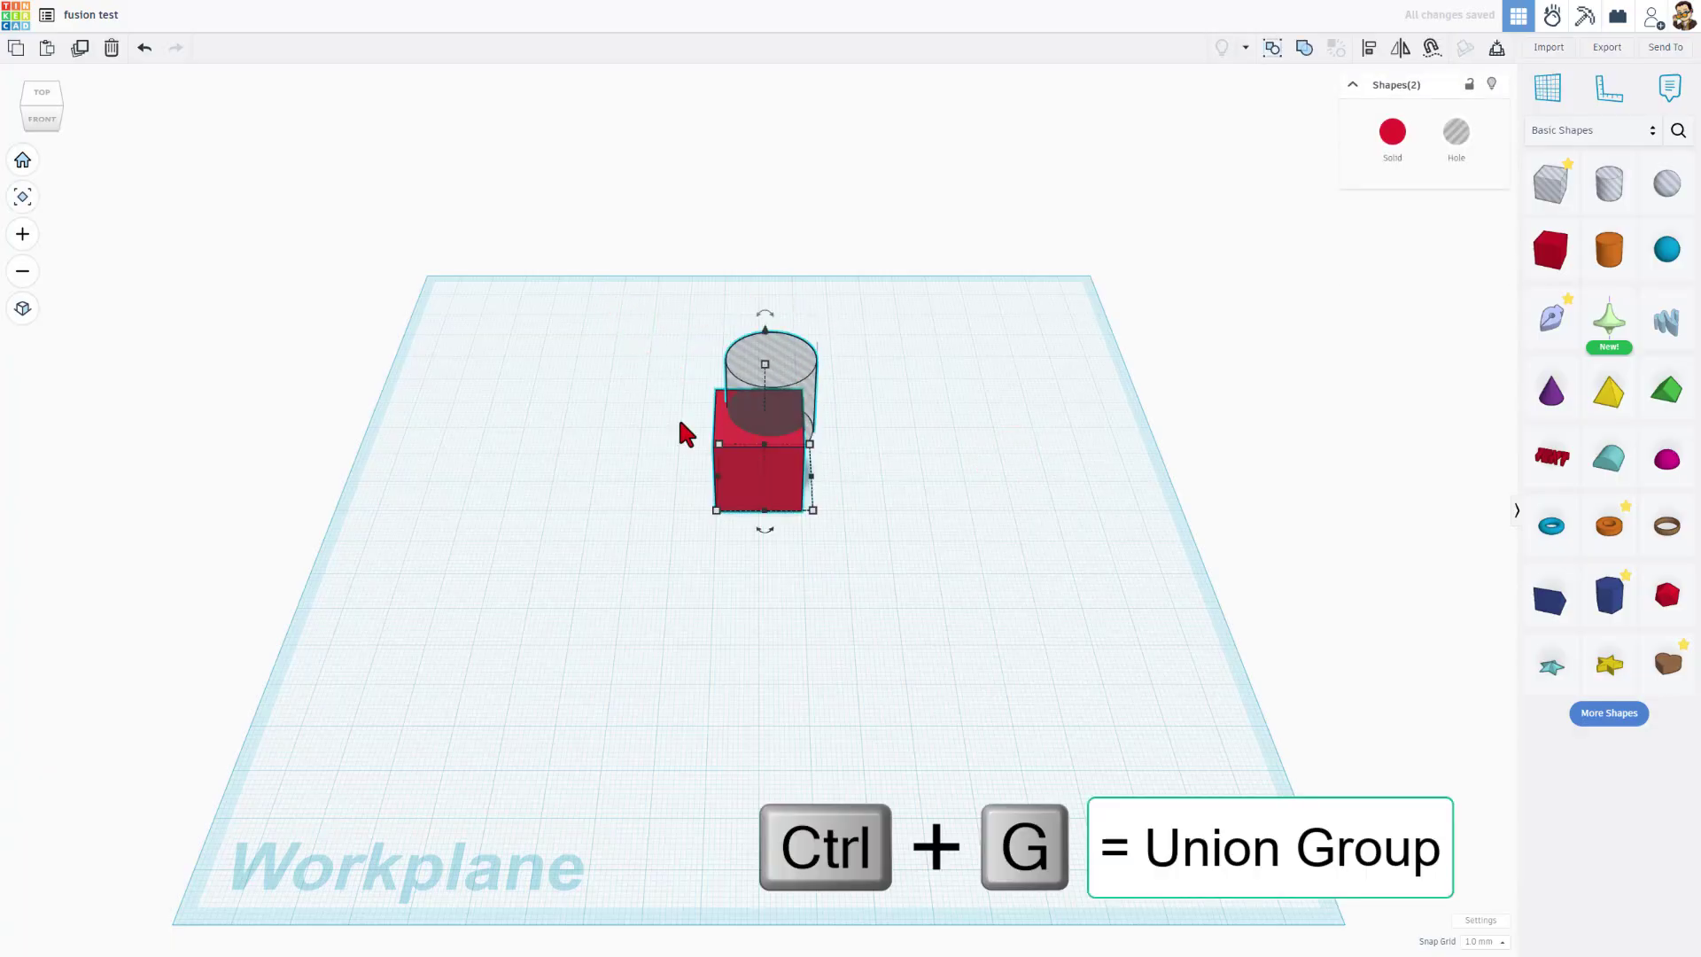
click(646, 409)
drag(645, 369, 808, 522)
key(ctrl+g)
mouse_move(810, 523)
right_down()
mouse_move(607, 540)
mouse_move(823, 539)
mouse_move(809, 509)
right_up()
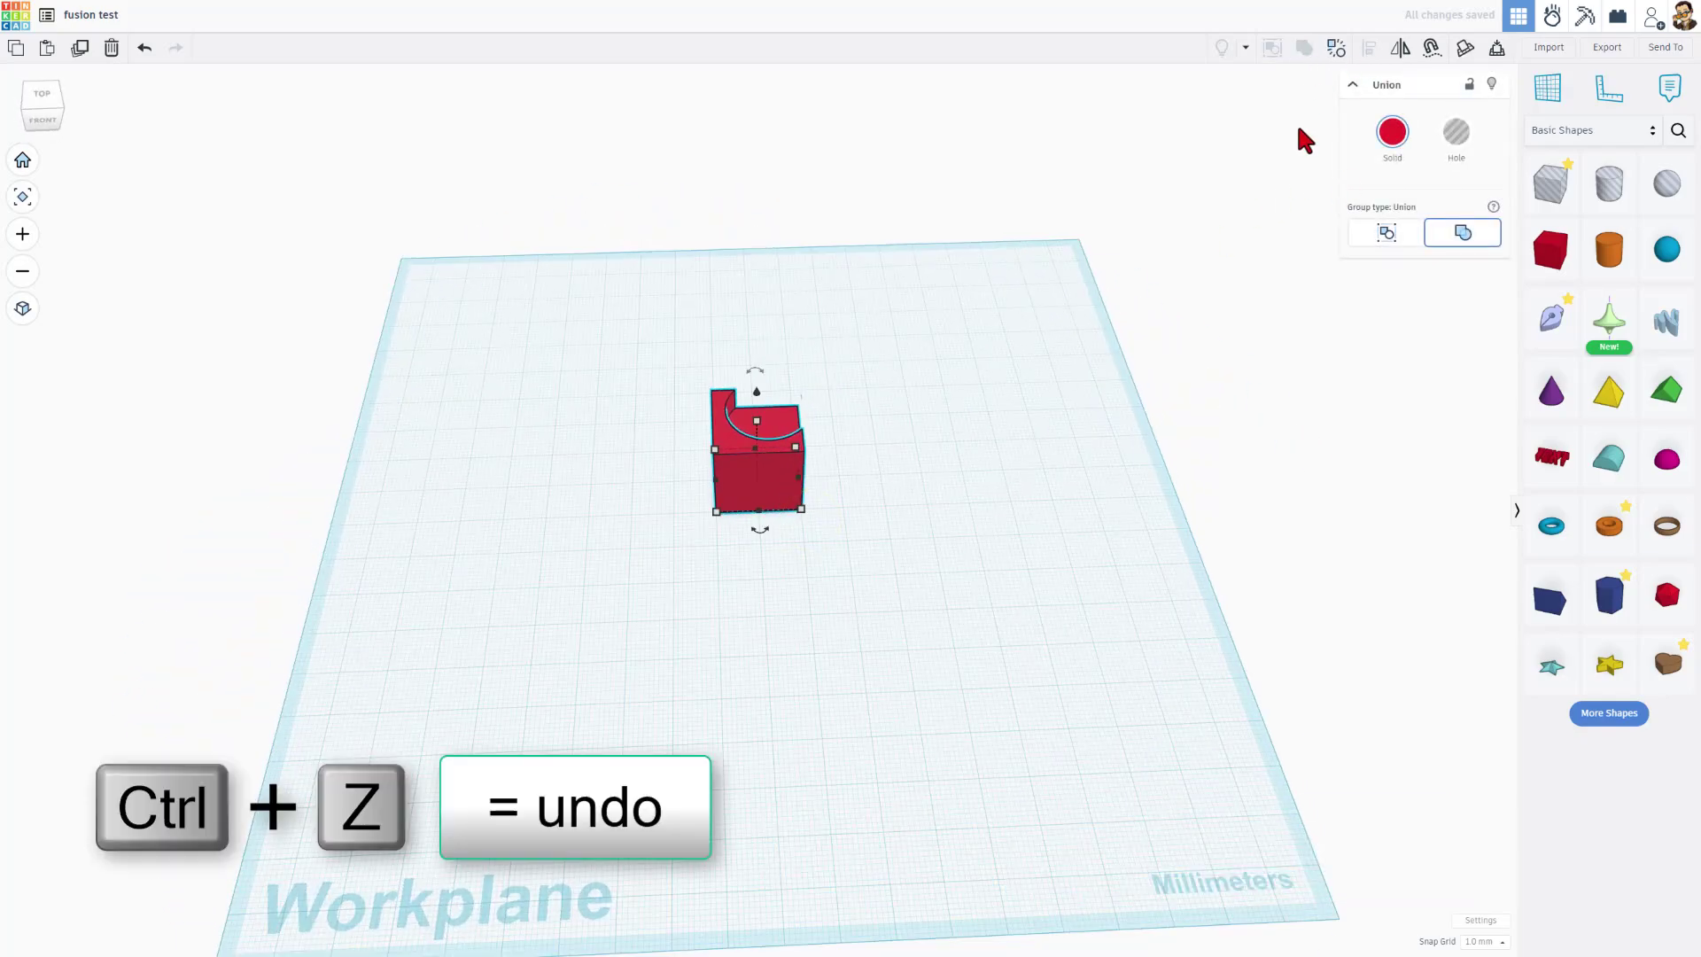
key(ctrl+z)
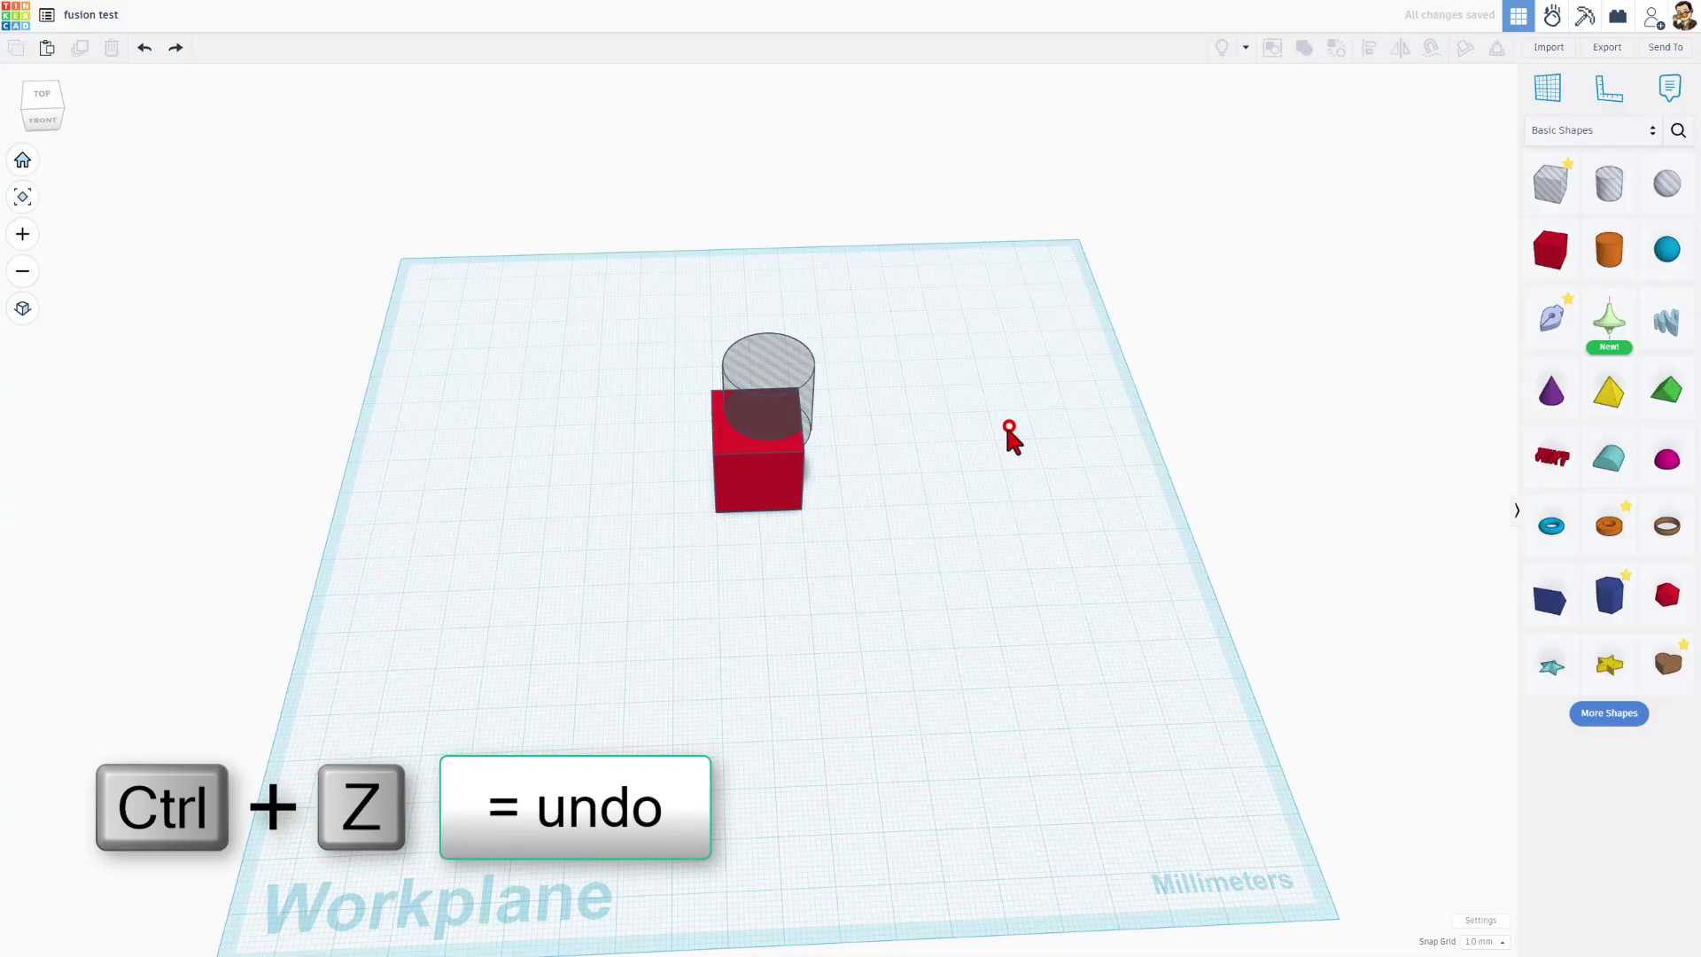
- Exit the editor to the 'Your designs' page listing 'fusion test'
right_drag(987, 448, 935, 438)
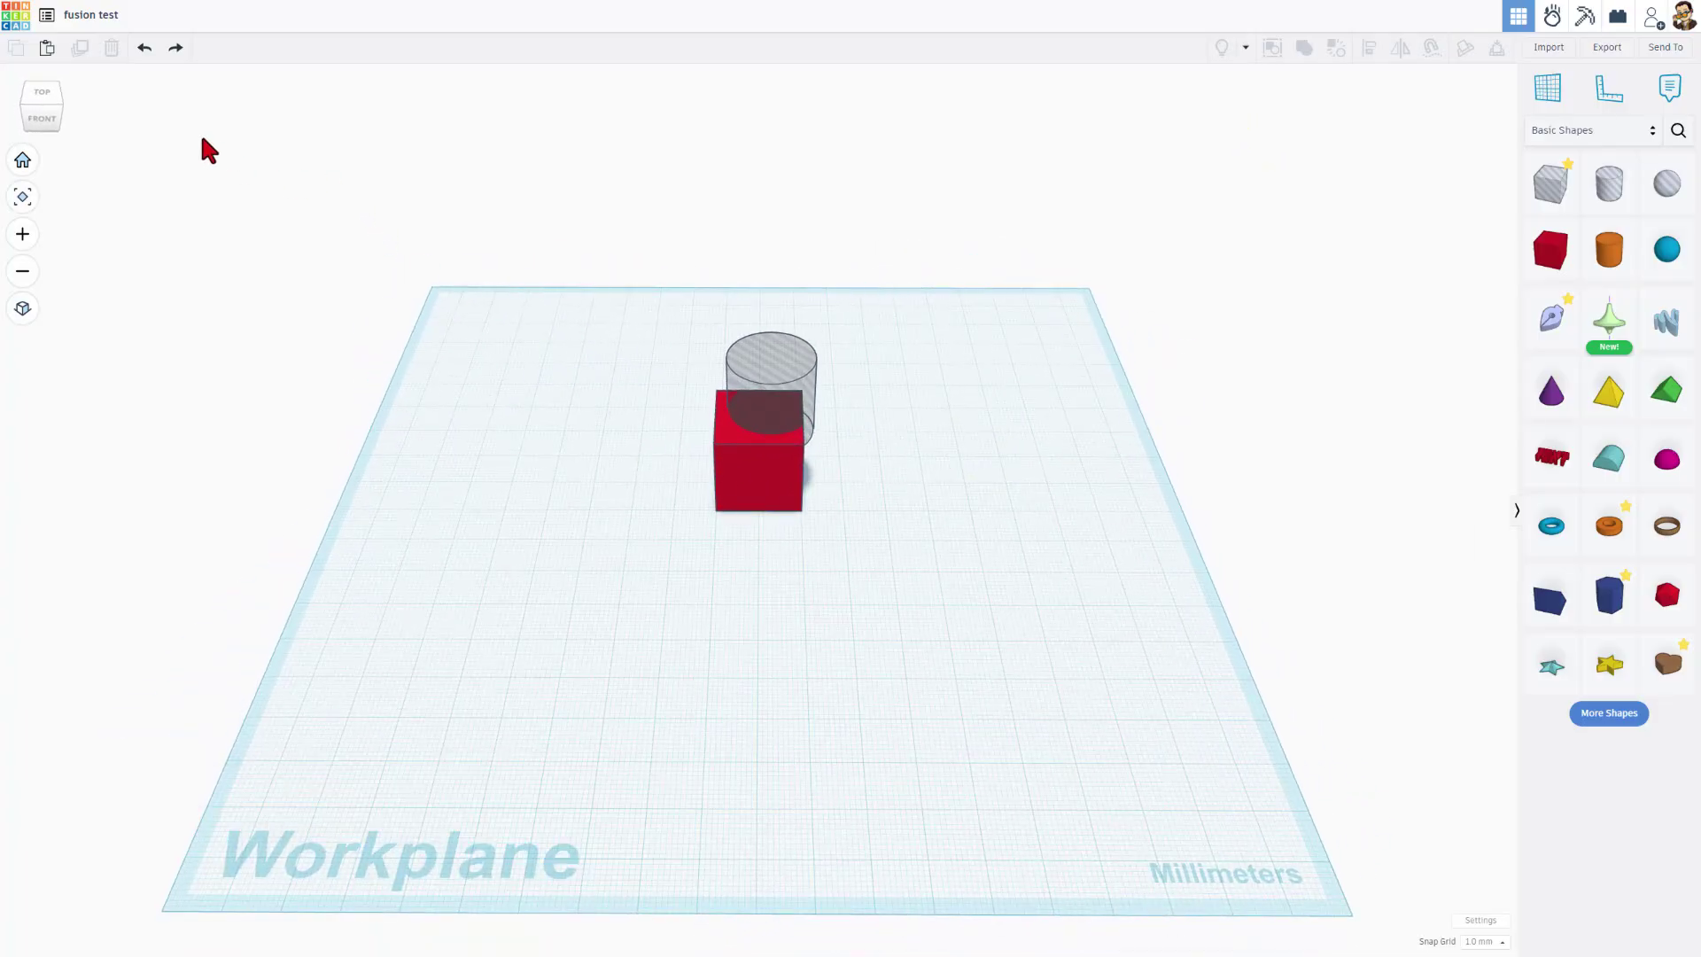
click(12, 18)
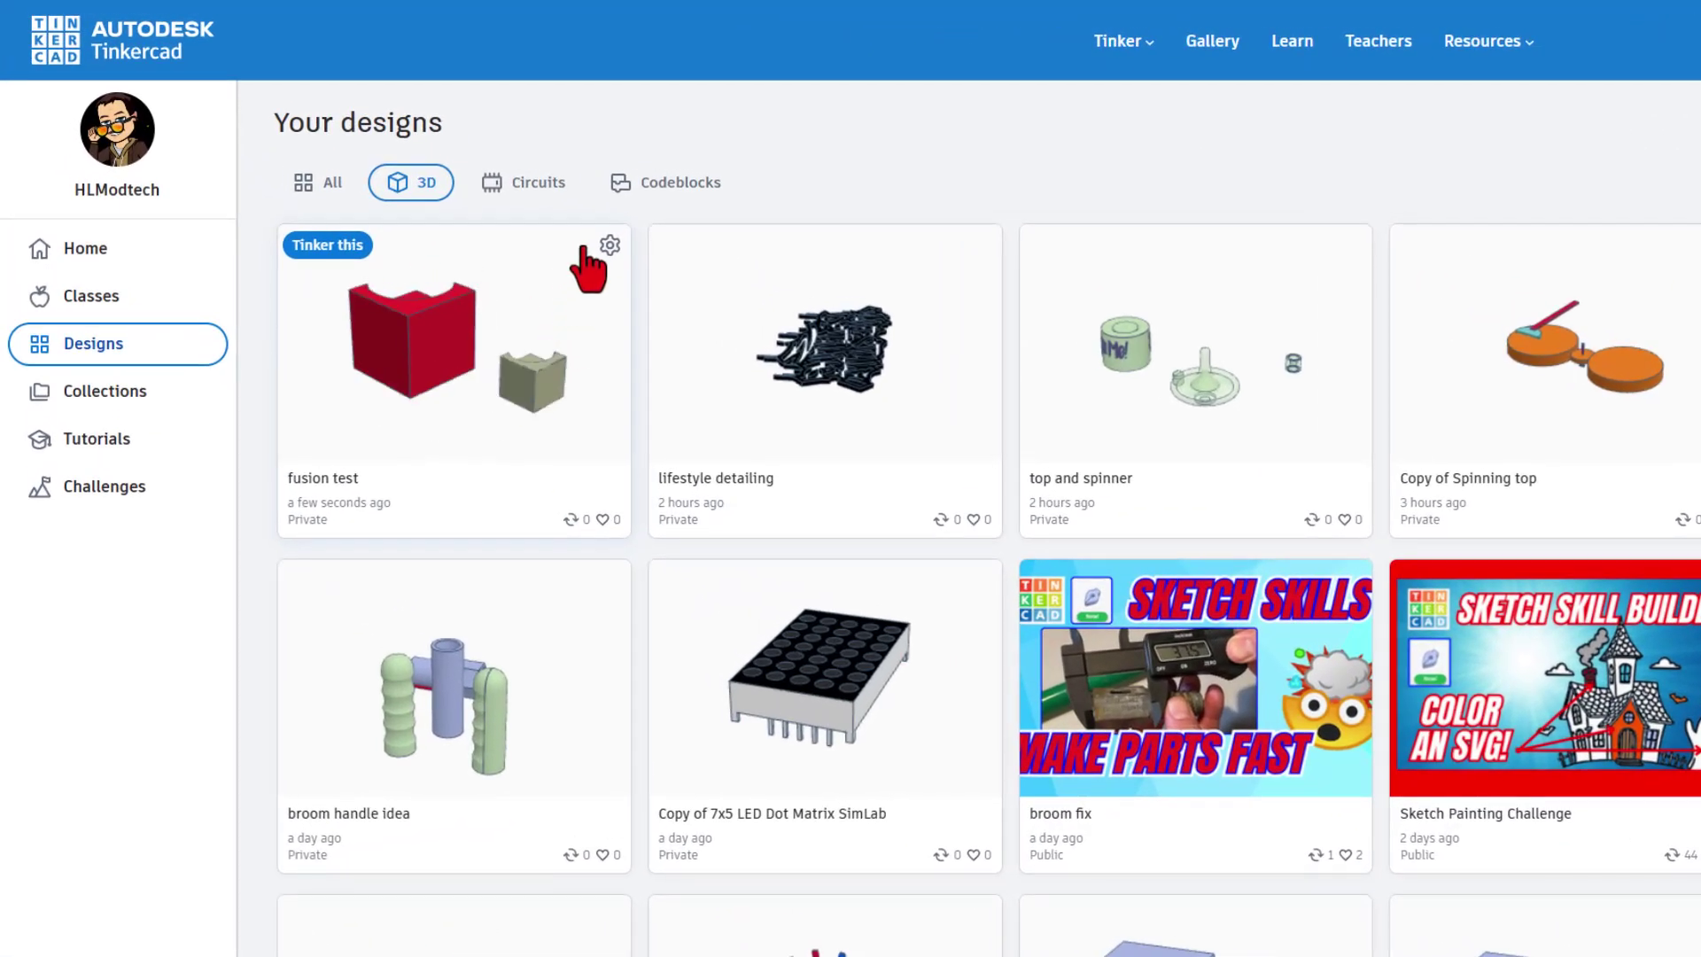
- Browse the 'fusion test' version history, previewing versions v2 and v8
click(610, 246)
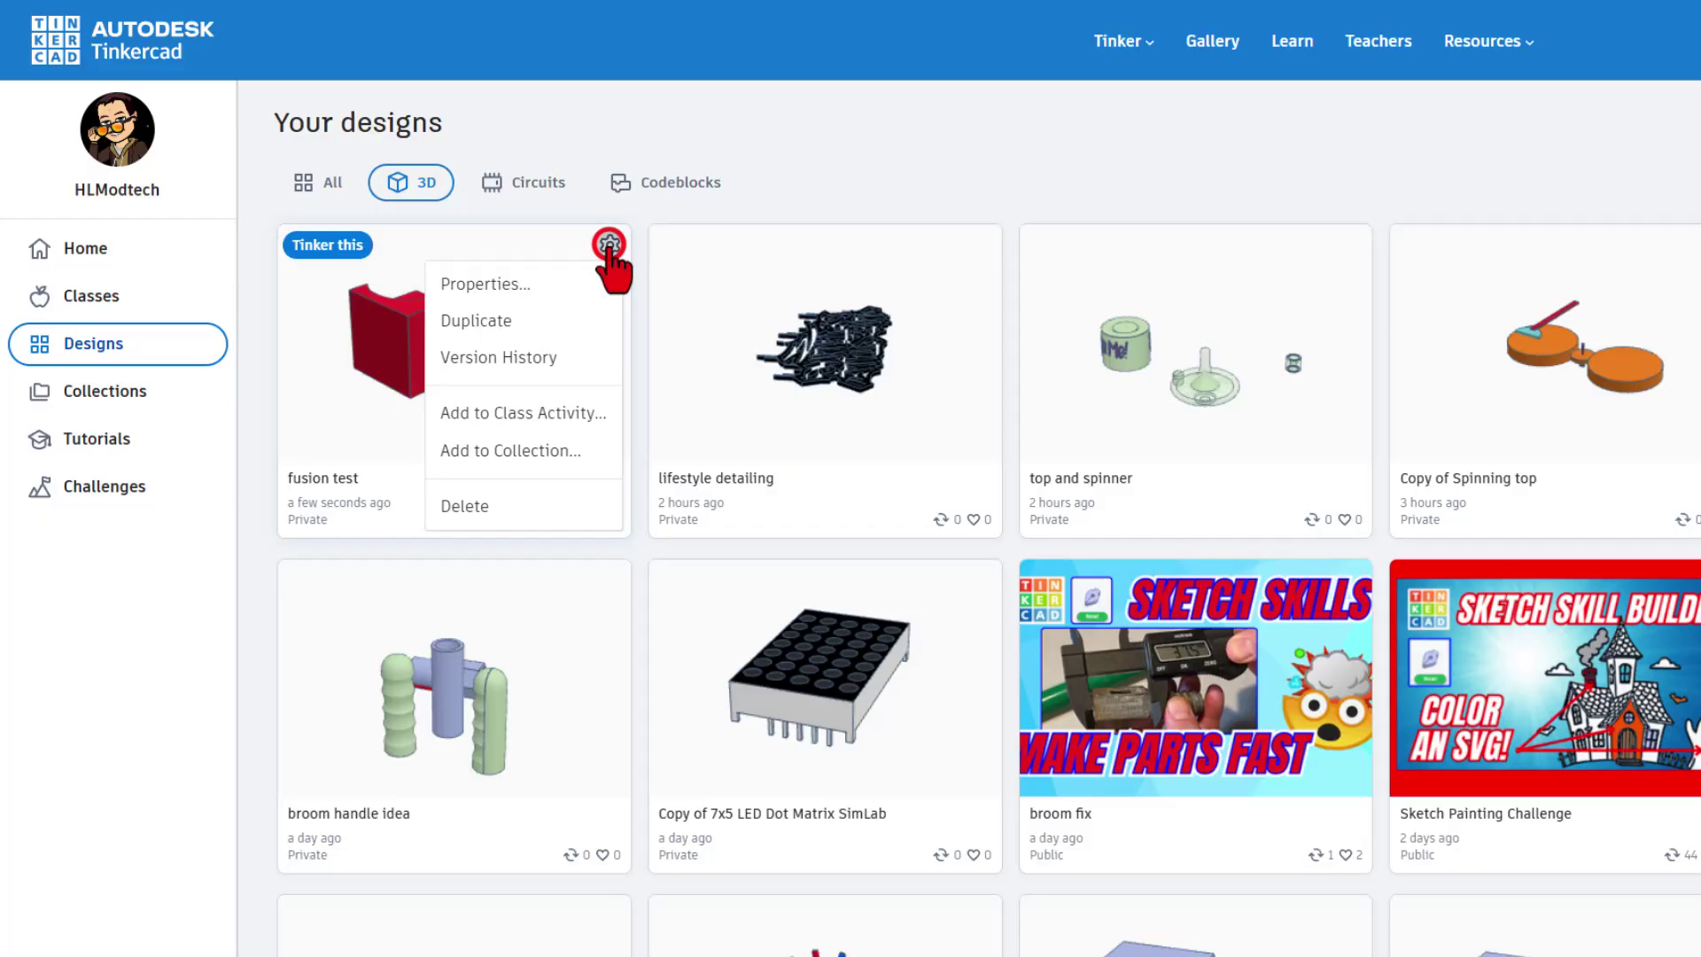
click(516, 357)
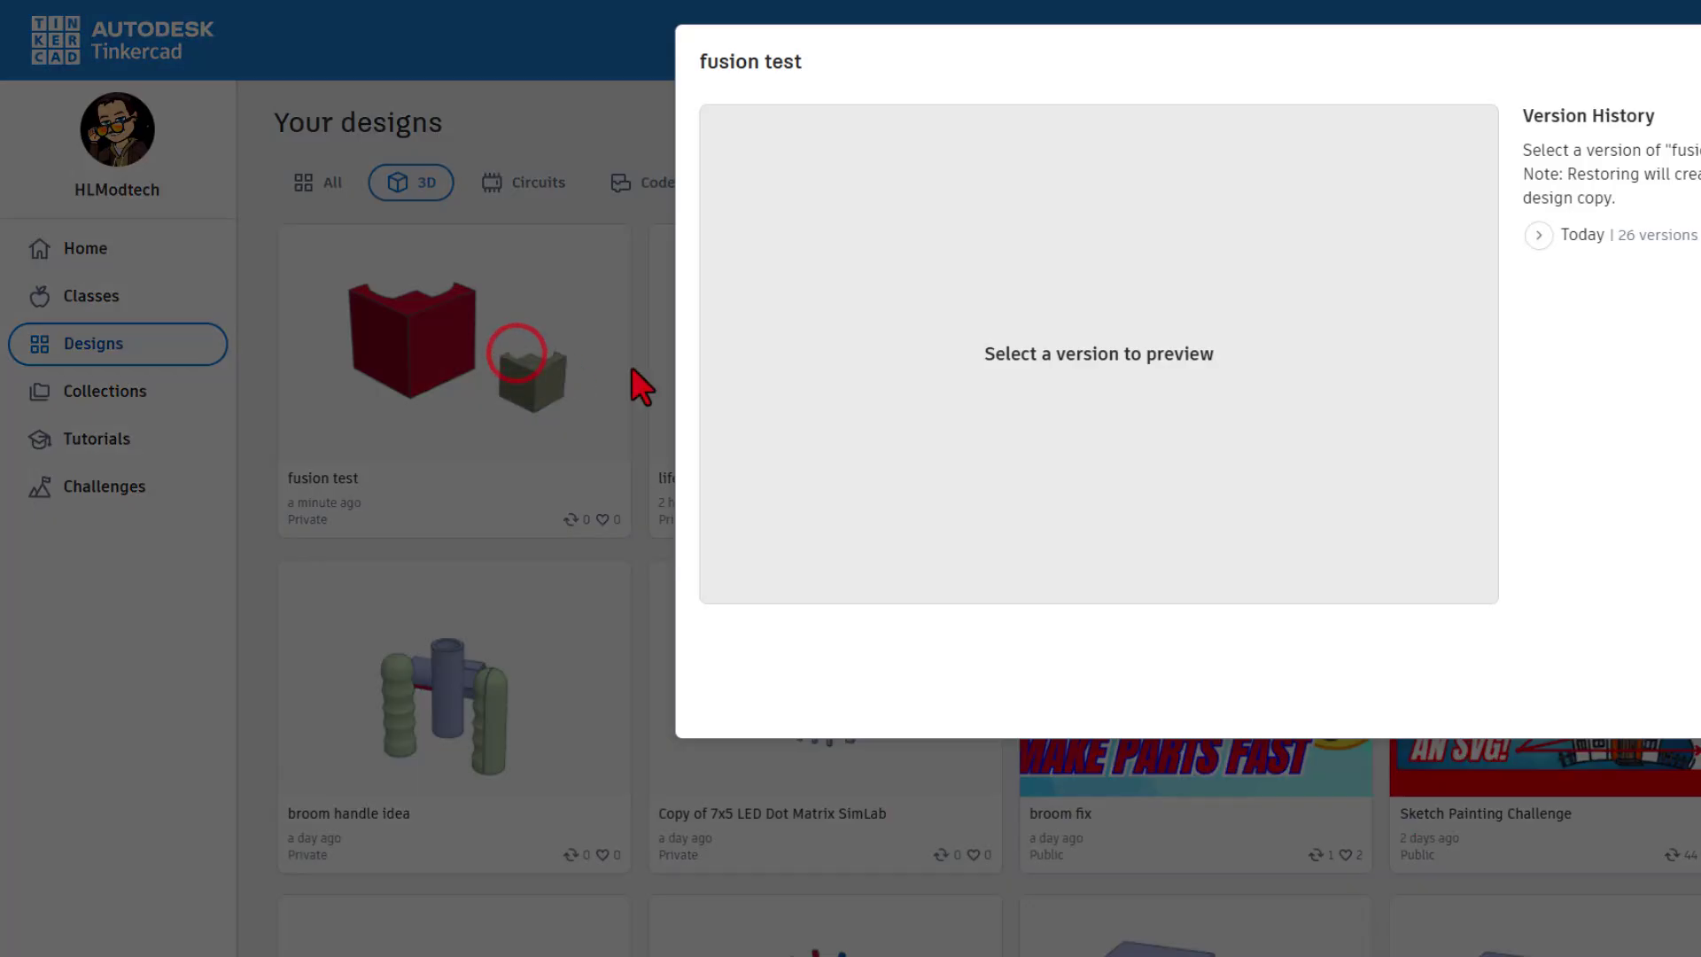
click(1301, 243)
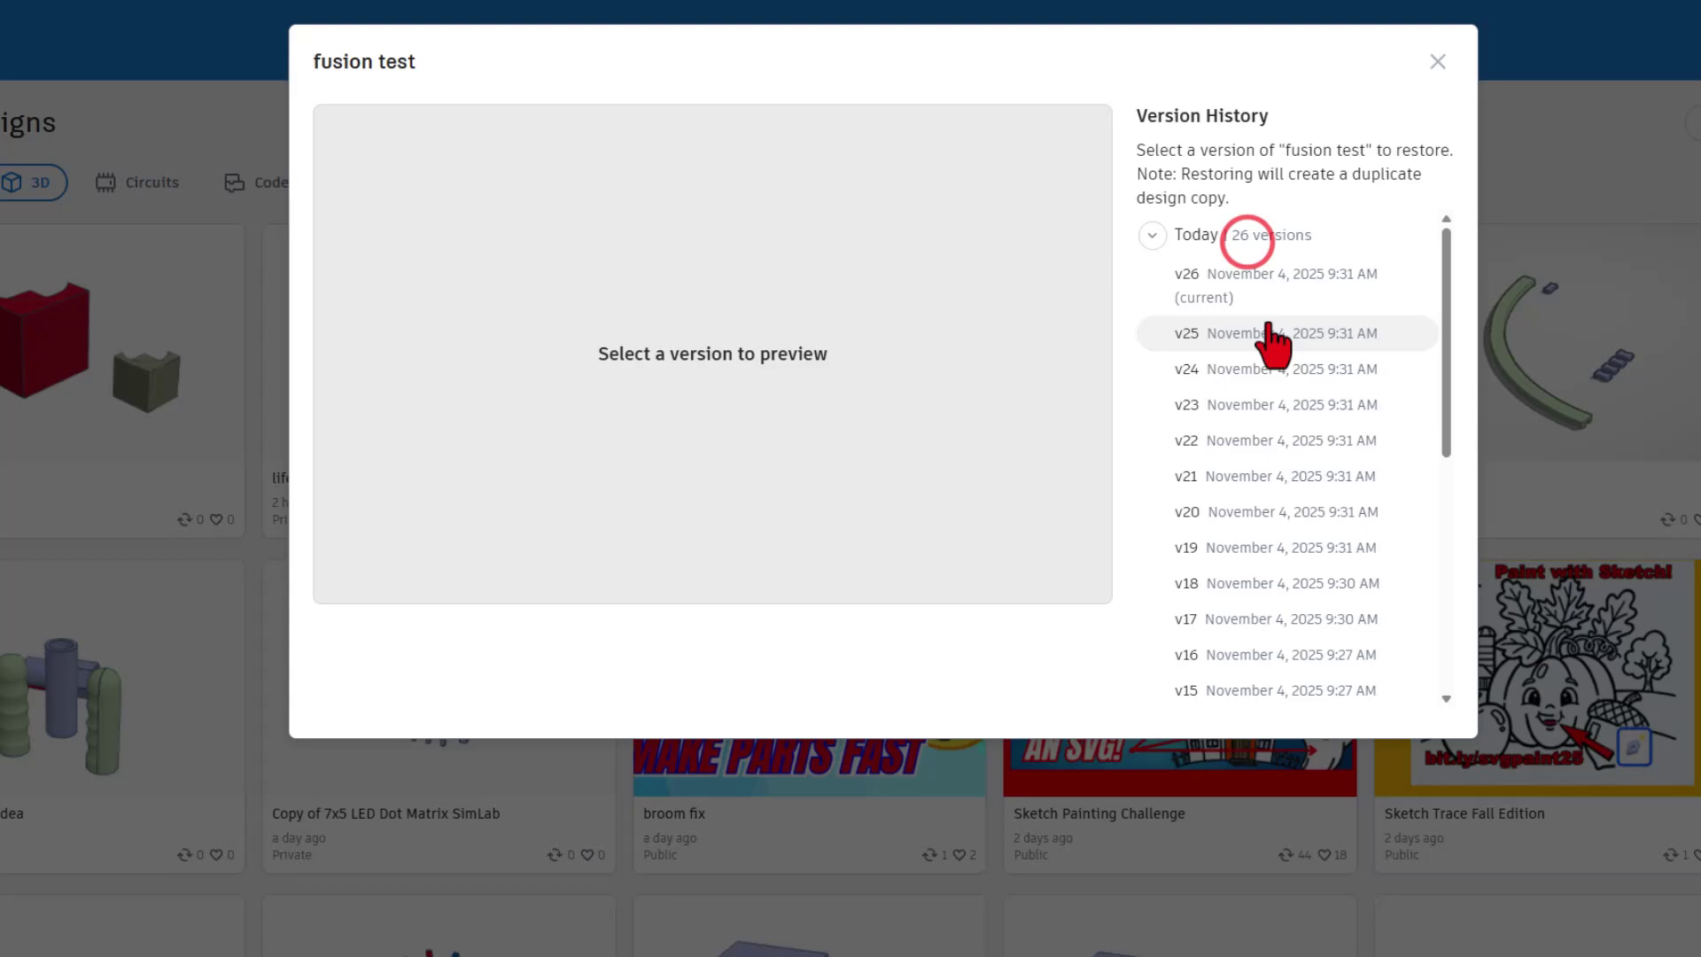
scroll(1382, 346, down, 1)
scroll(1321, 354, down, 5)
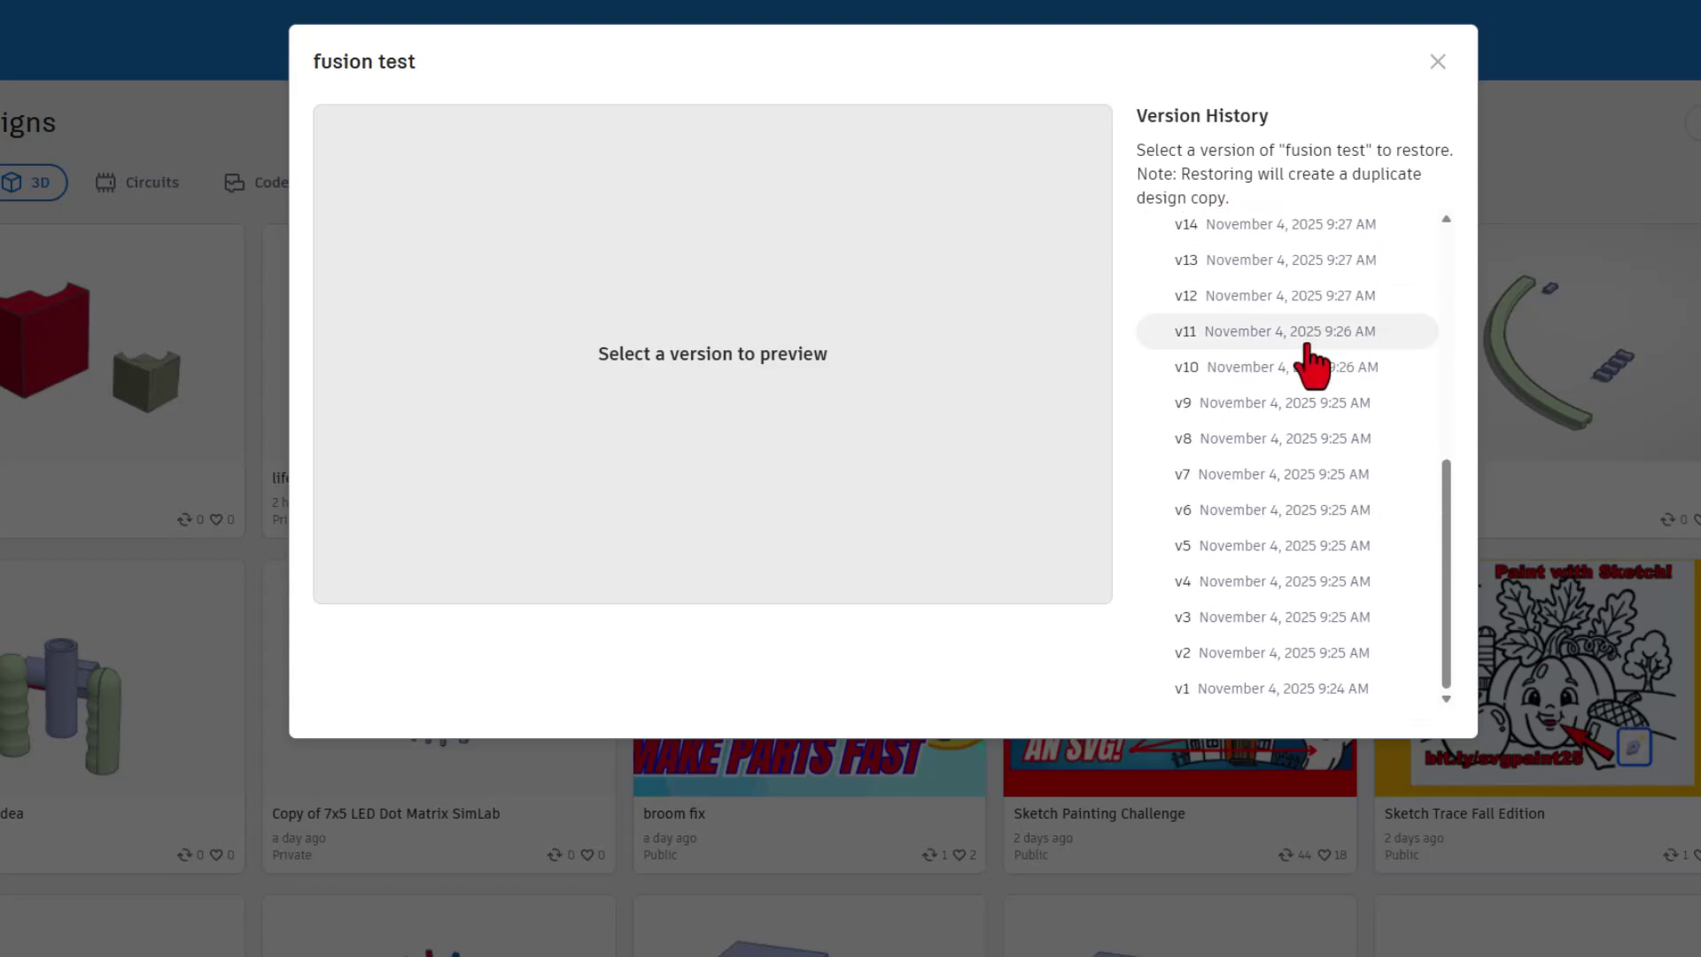
click(1274, 656)
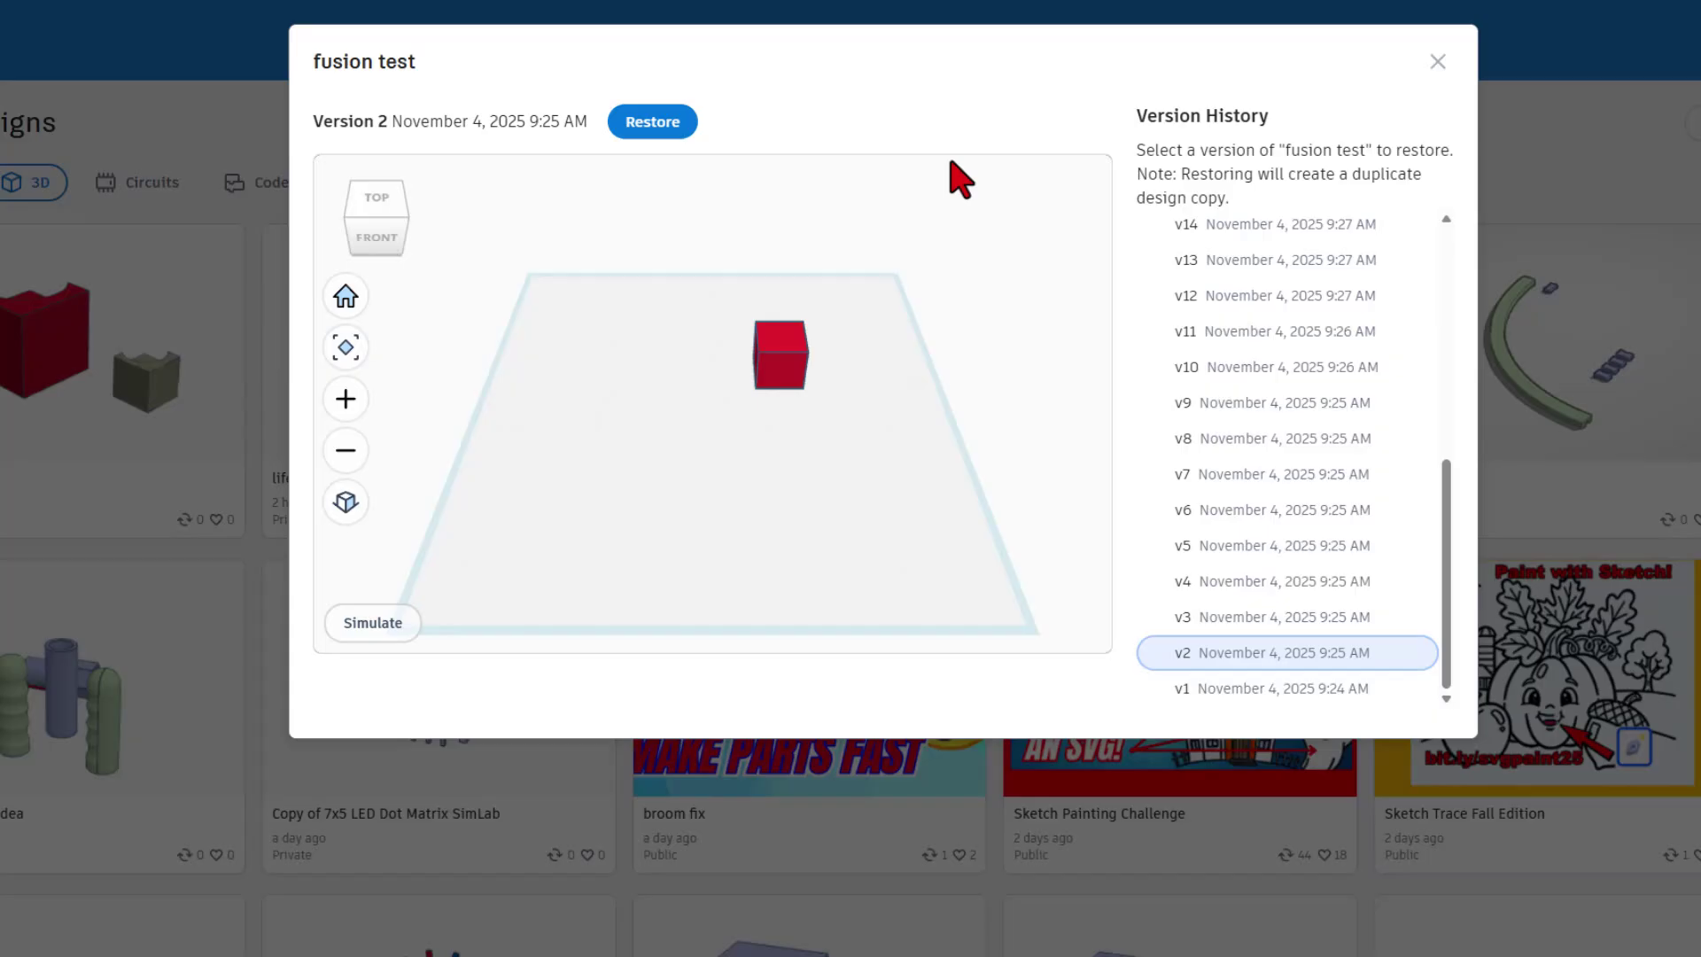
click(1232, 434)
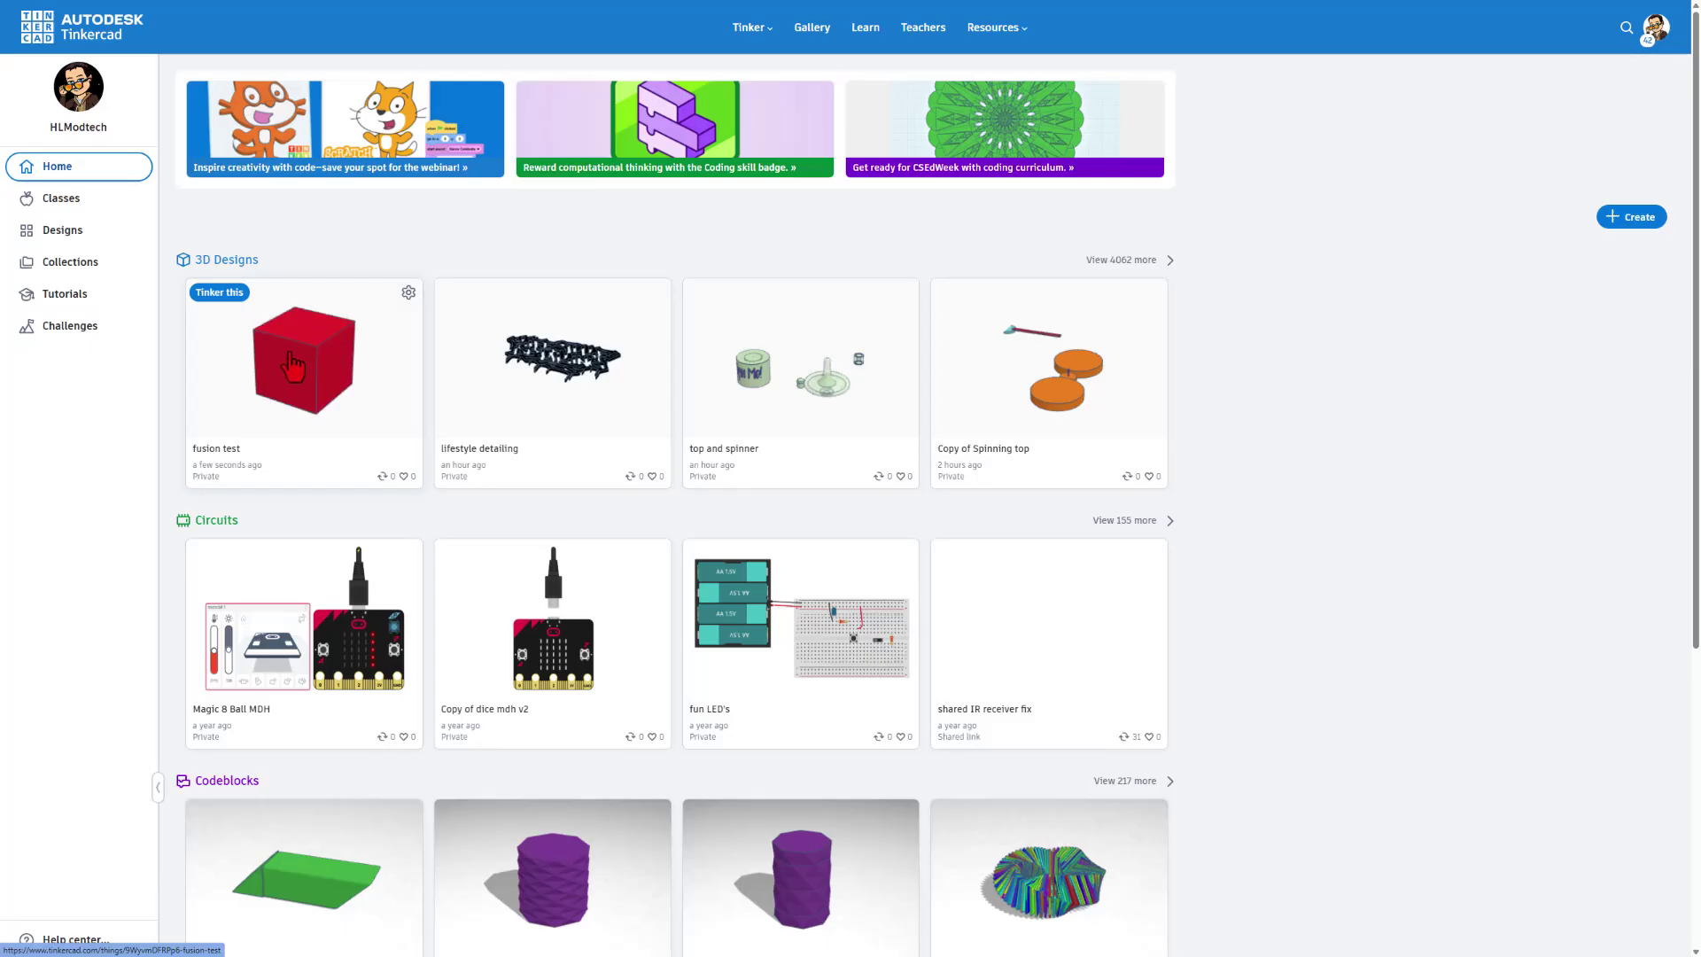
- Reopen 'fusion test', group the box and cylinder with Ctrl+G, and return to designs
click(226, 297)
drag(644, 375, 819, 467)
key(ctrl+g)
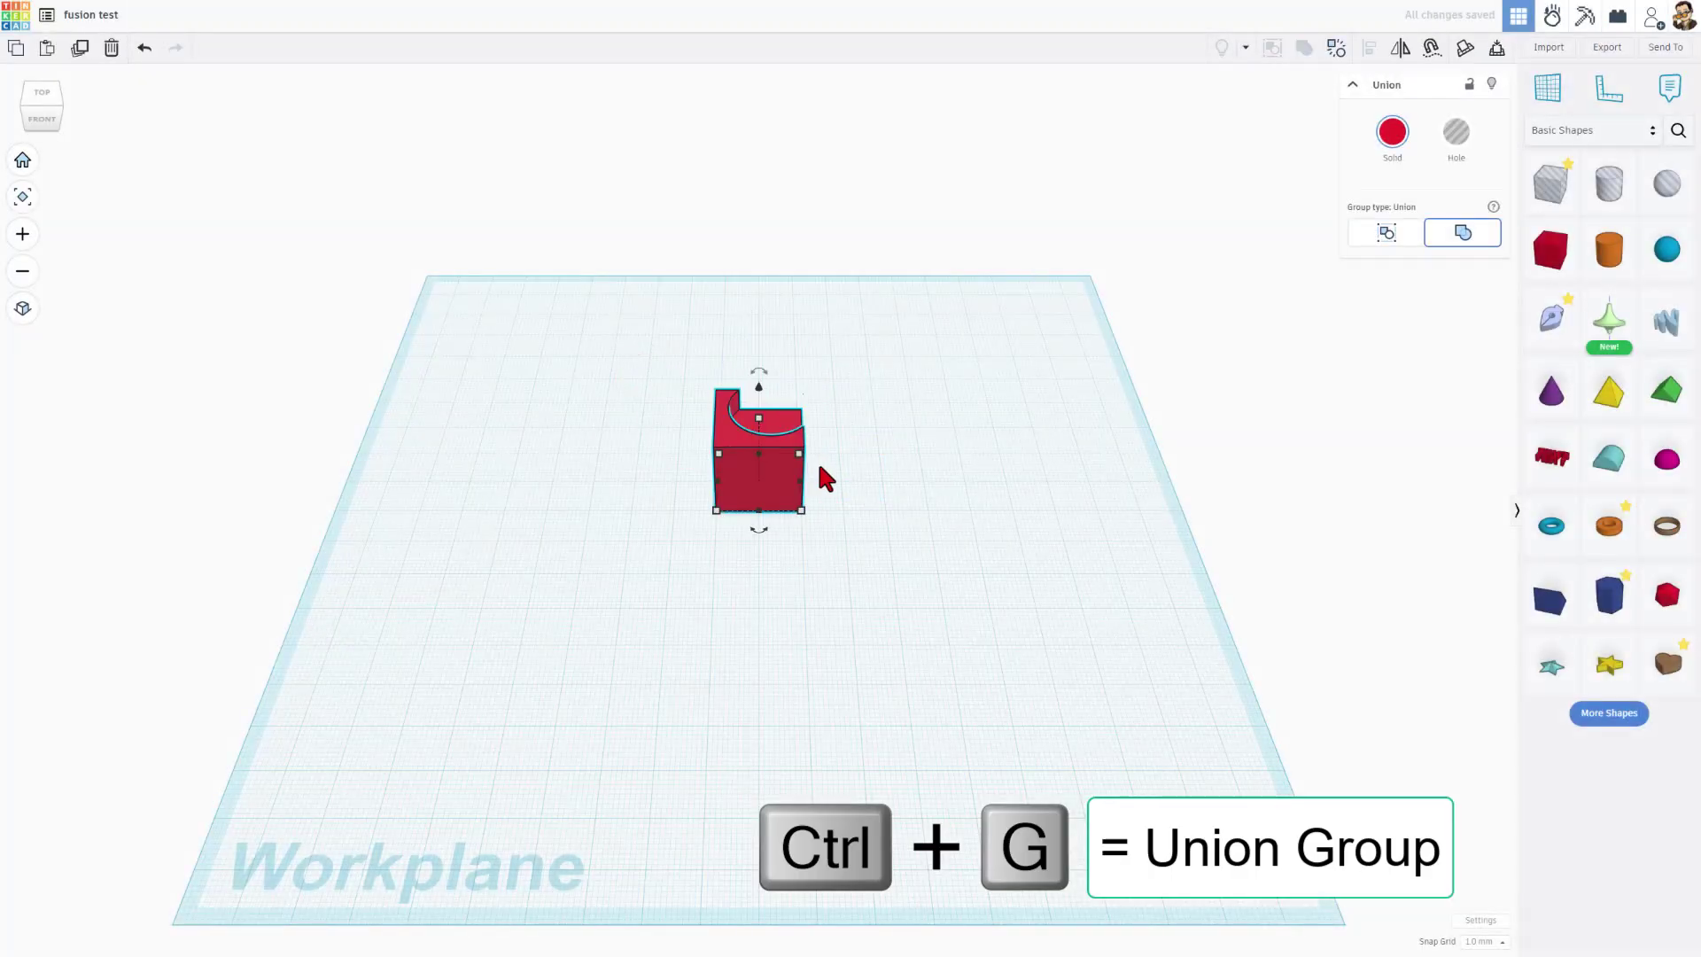
click(15, 15)
mouse_move(333, 253)
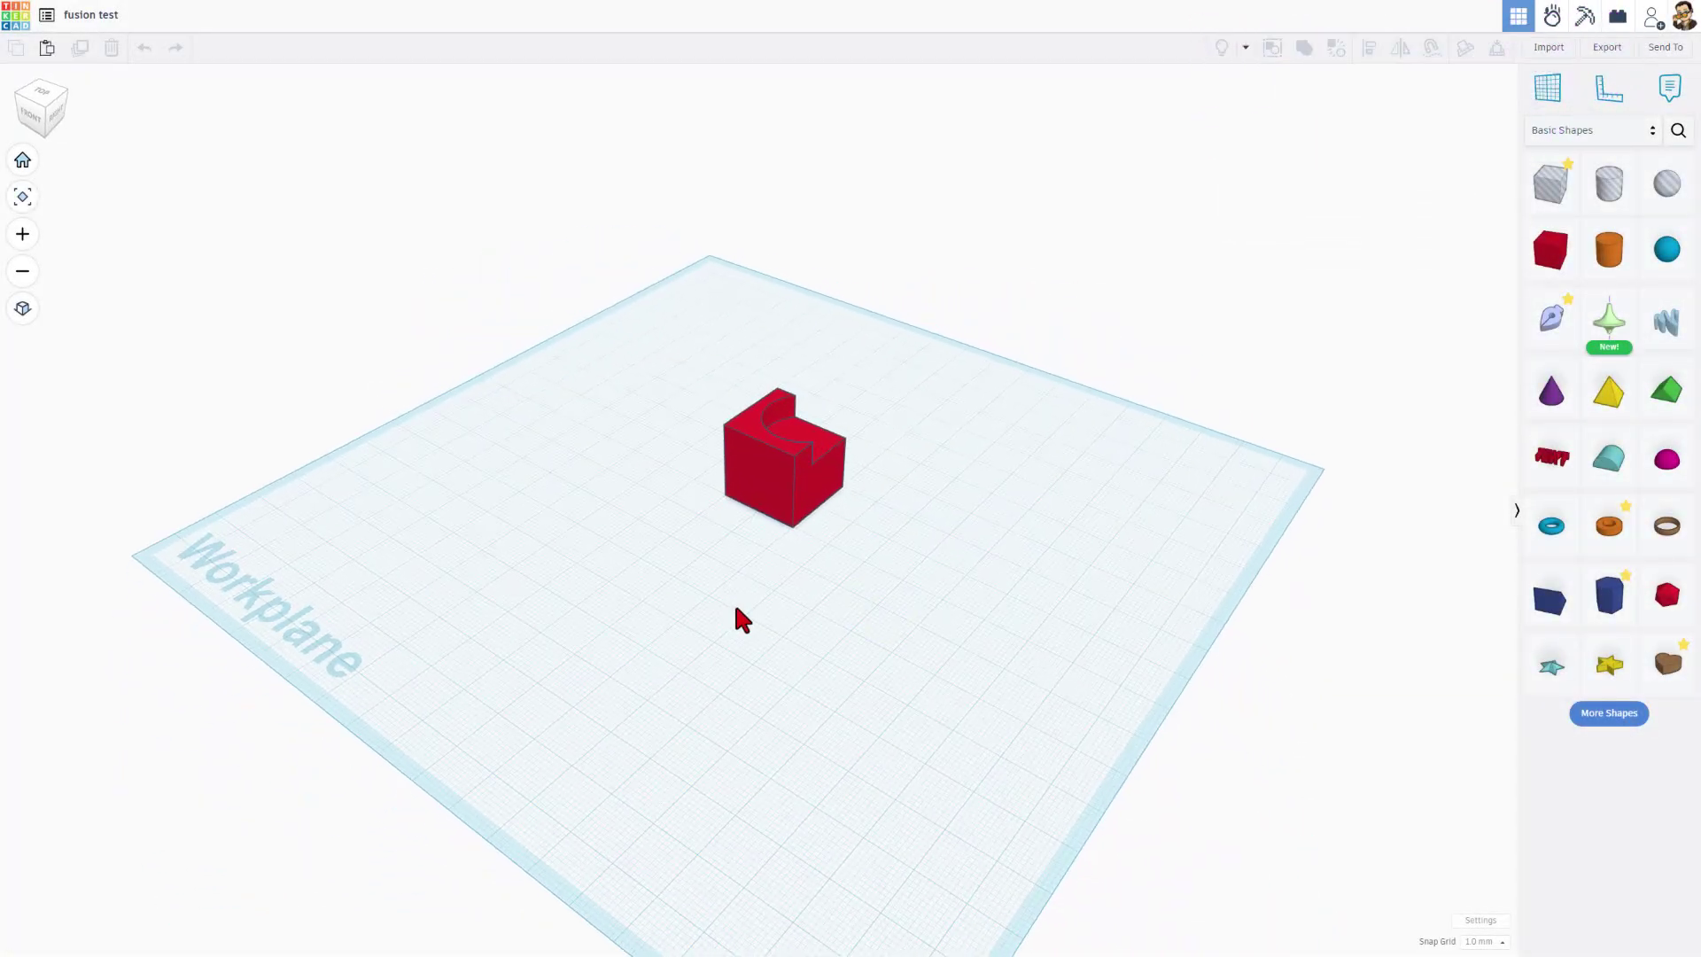
- Shift-drag a corner handle to scale the notched shape to 80 × 80 mm
right_drag(736, 614, 702, 570)
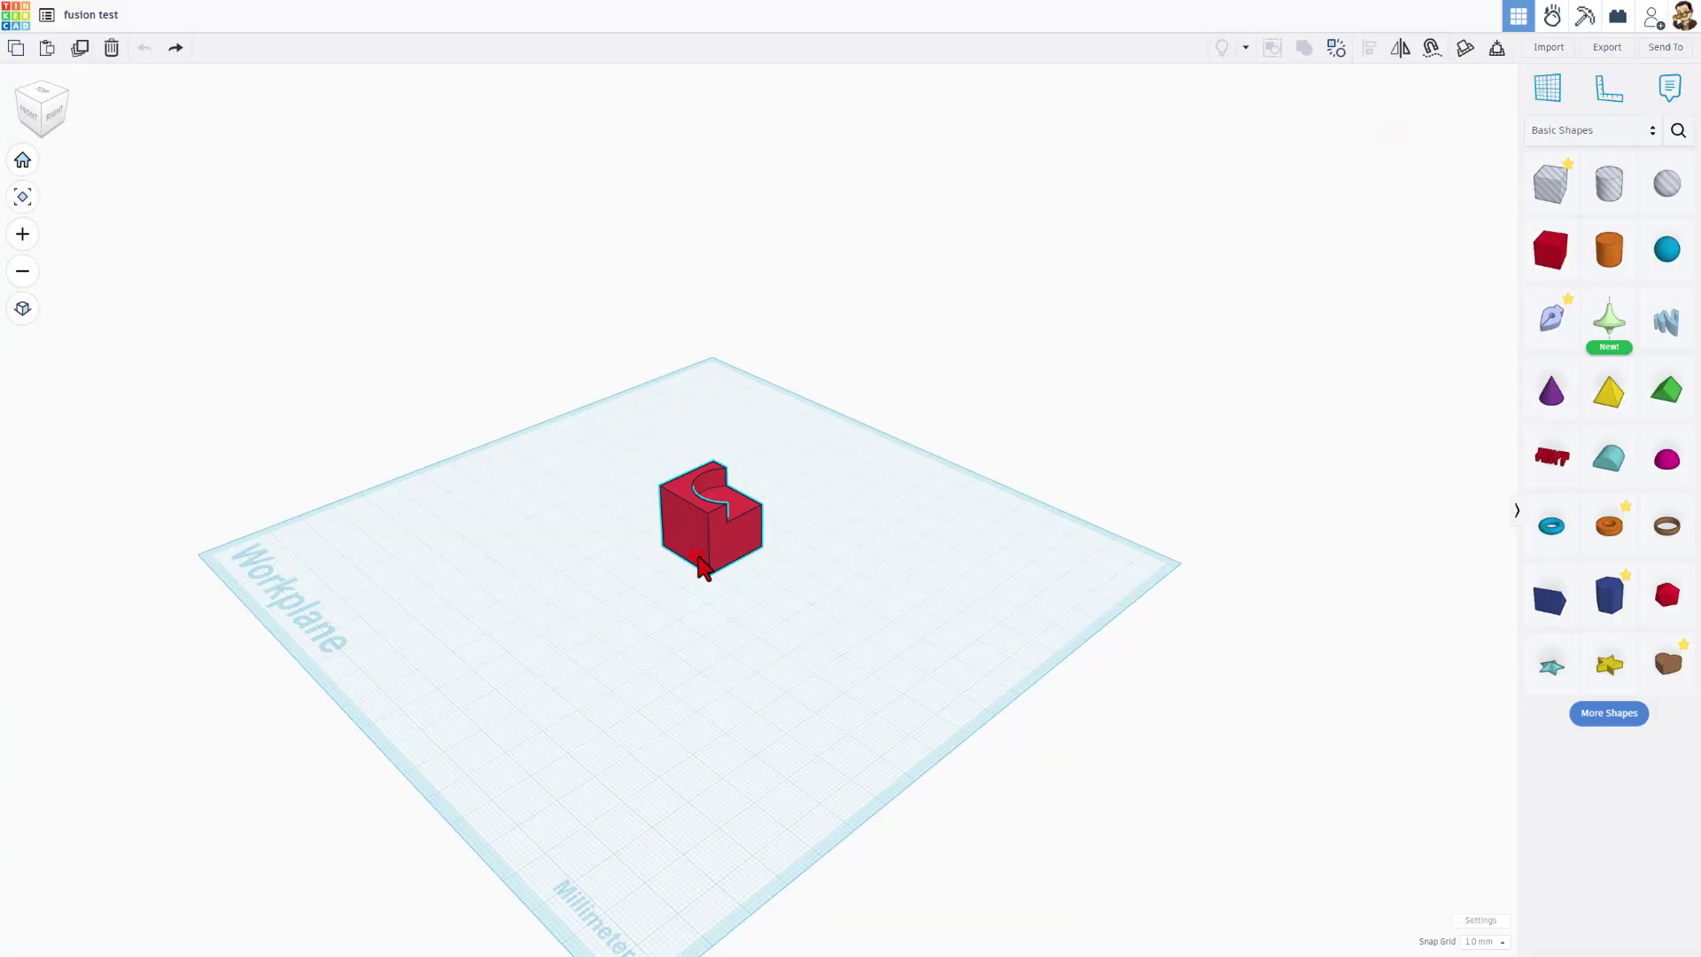
click(694, 556)
shift+drag(711, 576, 711, 575)
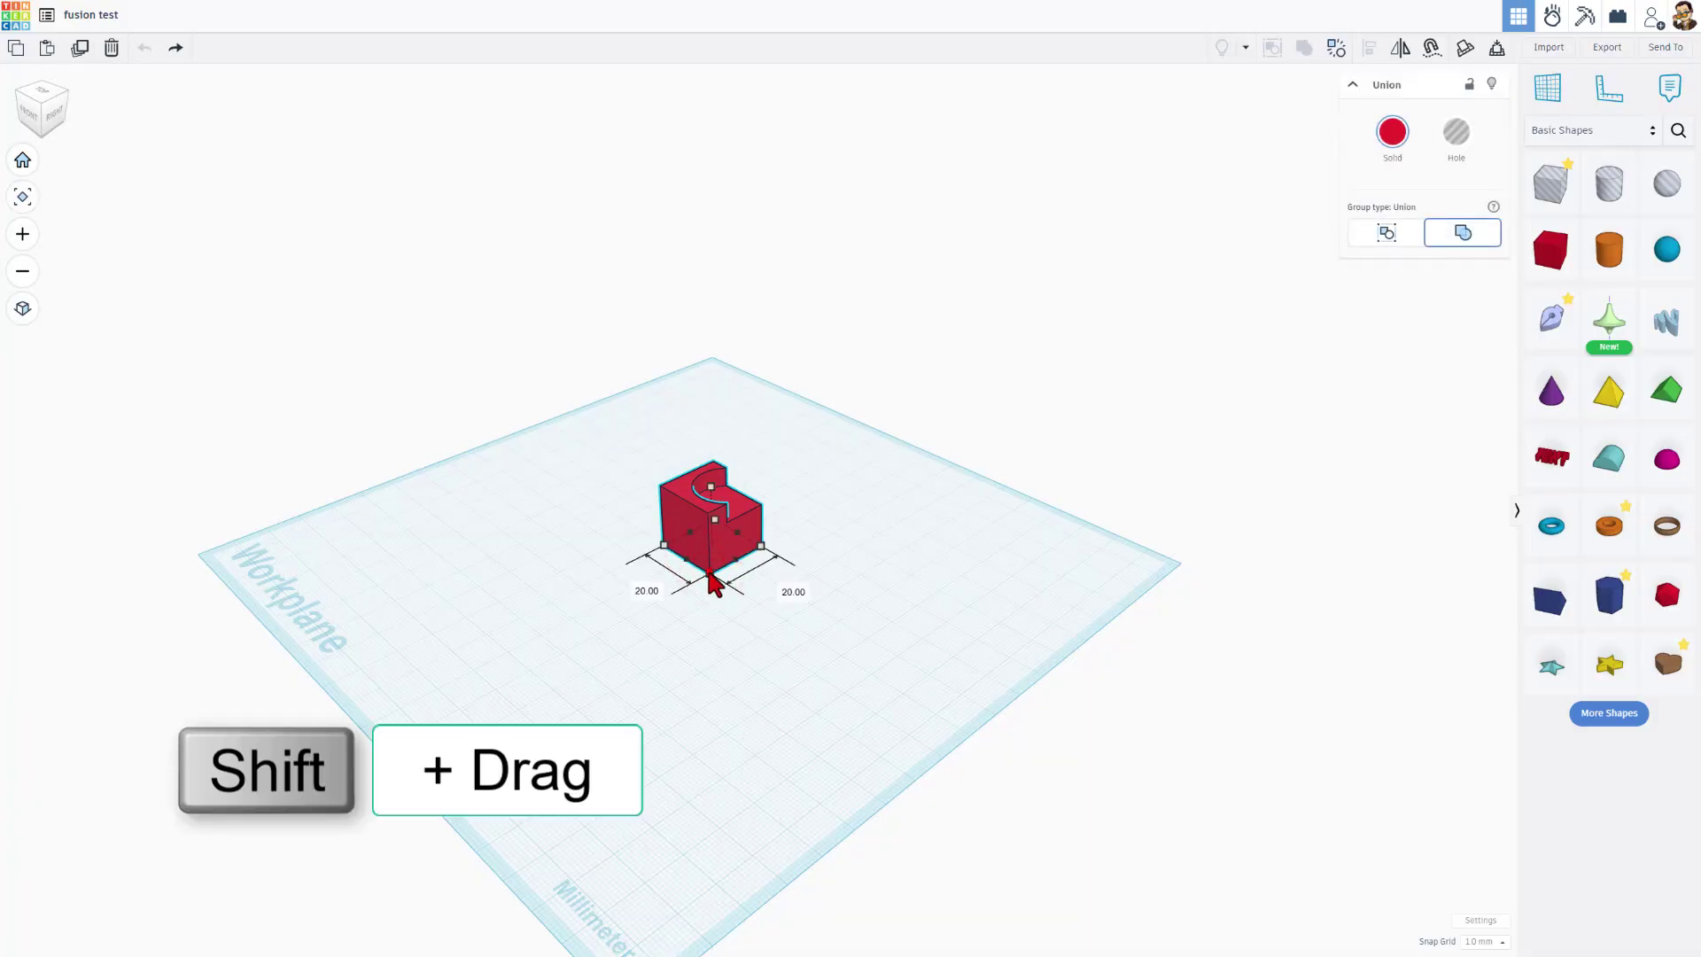
shift+drag(711, 574, 776, 675)
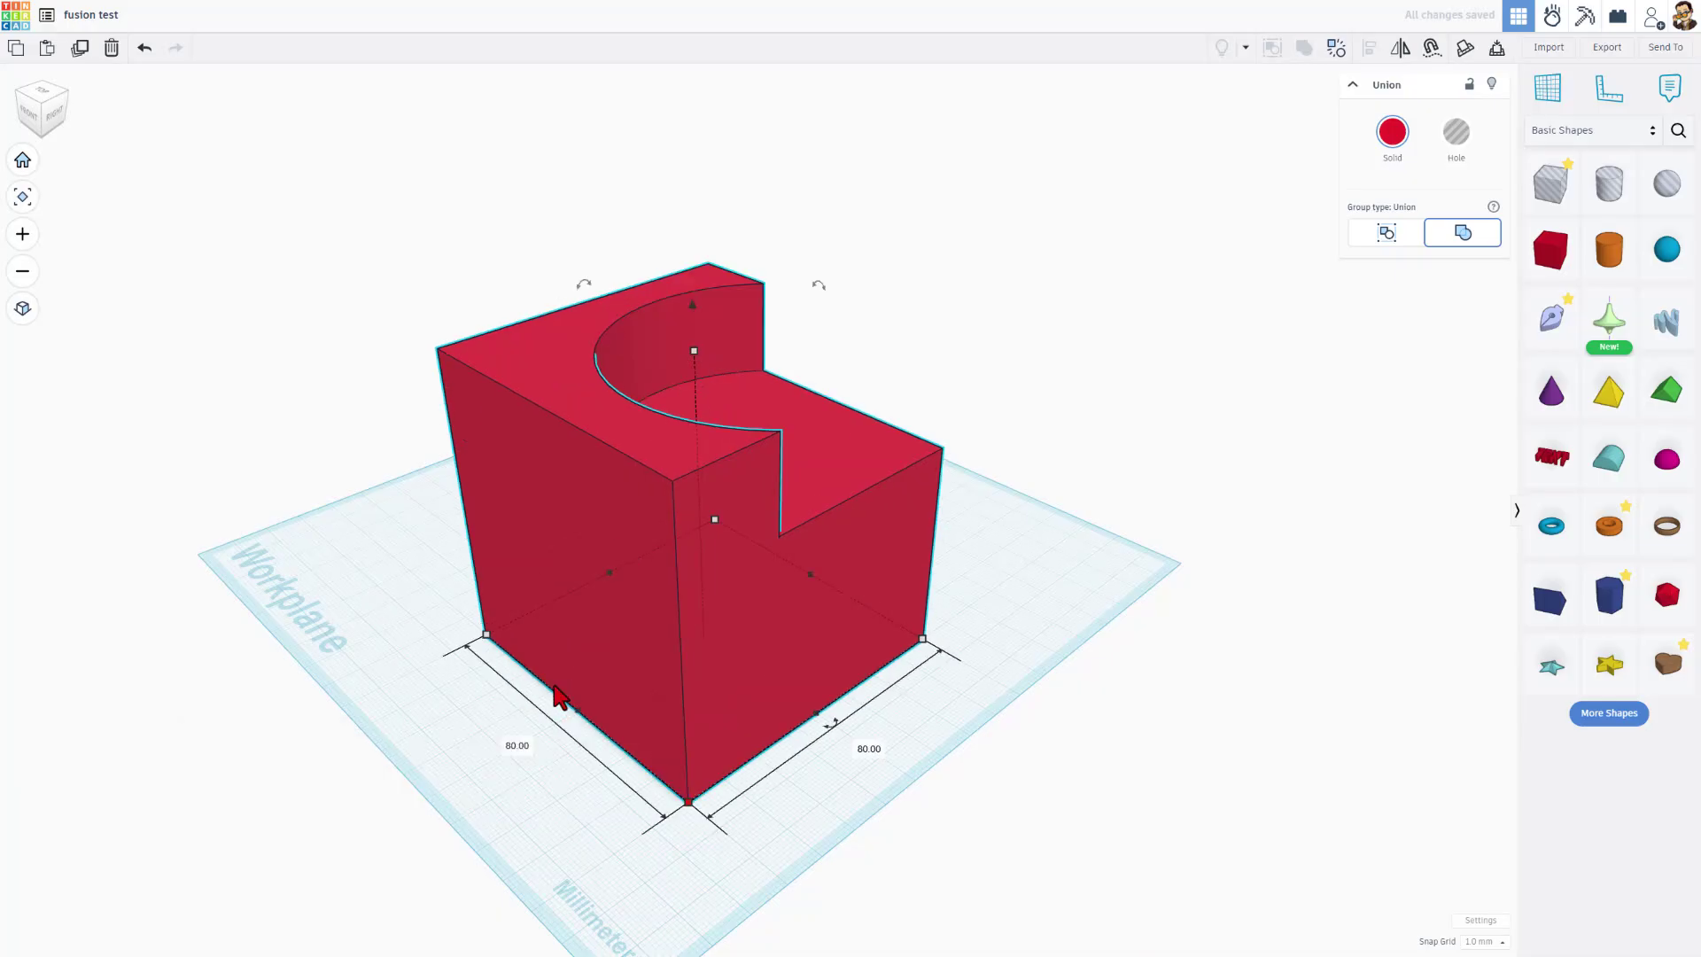
click(342, 588)
right_drag(342, 588, 543, 742)
click(725, 666)
right_drag(724, 666, 754, 647)
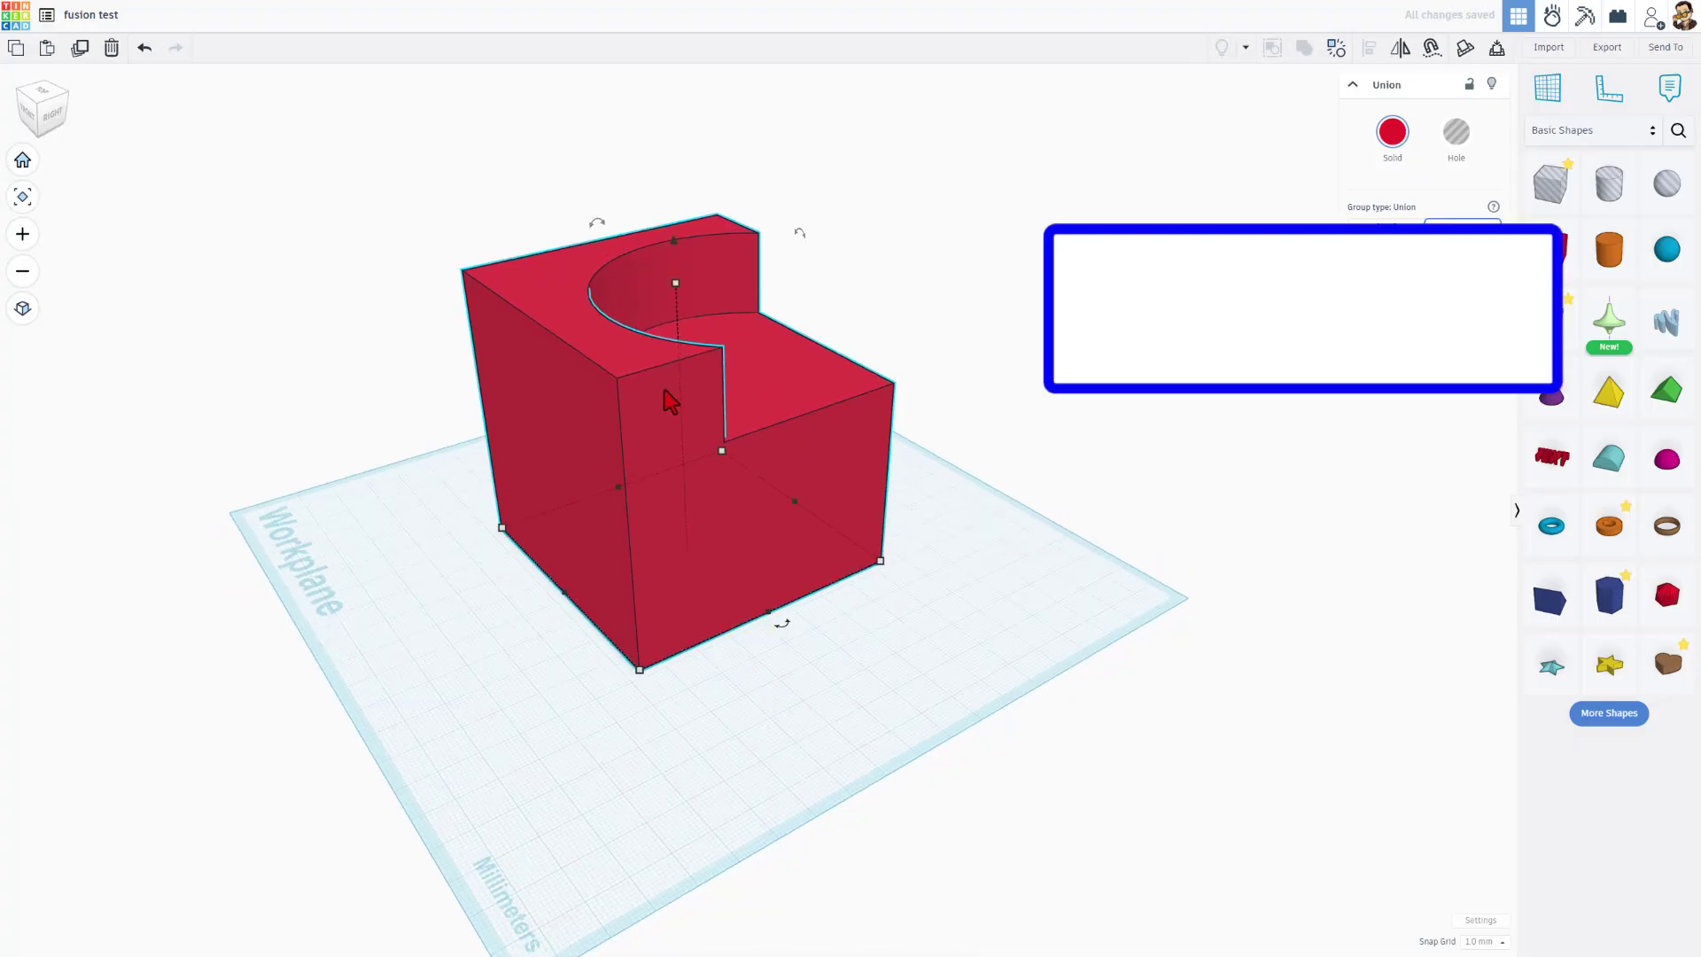
- Send the reselected notched red shape to Autodesk Fusion, opening it in the local desktop app
click(995, 680)
click(810, 602)
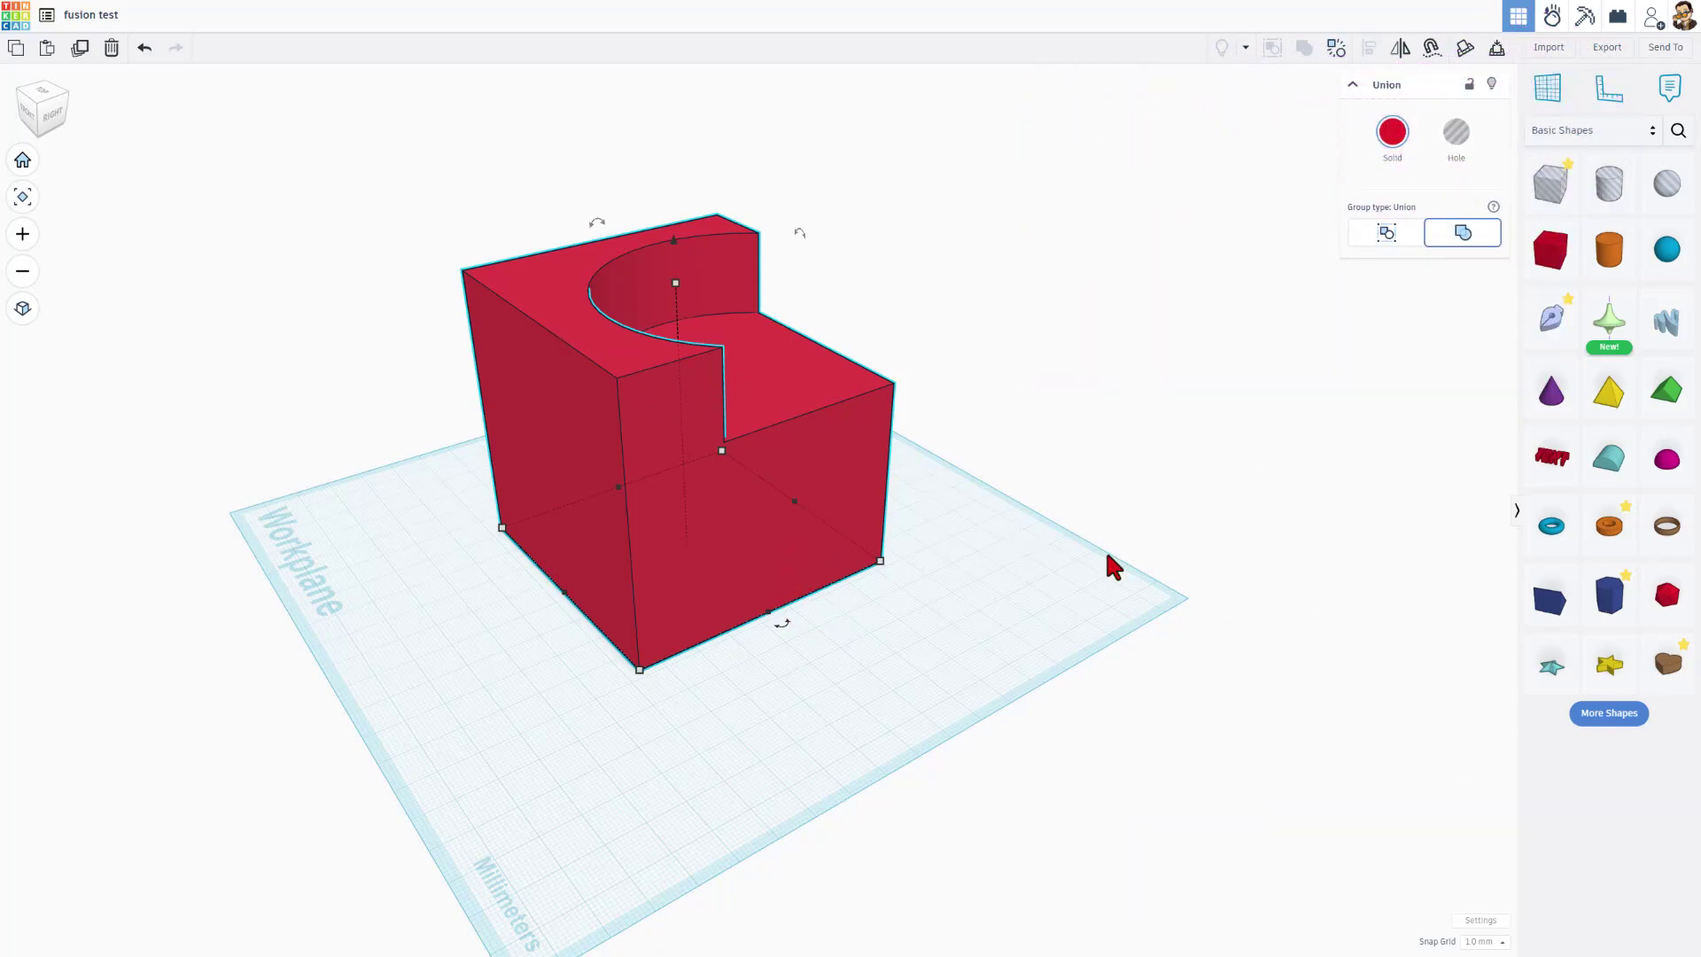
click(1661, 49)
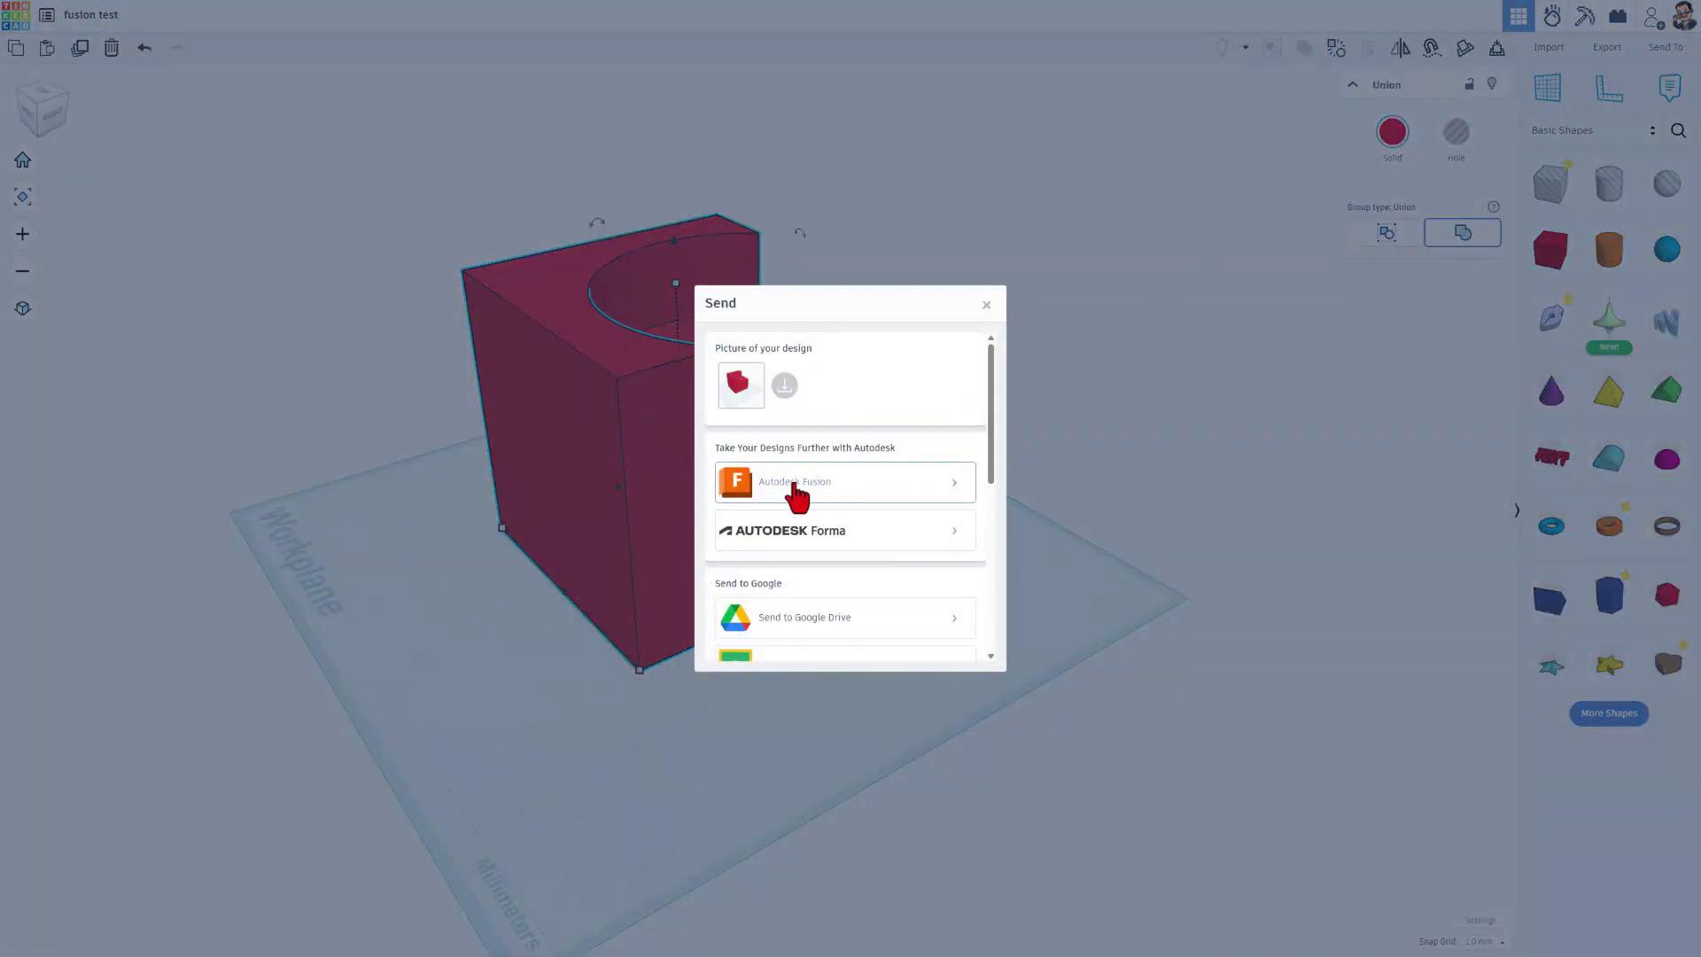
click(796, 485)
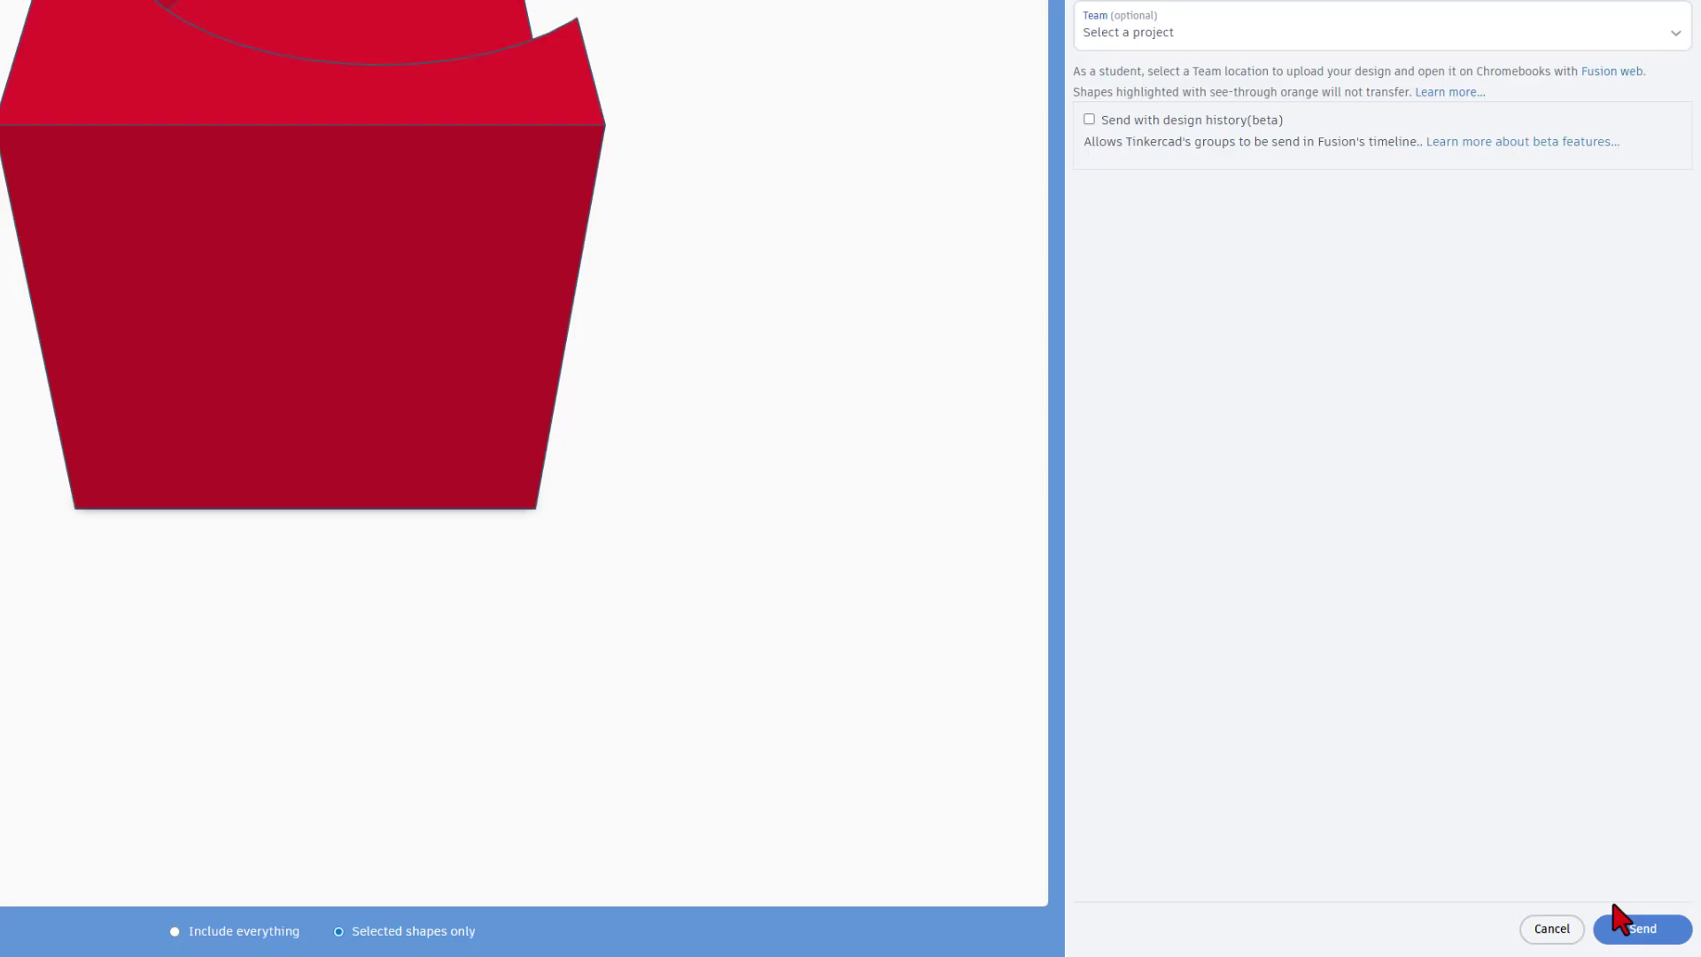
click(1634, 930)
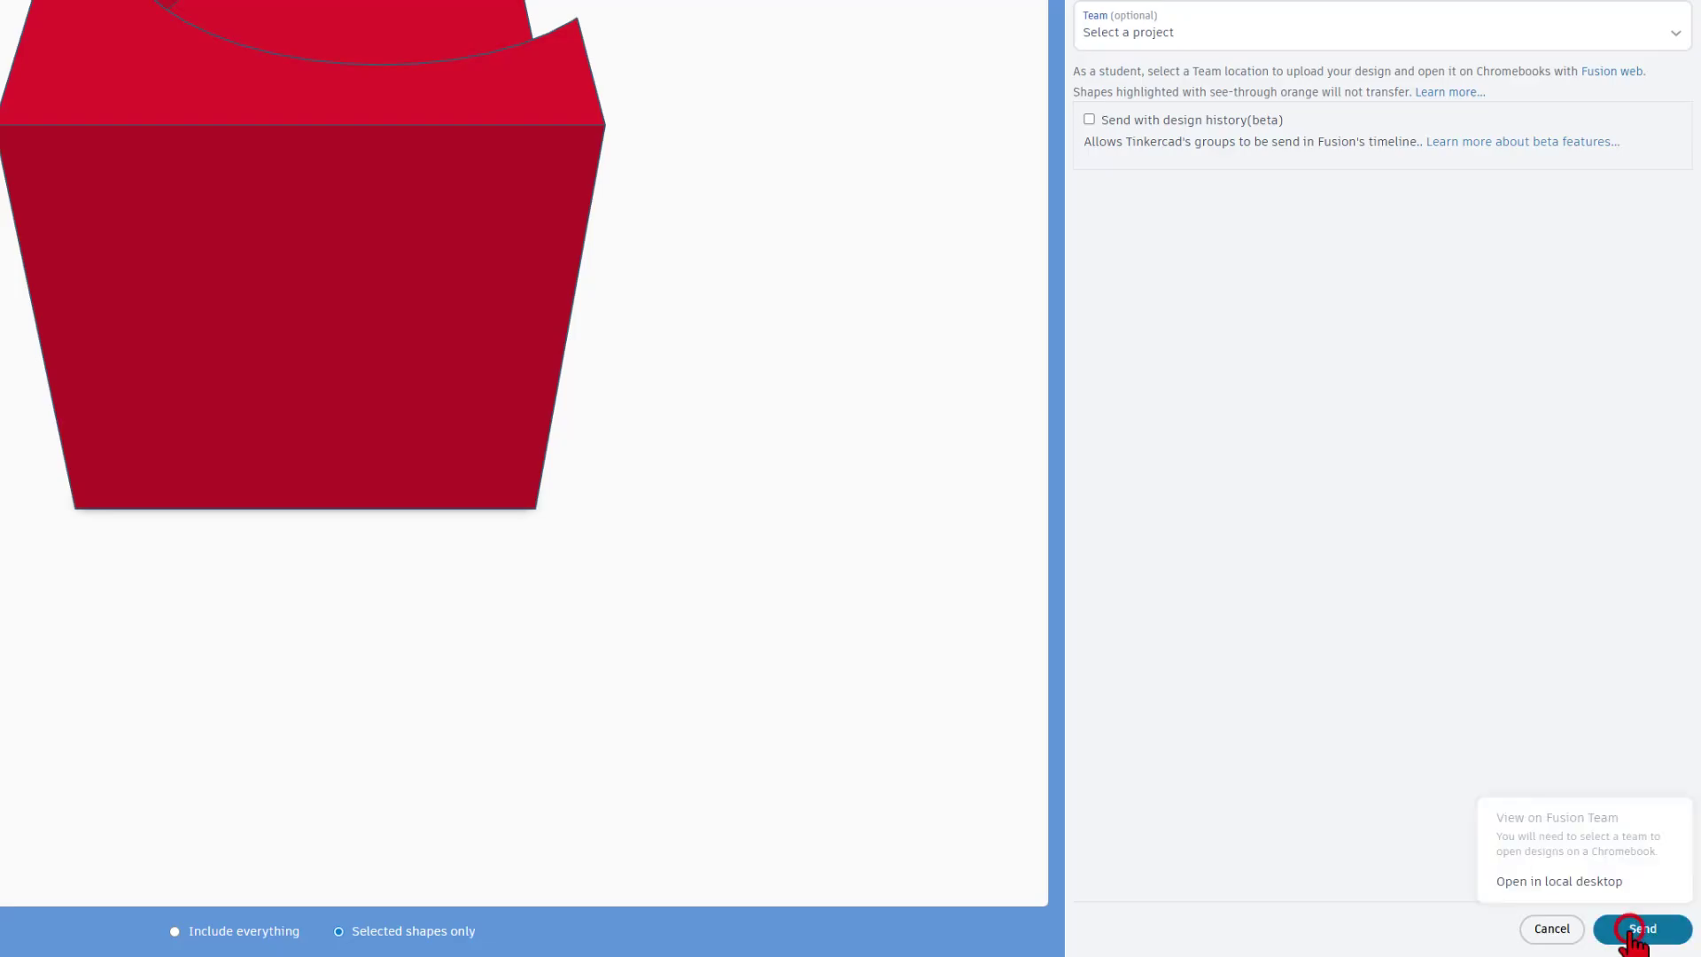
click(1566, 881)
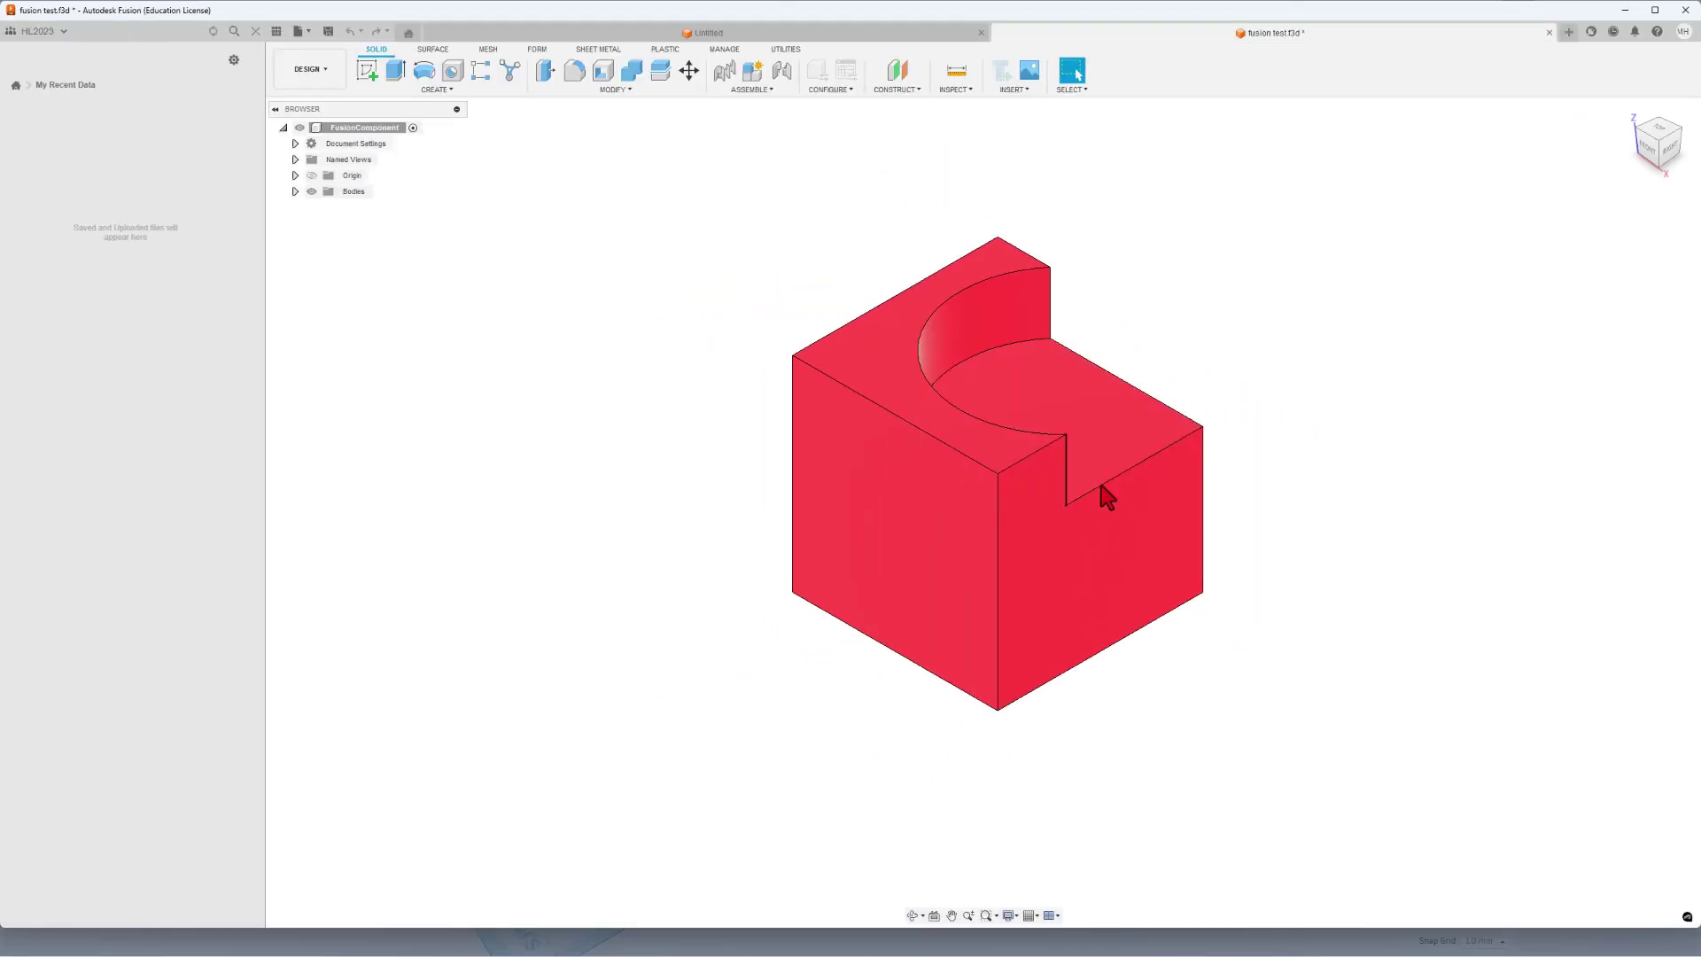
- Fillet the edges of the block's top face with radius 5
shift+middle_drag(1287, 619, 1244, 639)
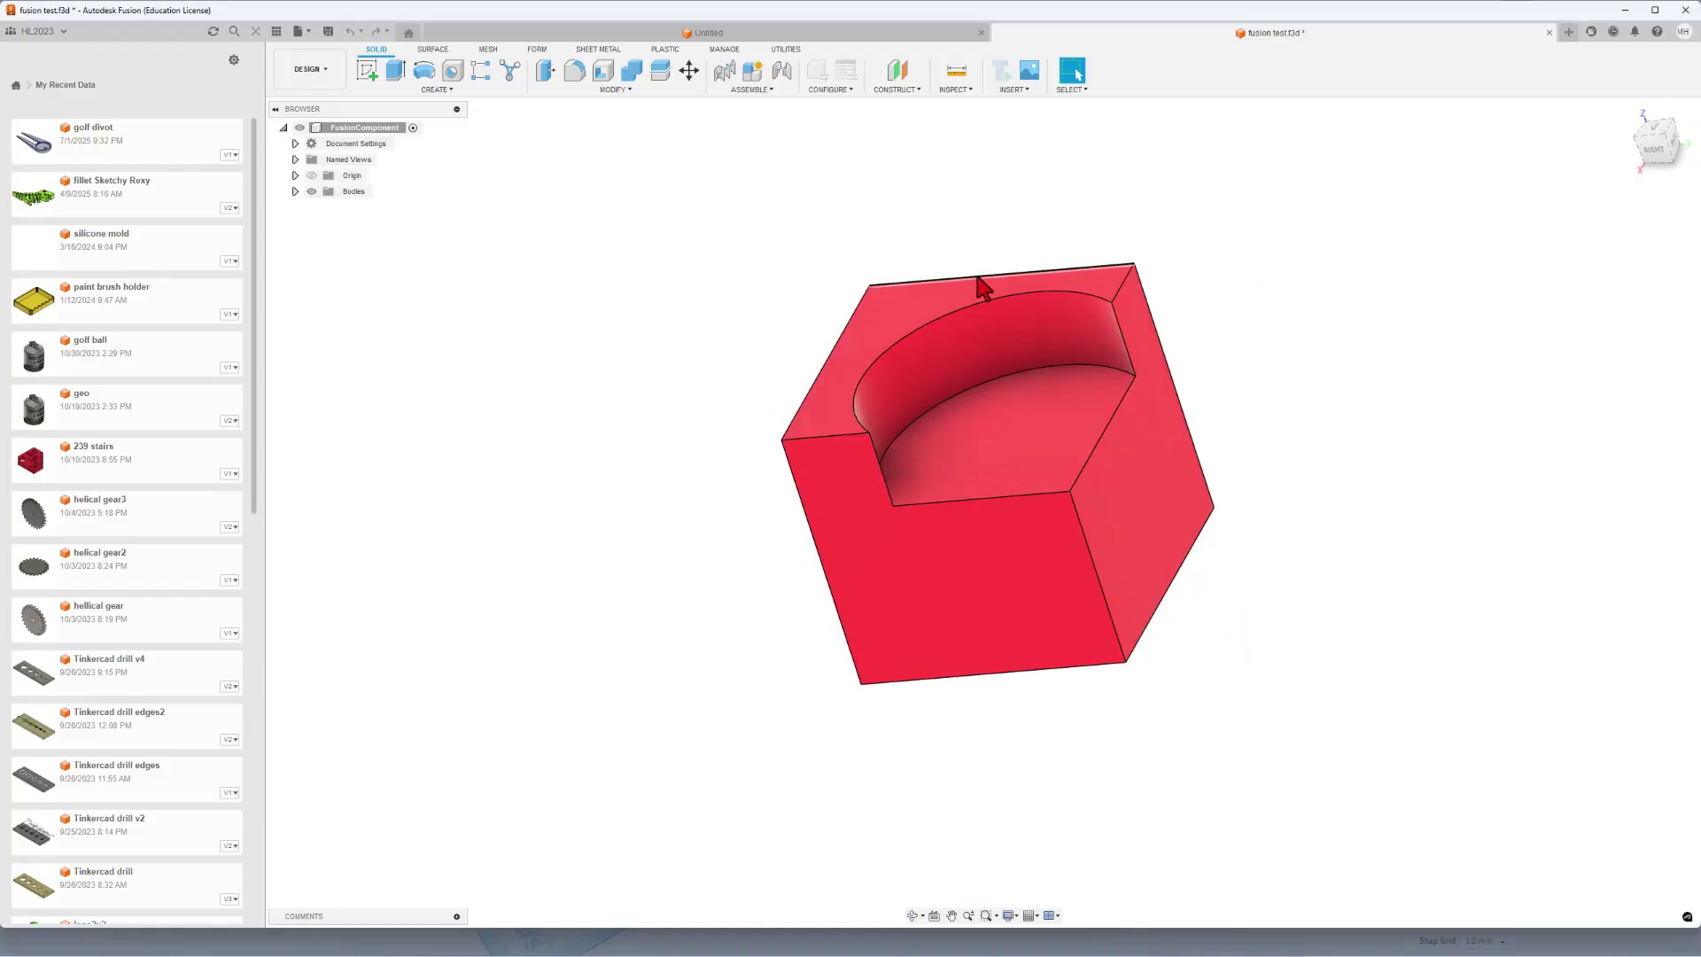
key(f)
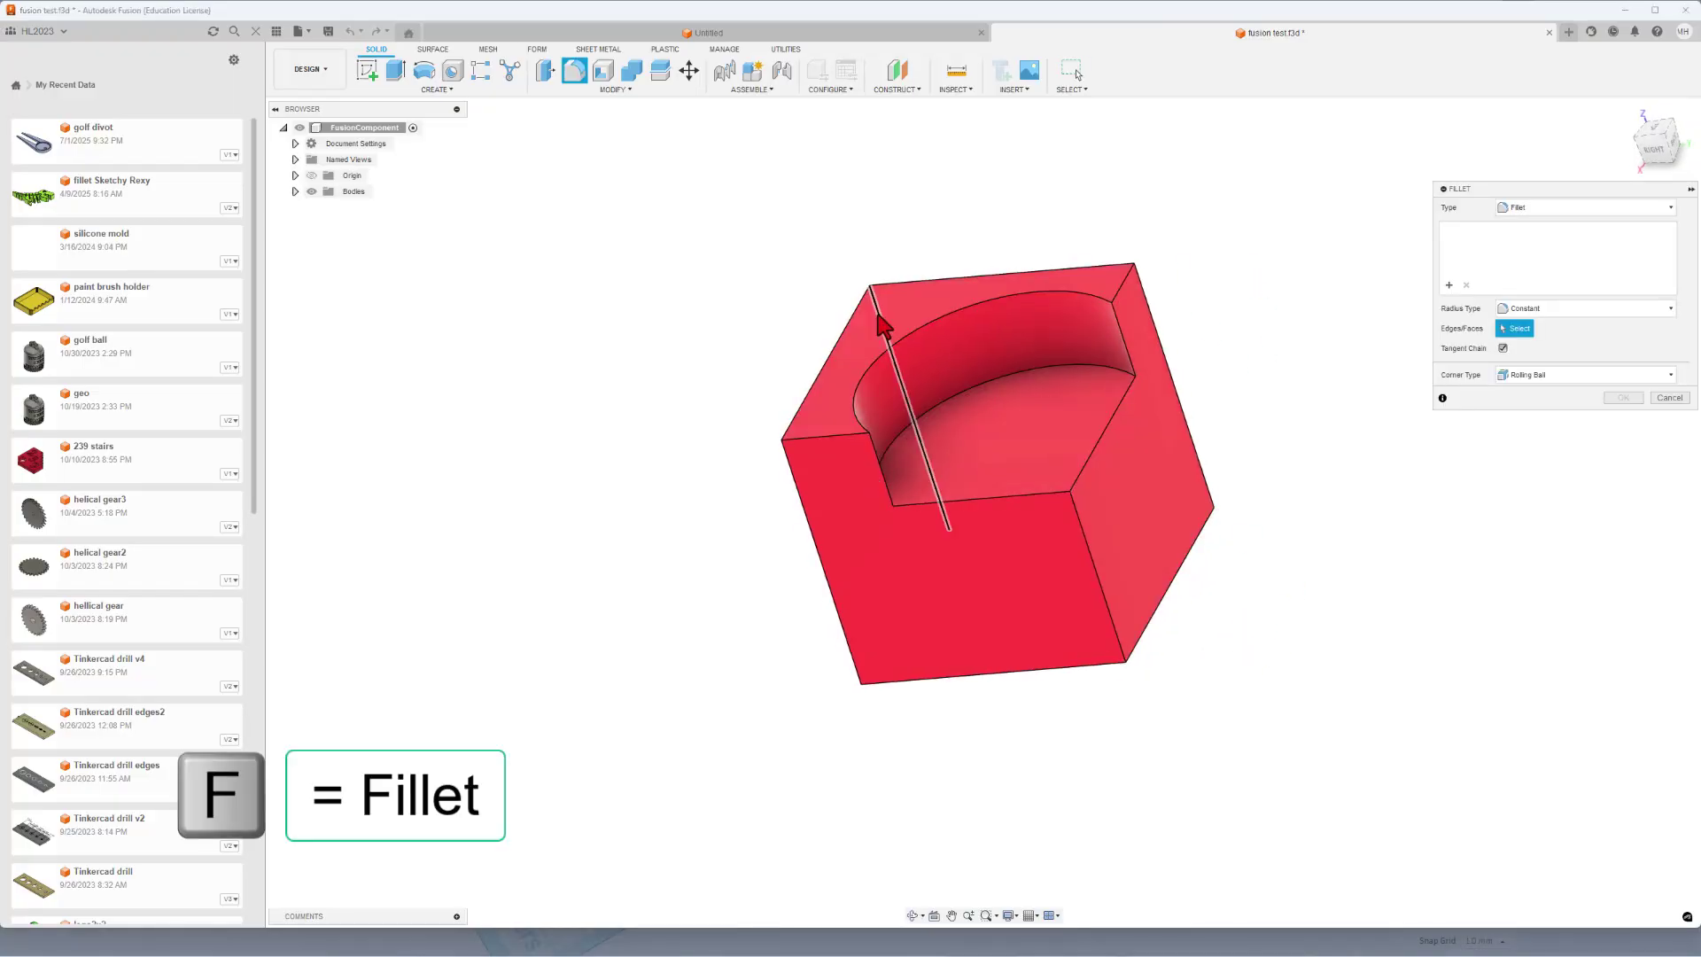
click(899, 310)
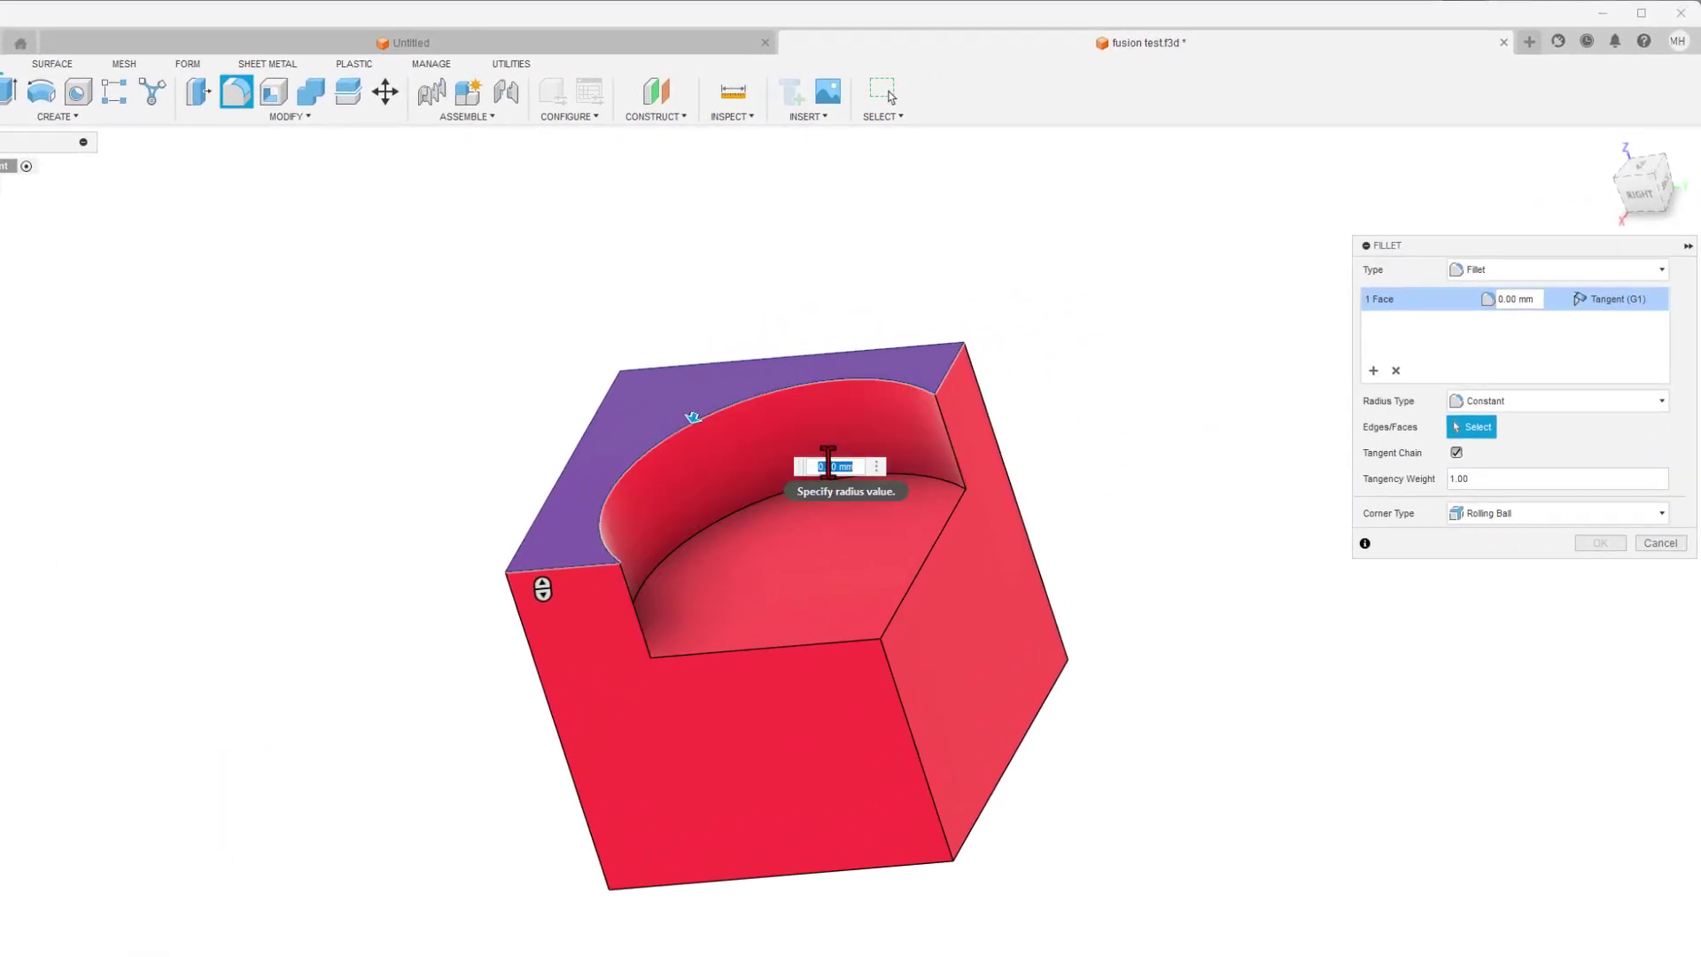
text(5)
key(Return)
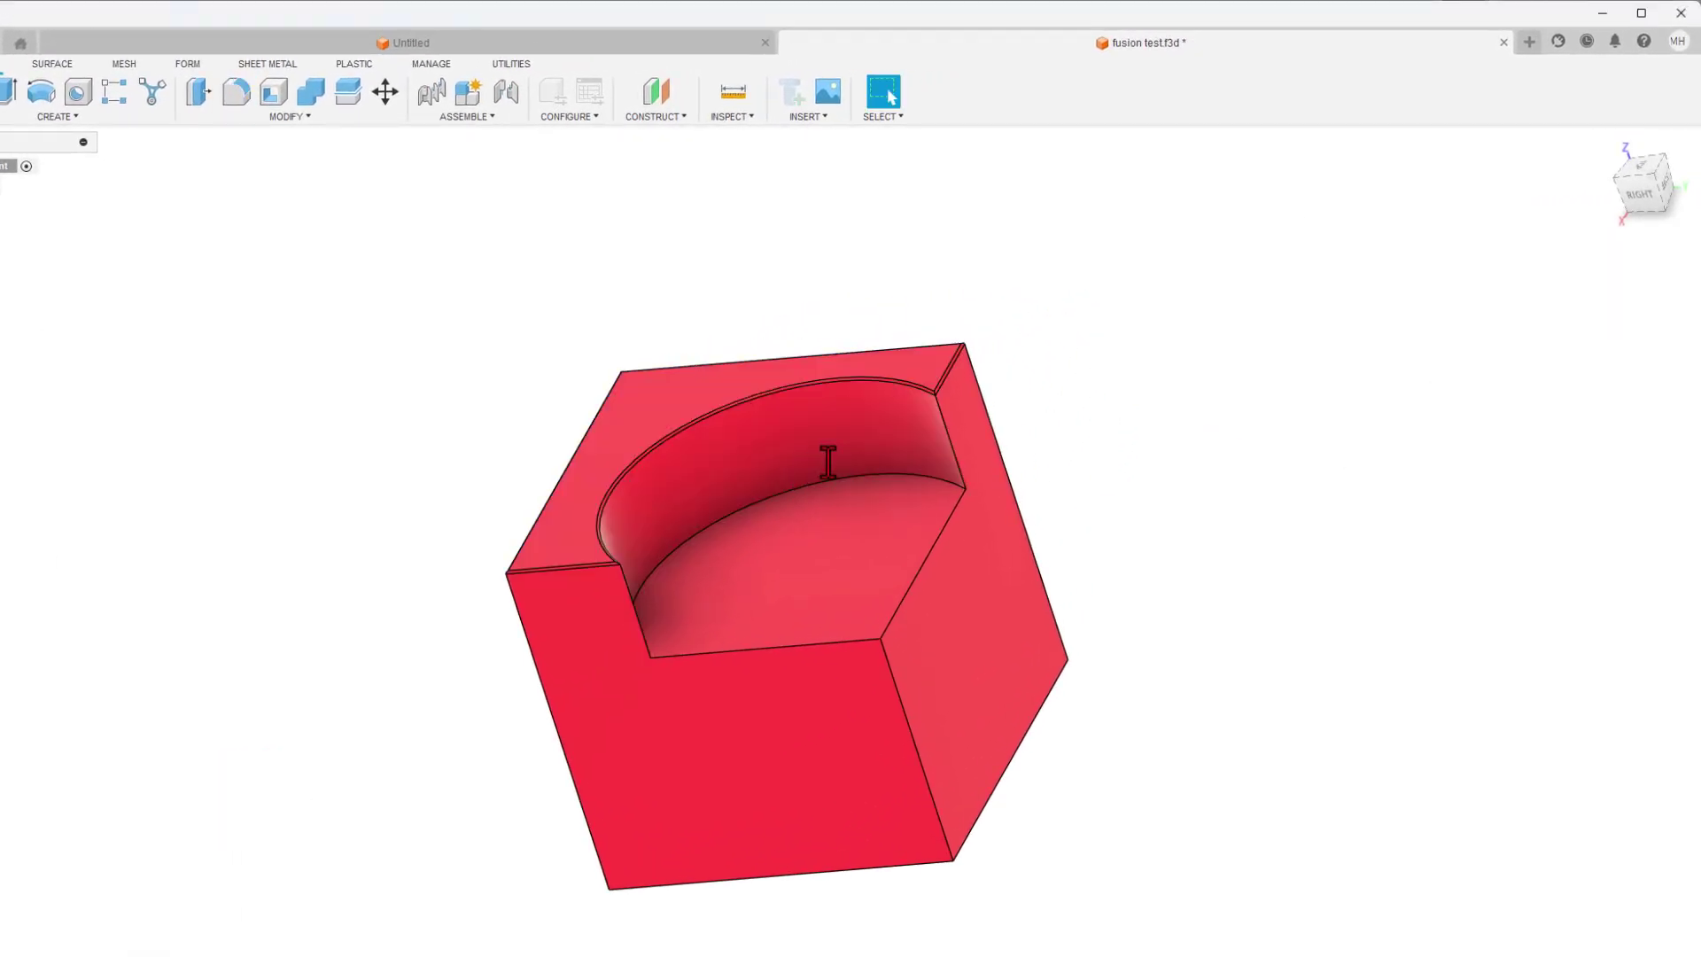
scroll(662, 493, up, 4)
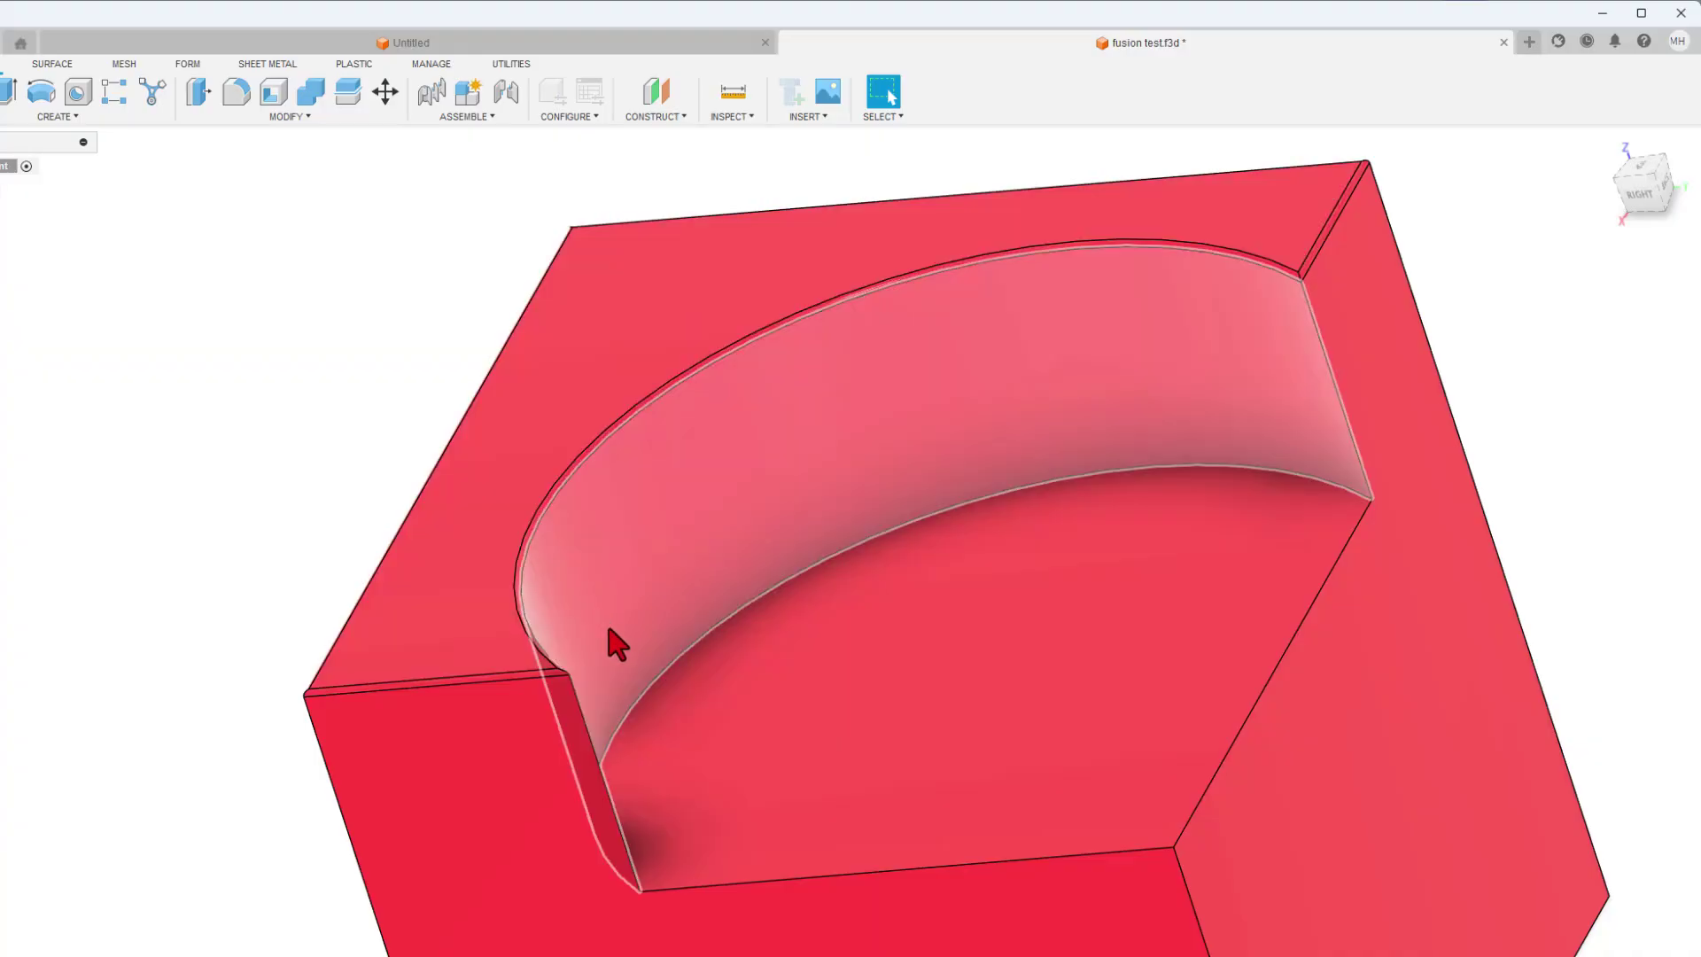
scroll(851, 860, down, 2)
- Fillet the notch's pocket floor edge, inspect it from another angle, then undo it
key(f)
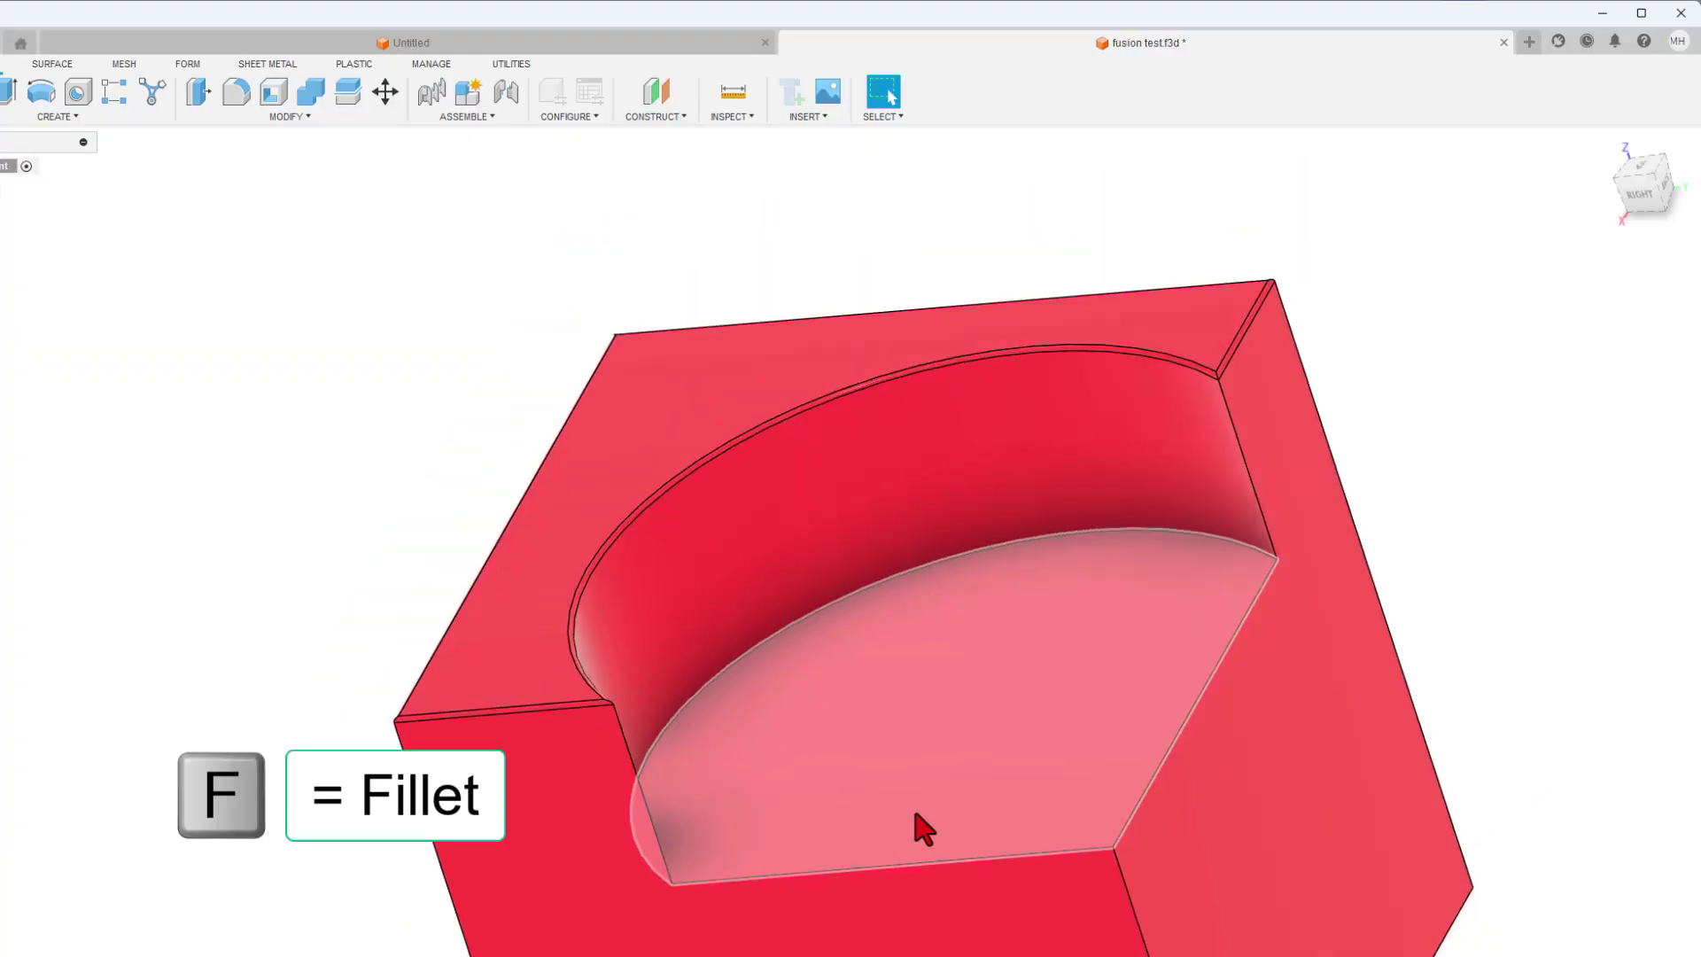
click(967, 749)
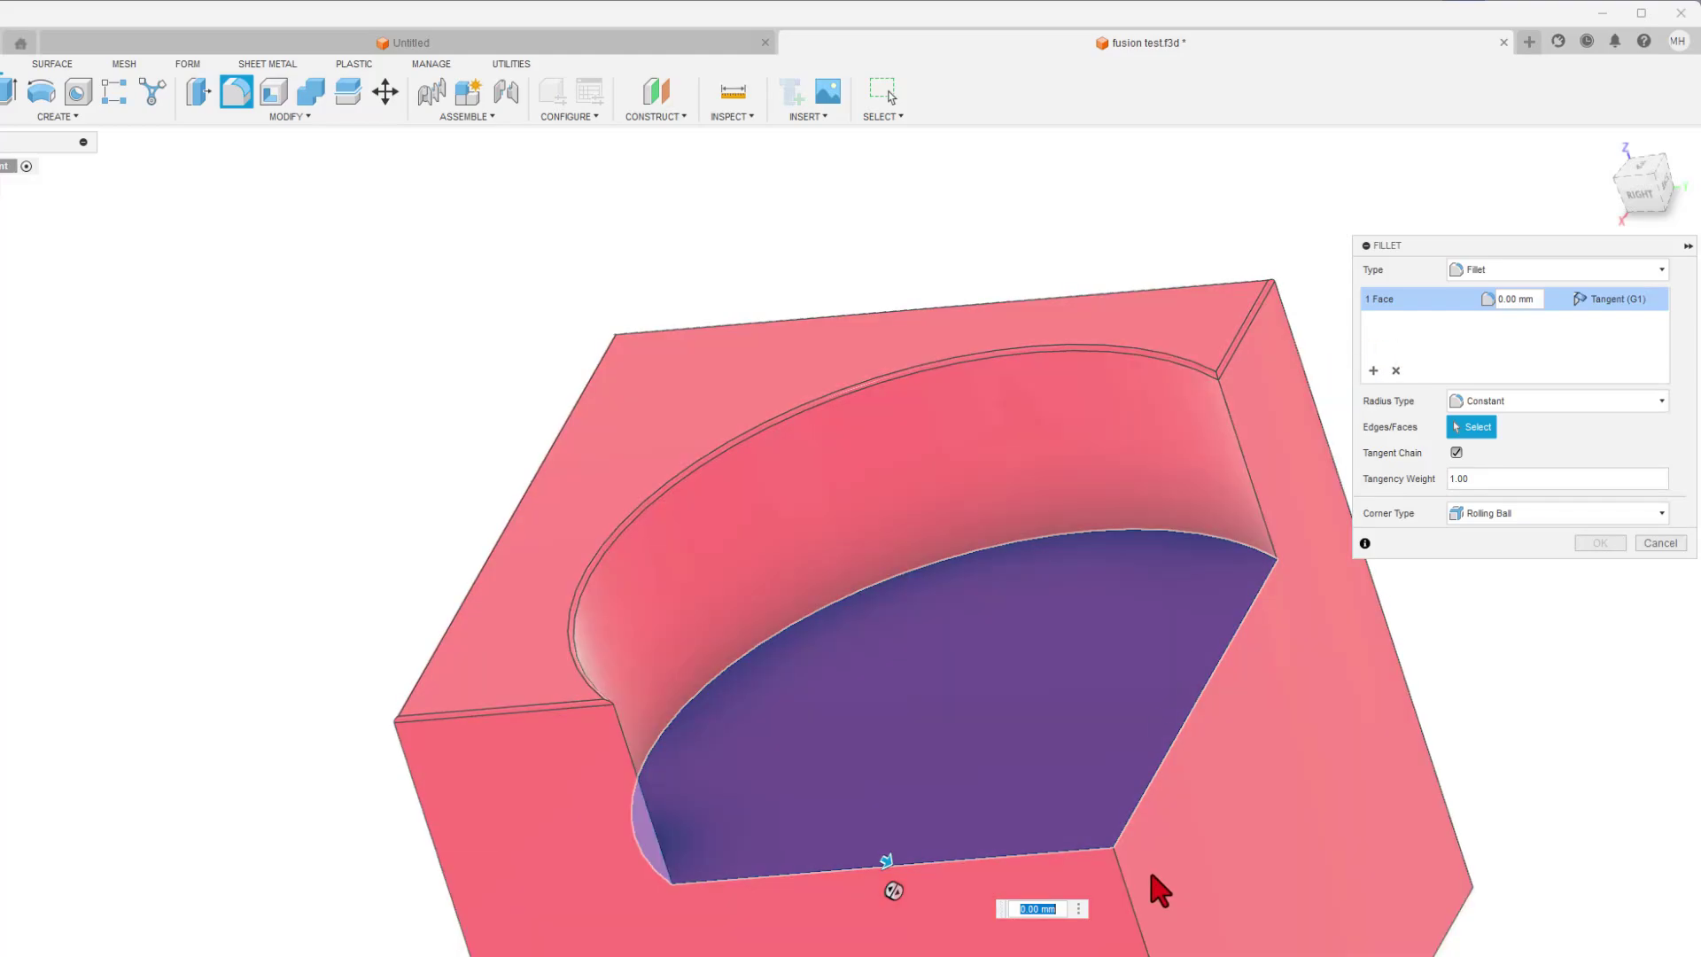
key(Return)
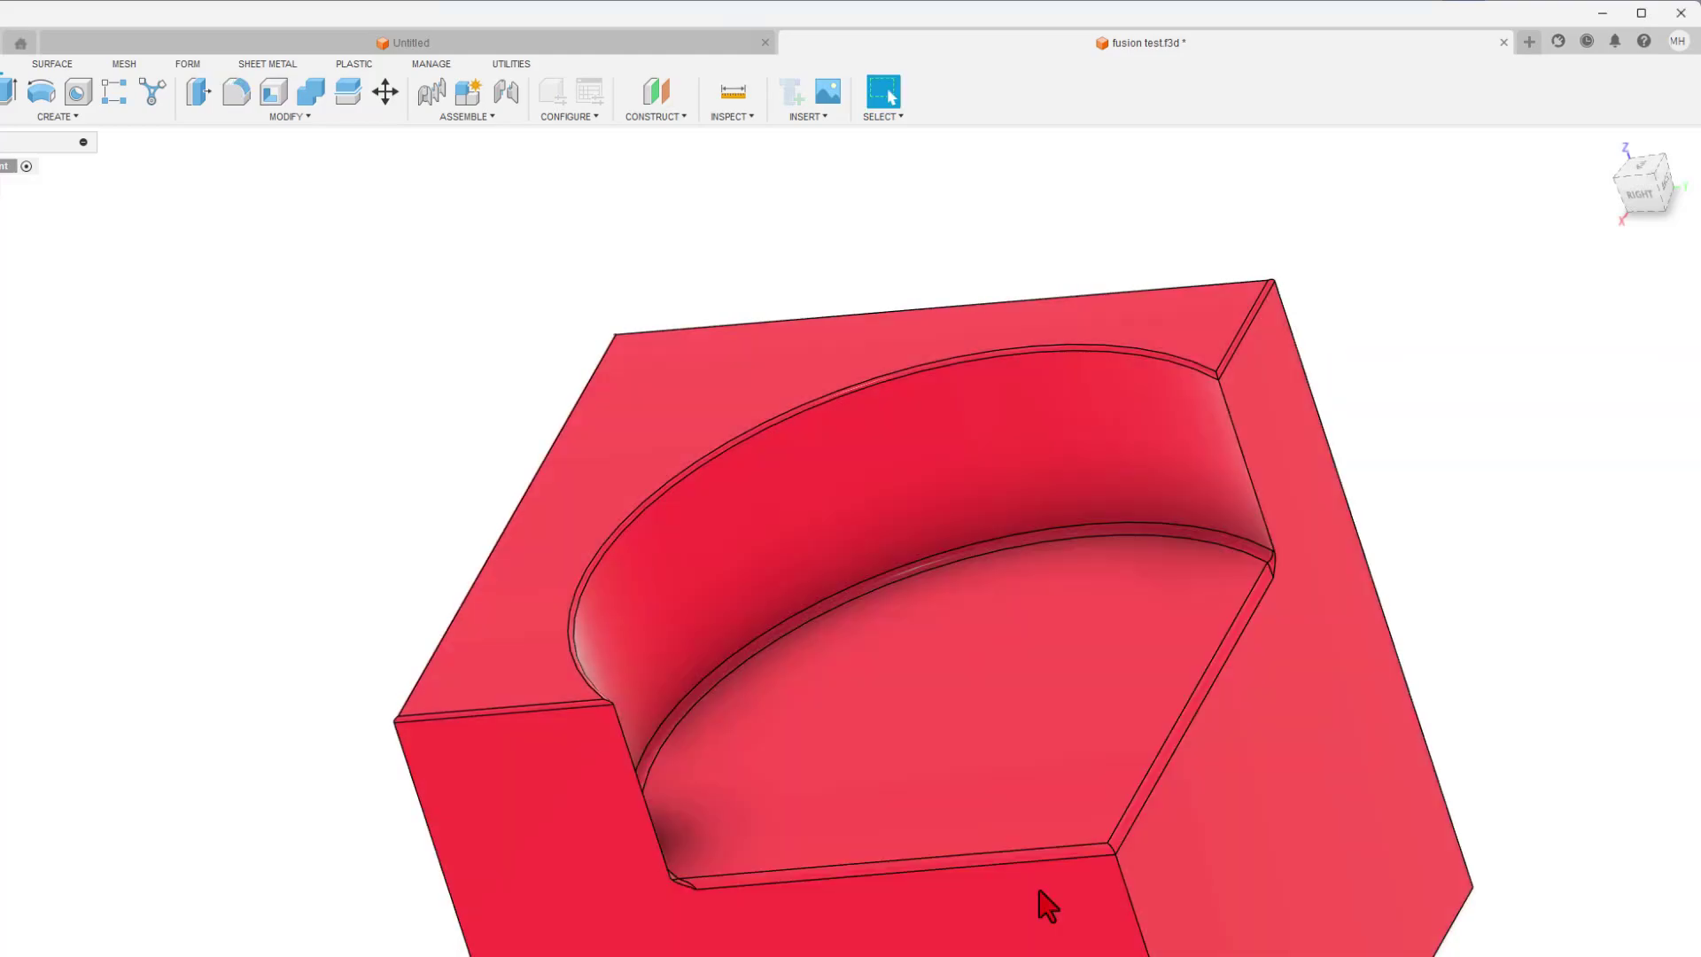
mouse_move(1400, 907)
shift+middle_down()
mouse_move(1431, 842)
mouse_move(1353, 853)
mouse_move(1387, 878)
shift+middle_up()
key(ctrl+z)
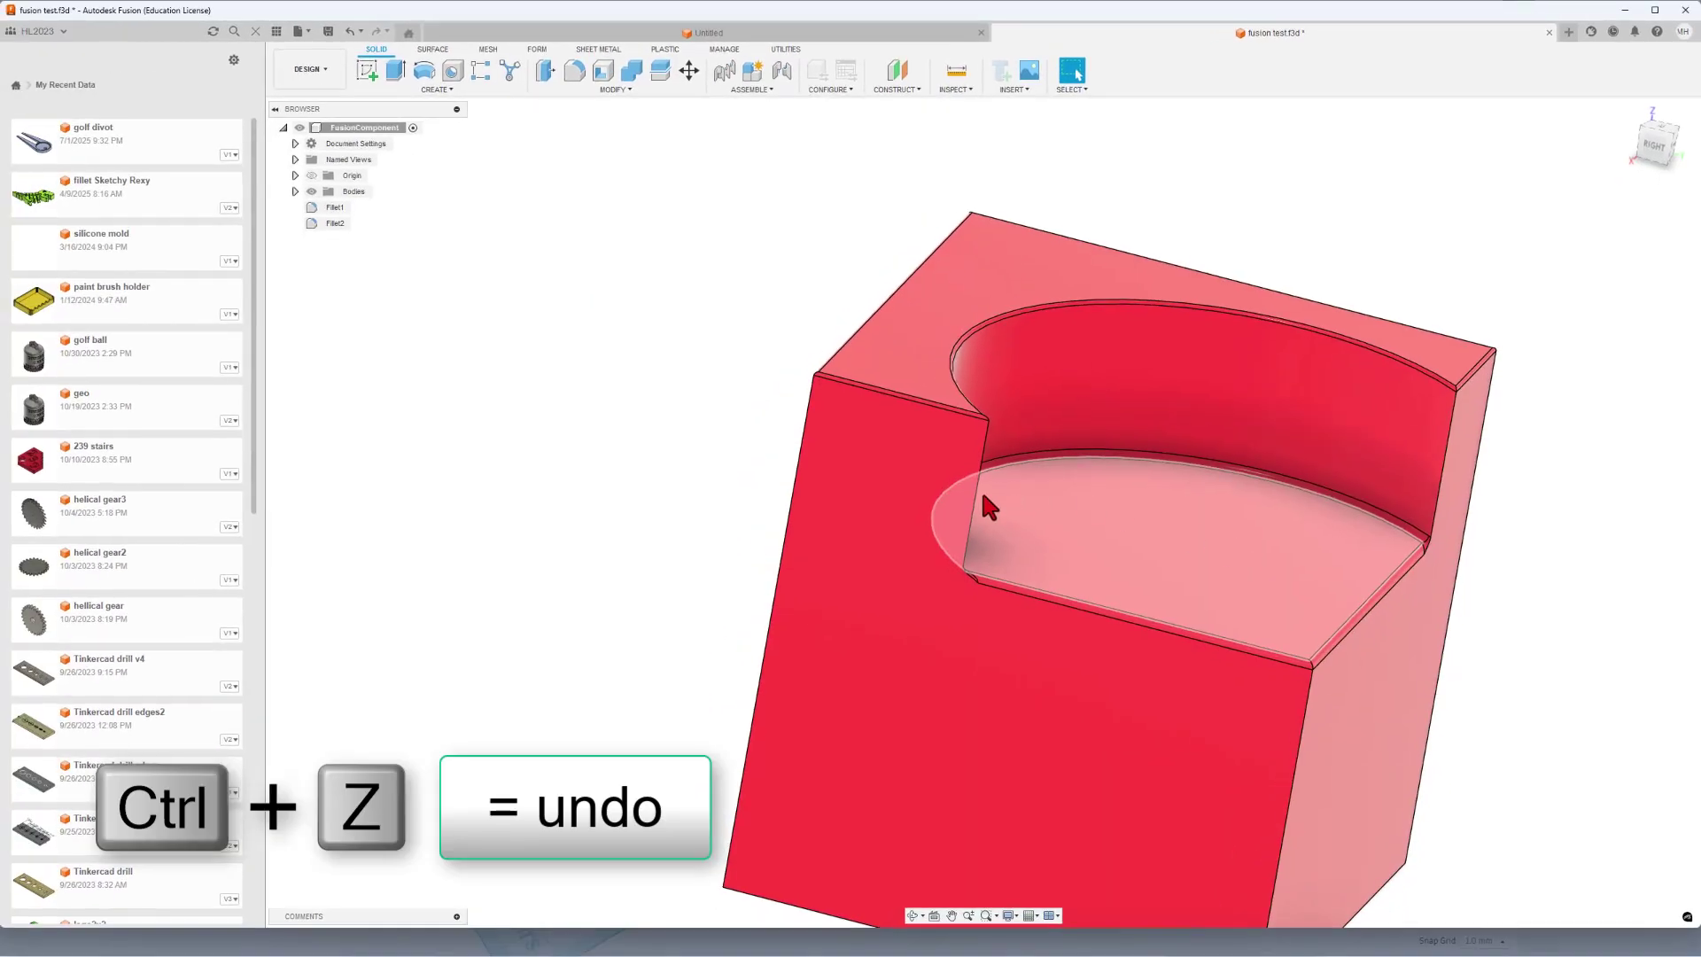
- Undo the remaining fillet and fillet every edge of the whole body at 1 mm
scroll(989, 507, down, 3)
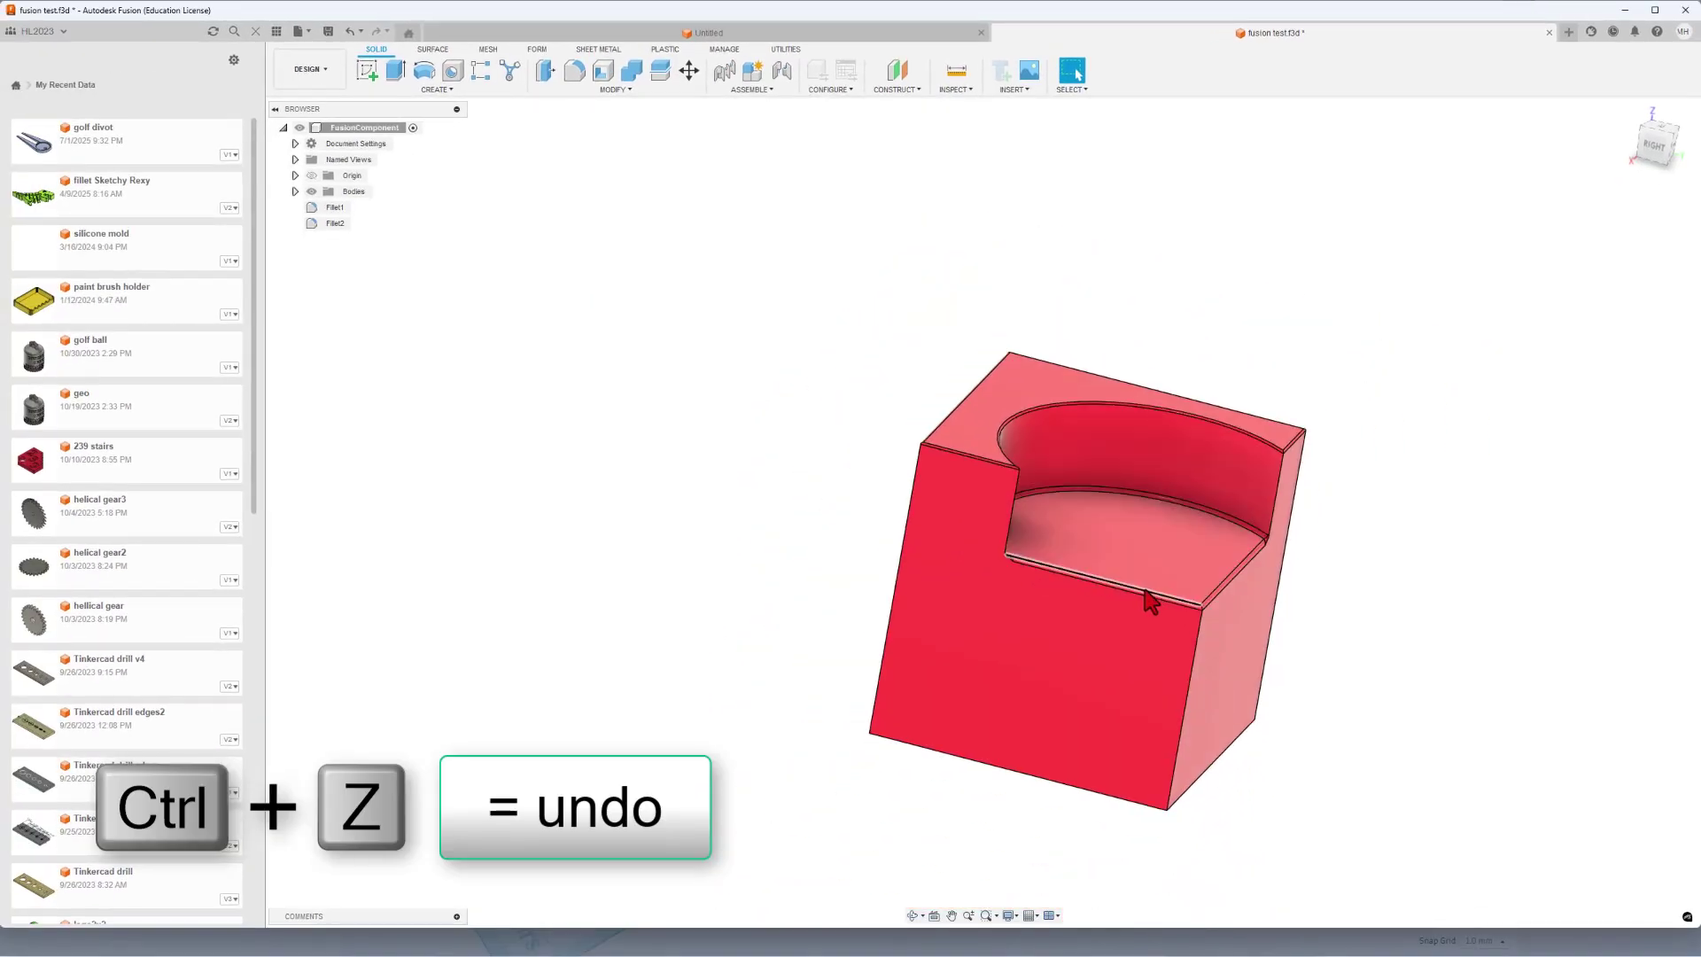
key(ctrl+z)
key(ctrl+z)
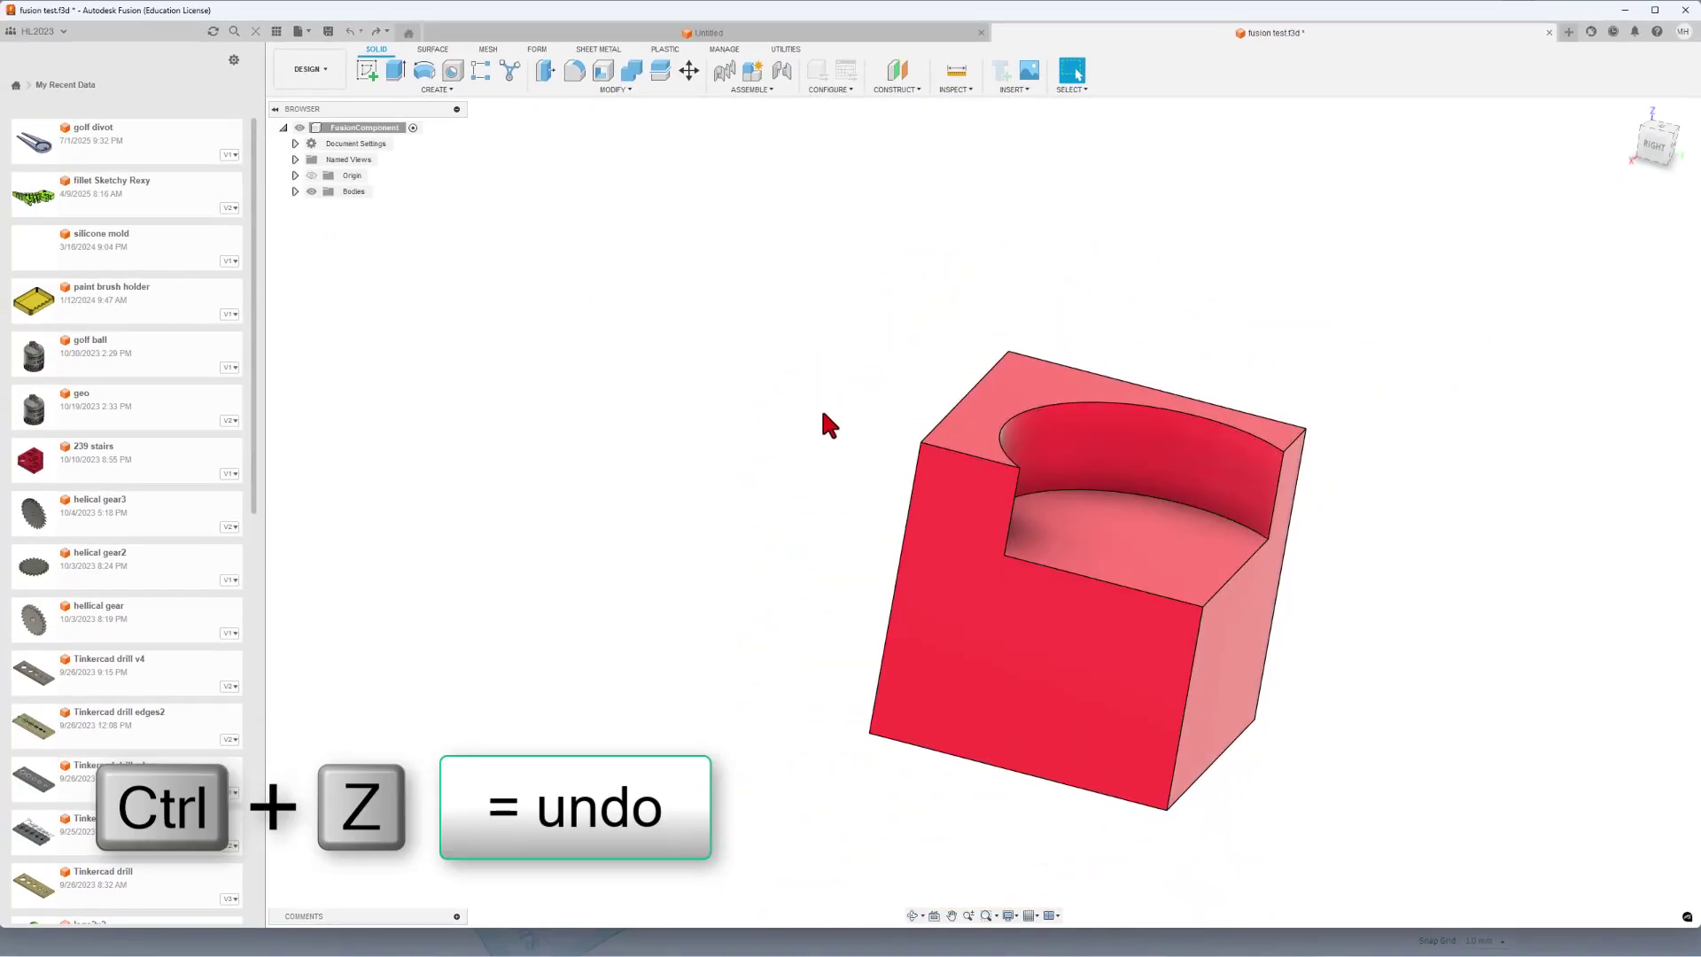
drag(608, 201, 1434, 895)
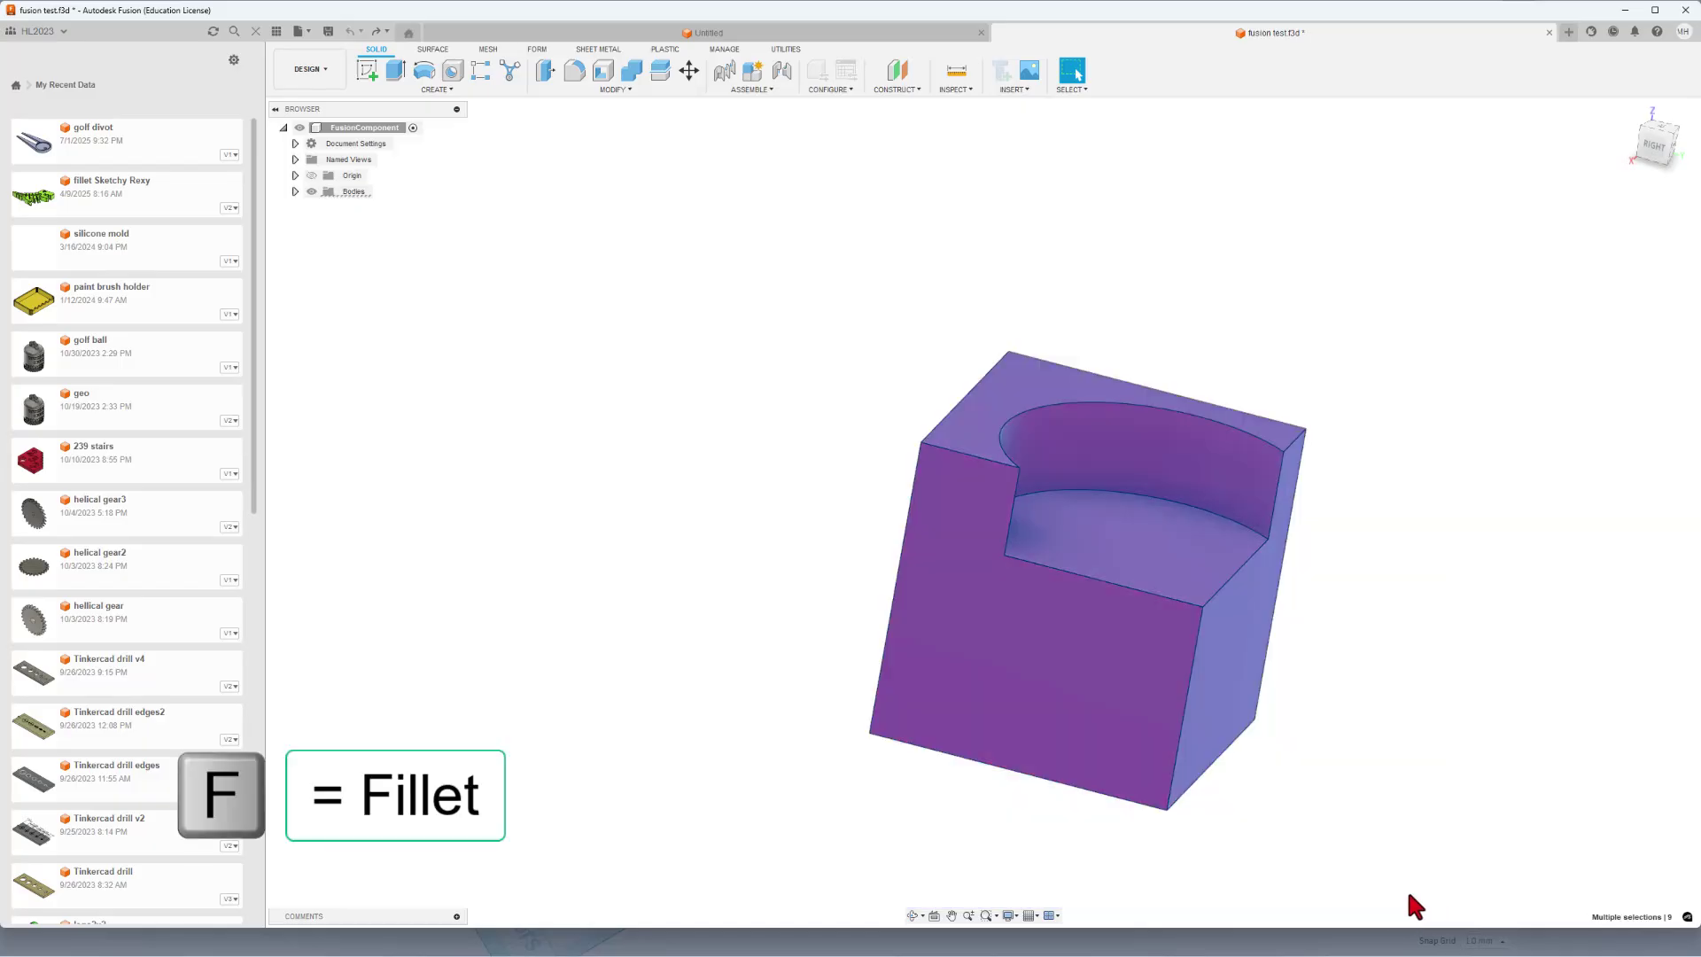
key(f)
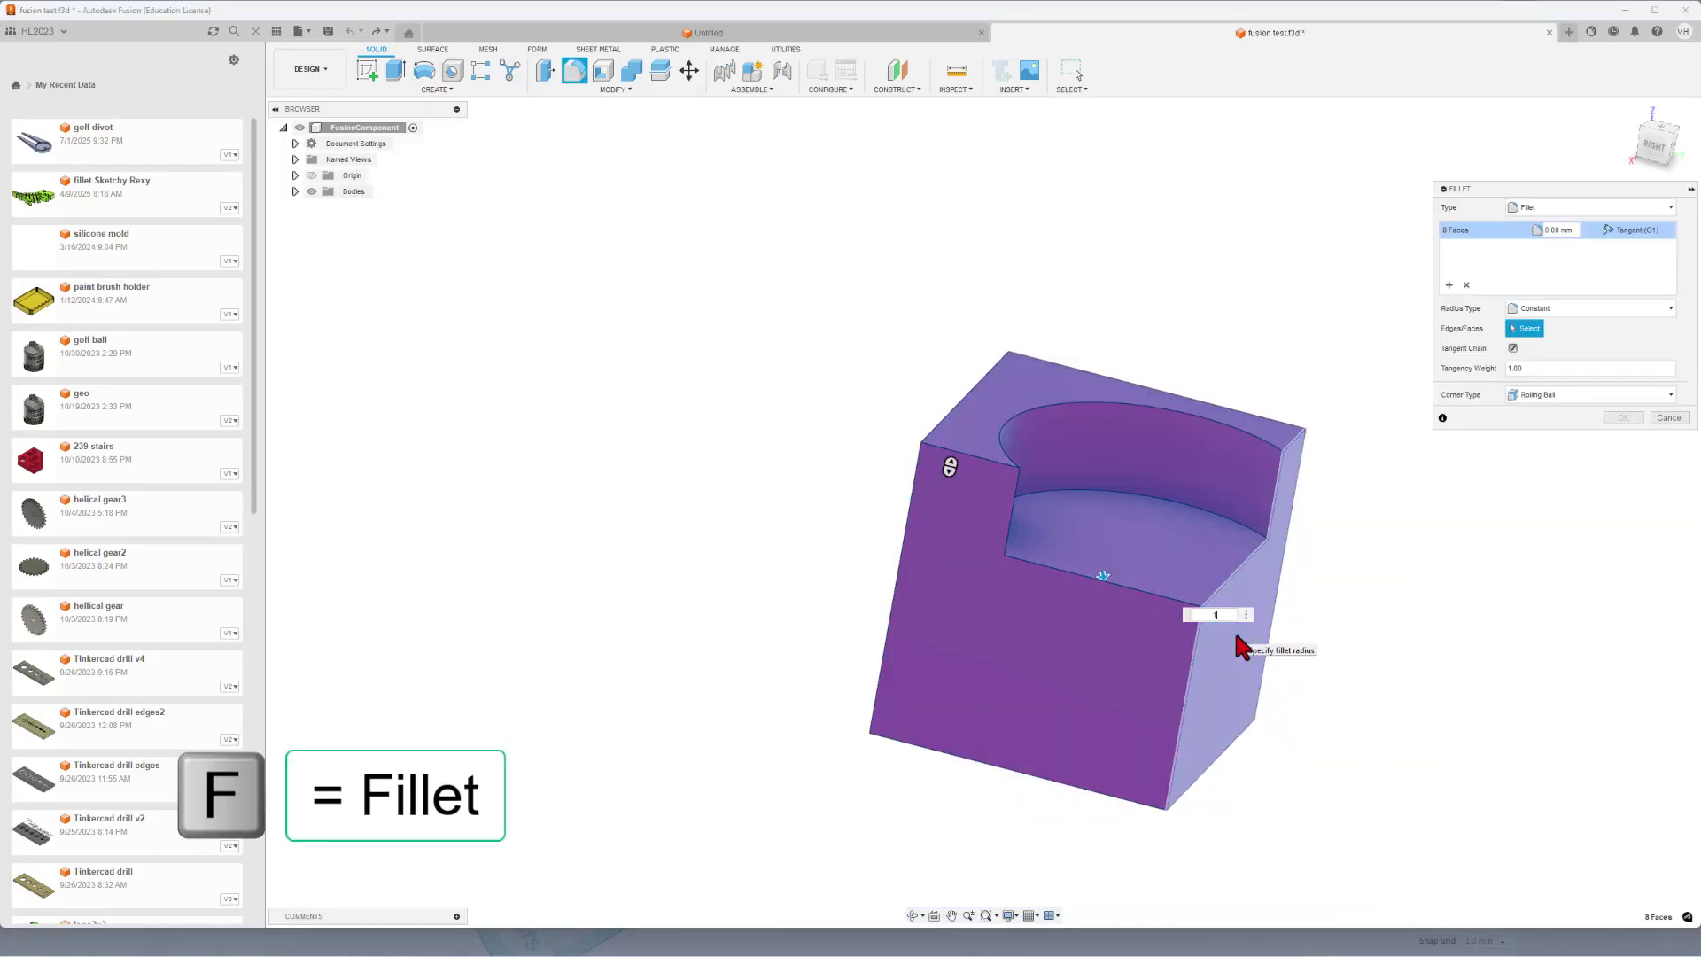
text(1)
key(Return)
shift+middle_drag(1440, 734, 986, 563)
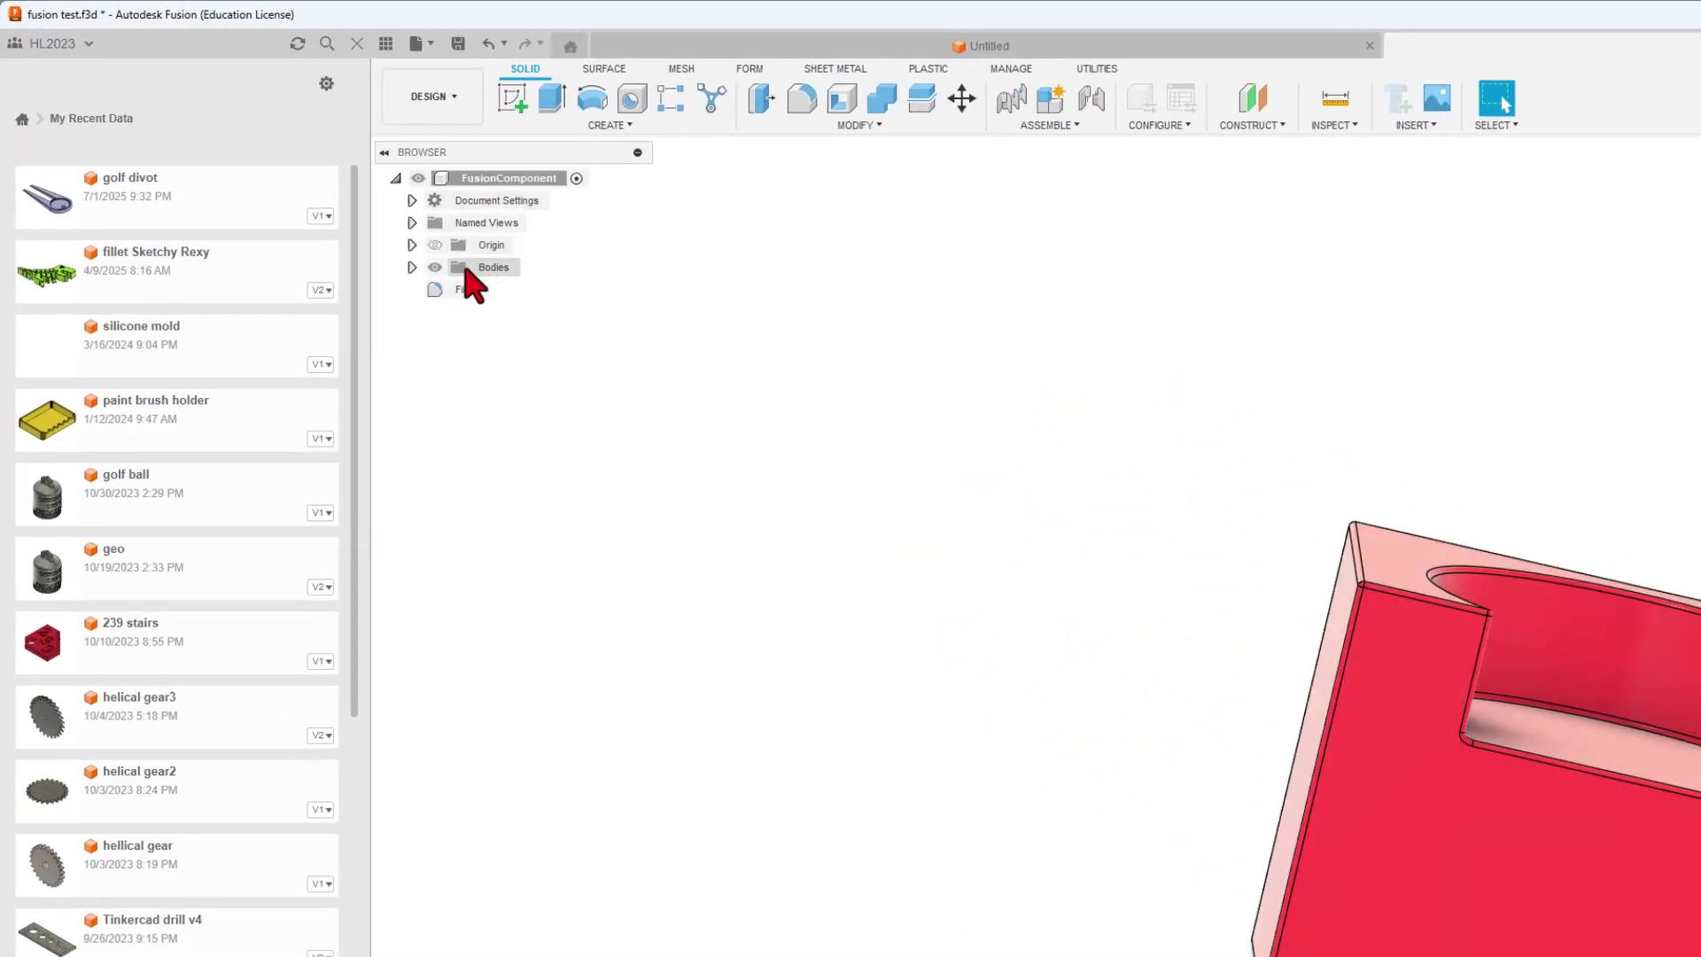
- Save Body1 as a binary STL mesh named 'tink test'
click(412, 266)
right_click(508, 291)
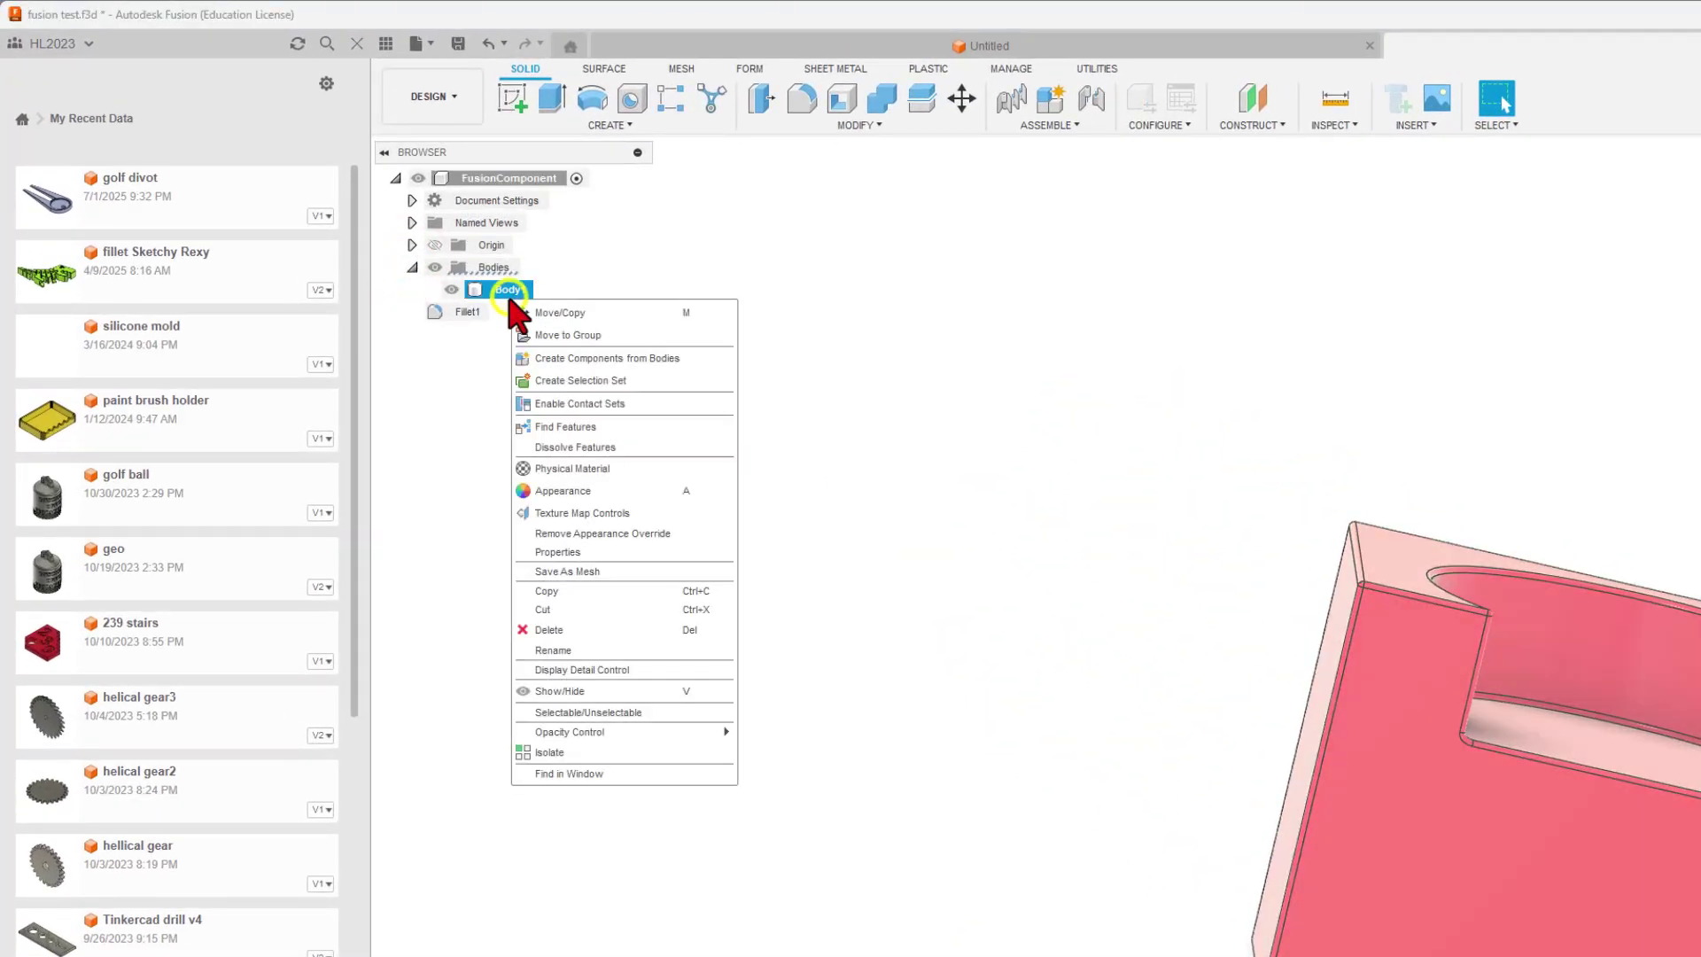
click(600, 574)
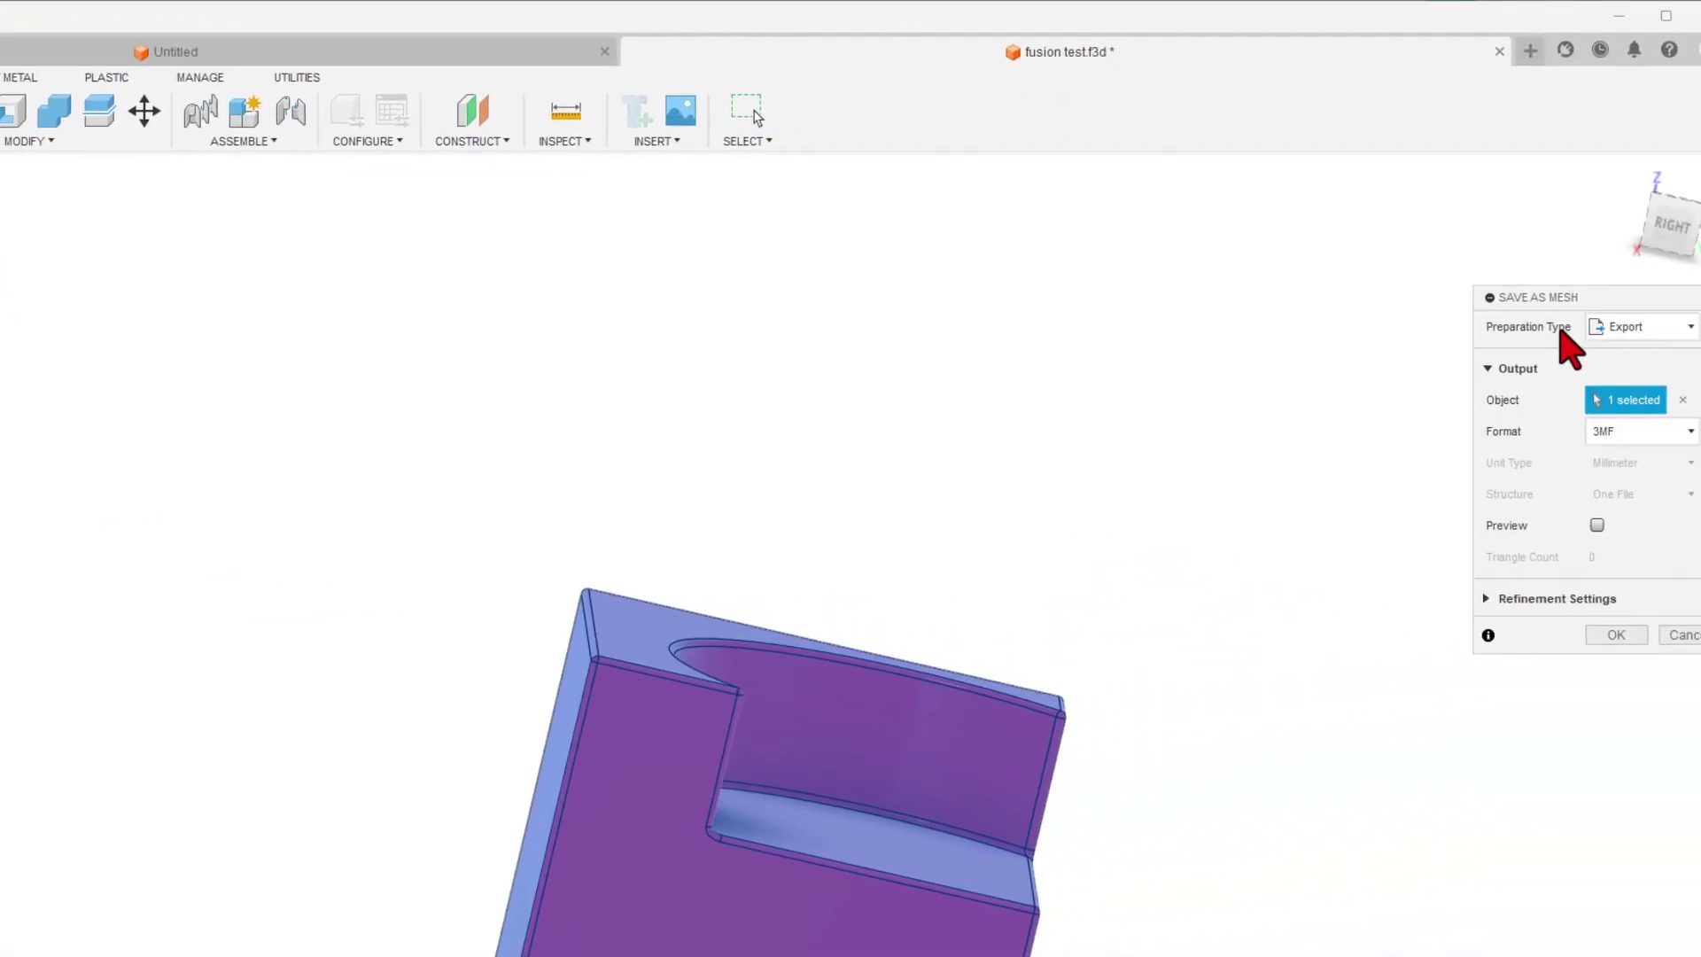
click(1579, 442)
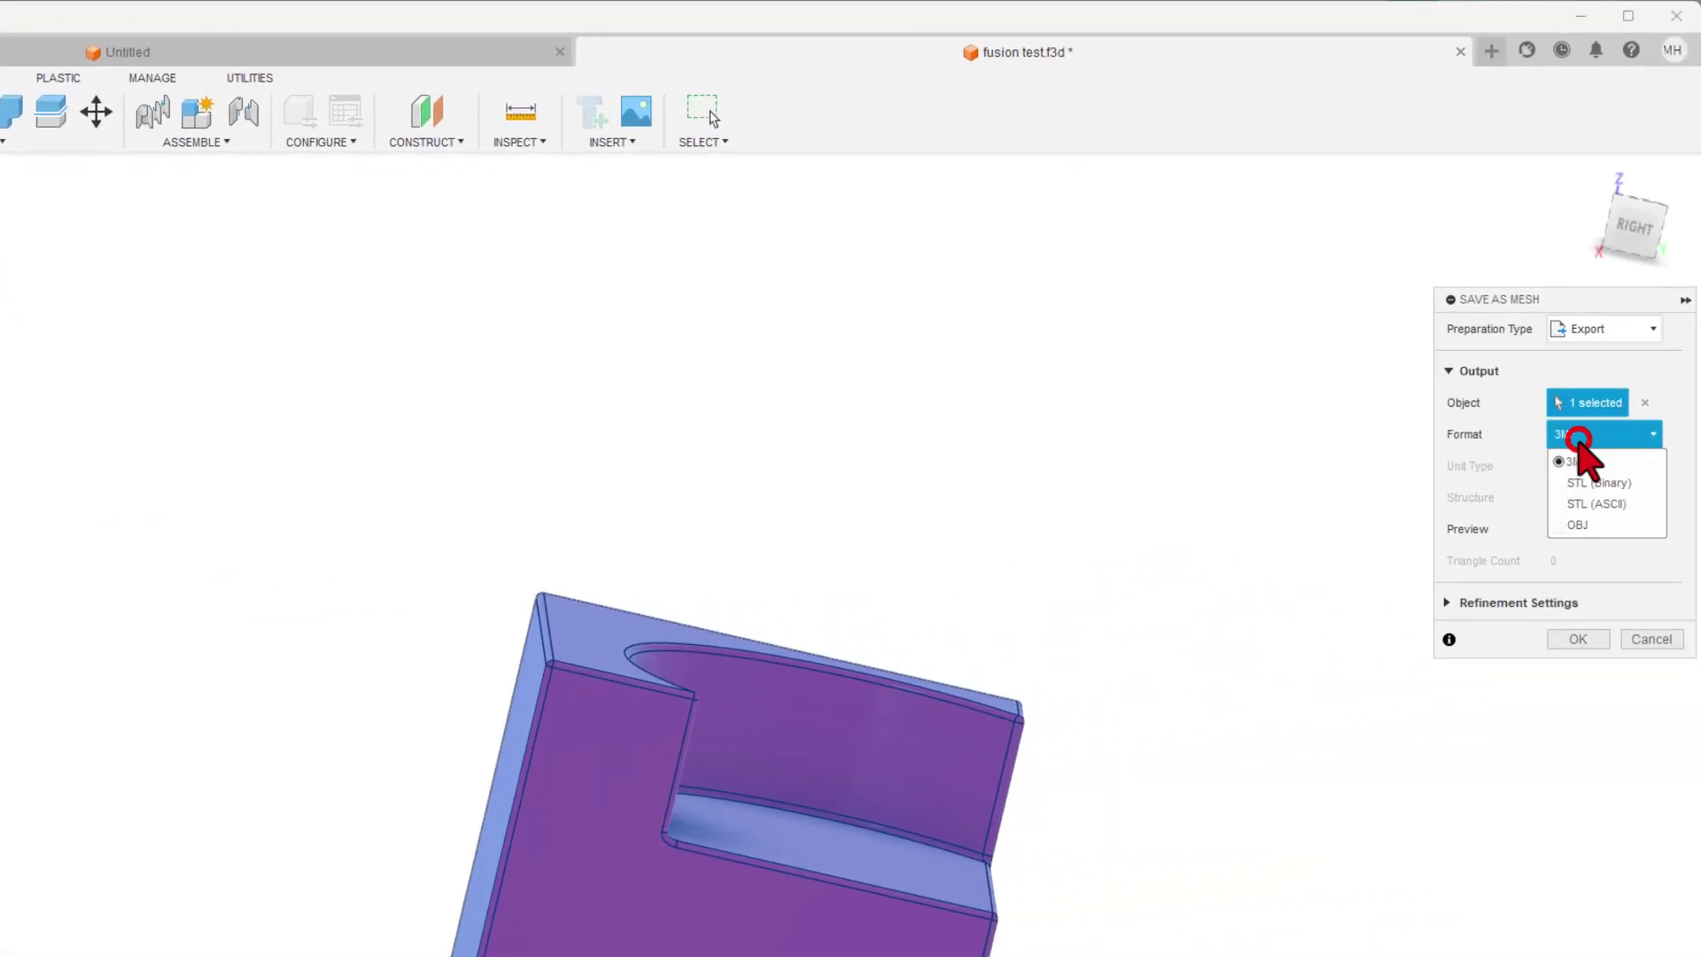
click(1589, 487)
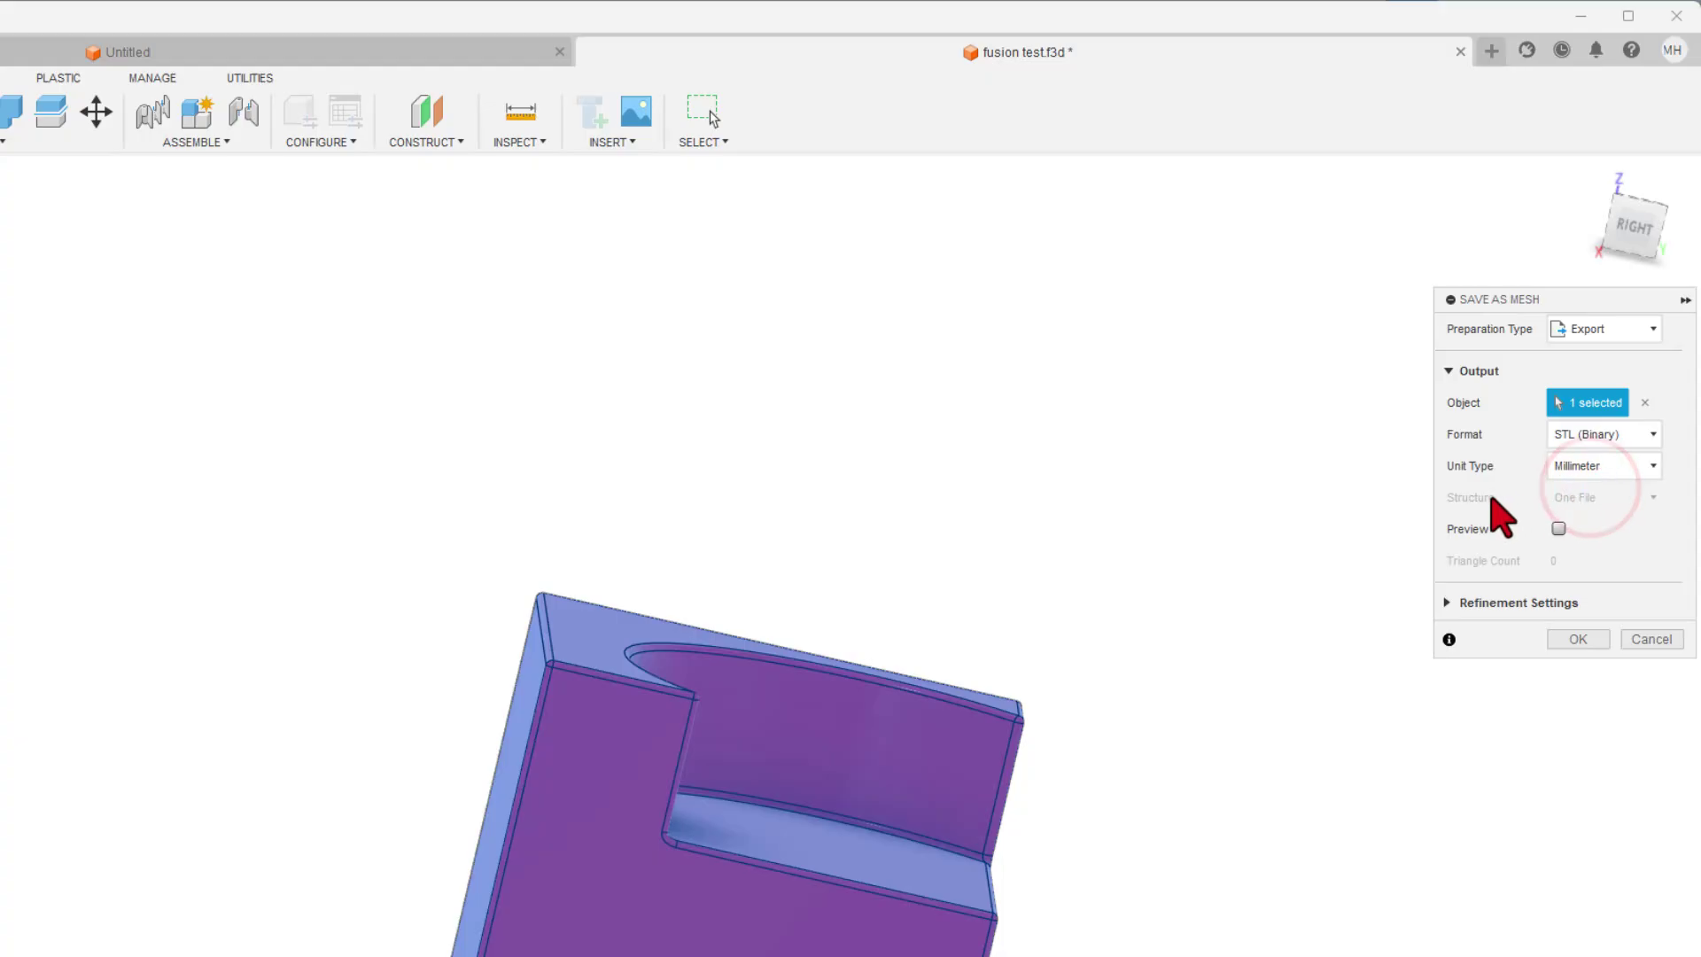
click(1577, 639)
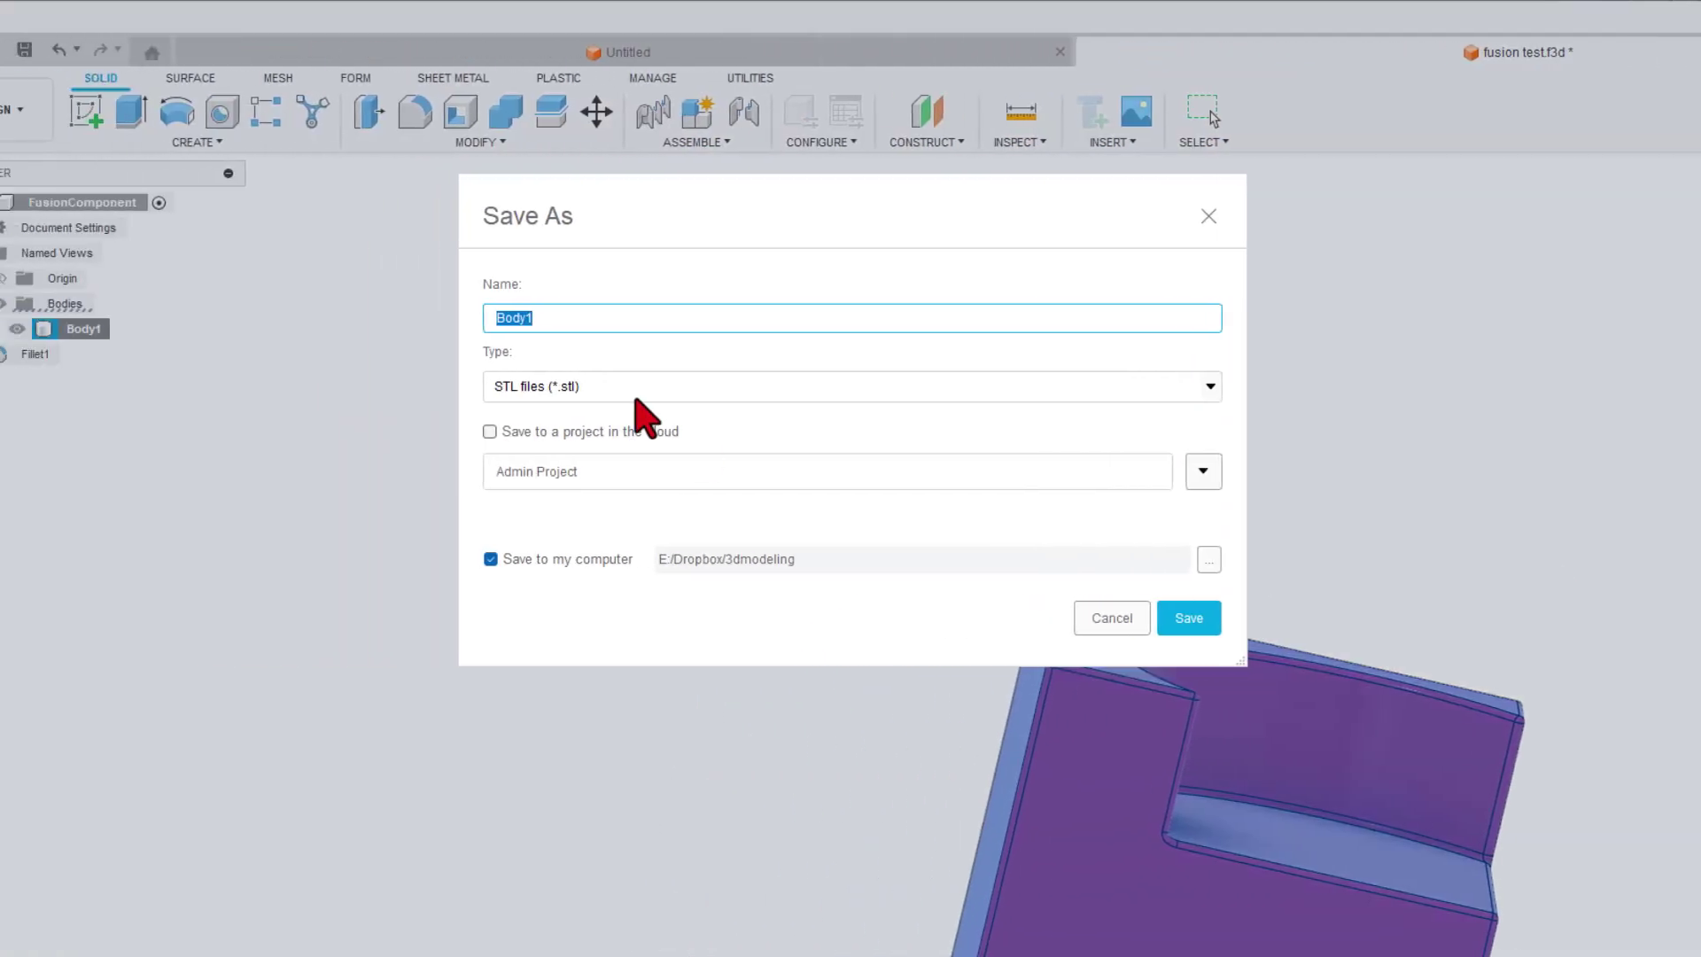
text(tink test)
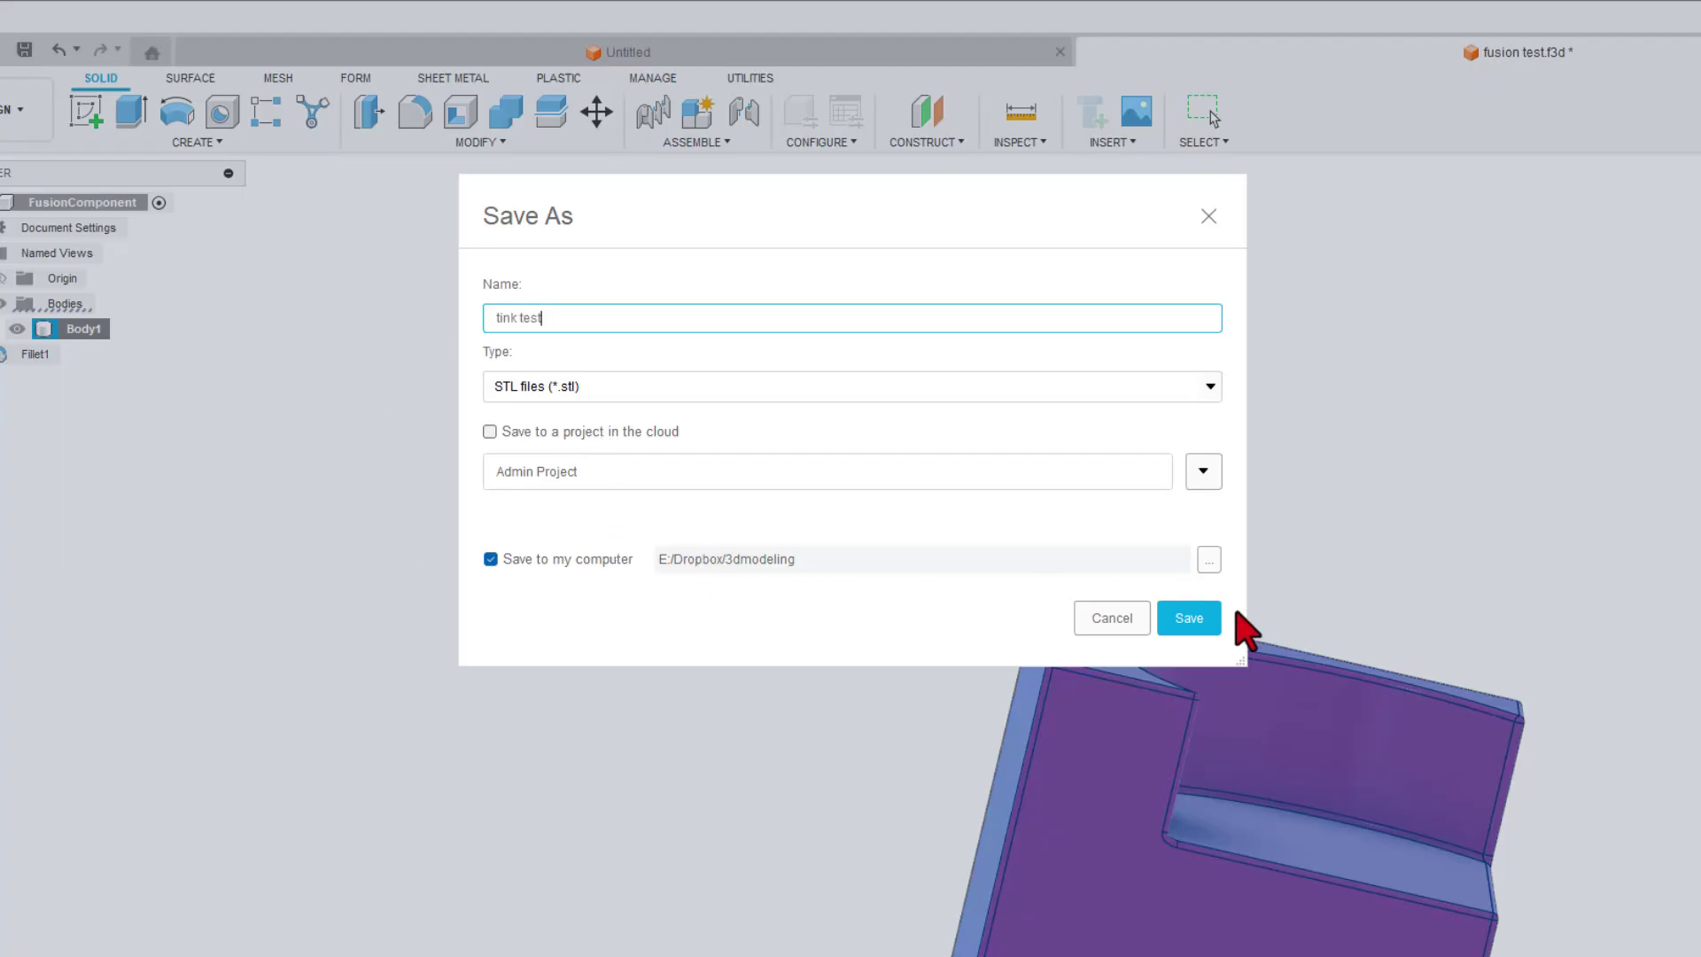
click(1188, 618)
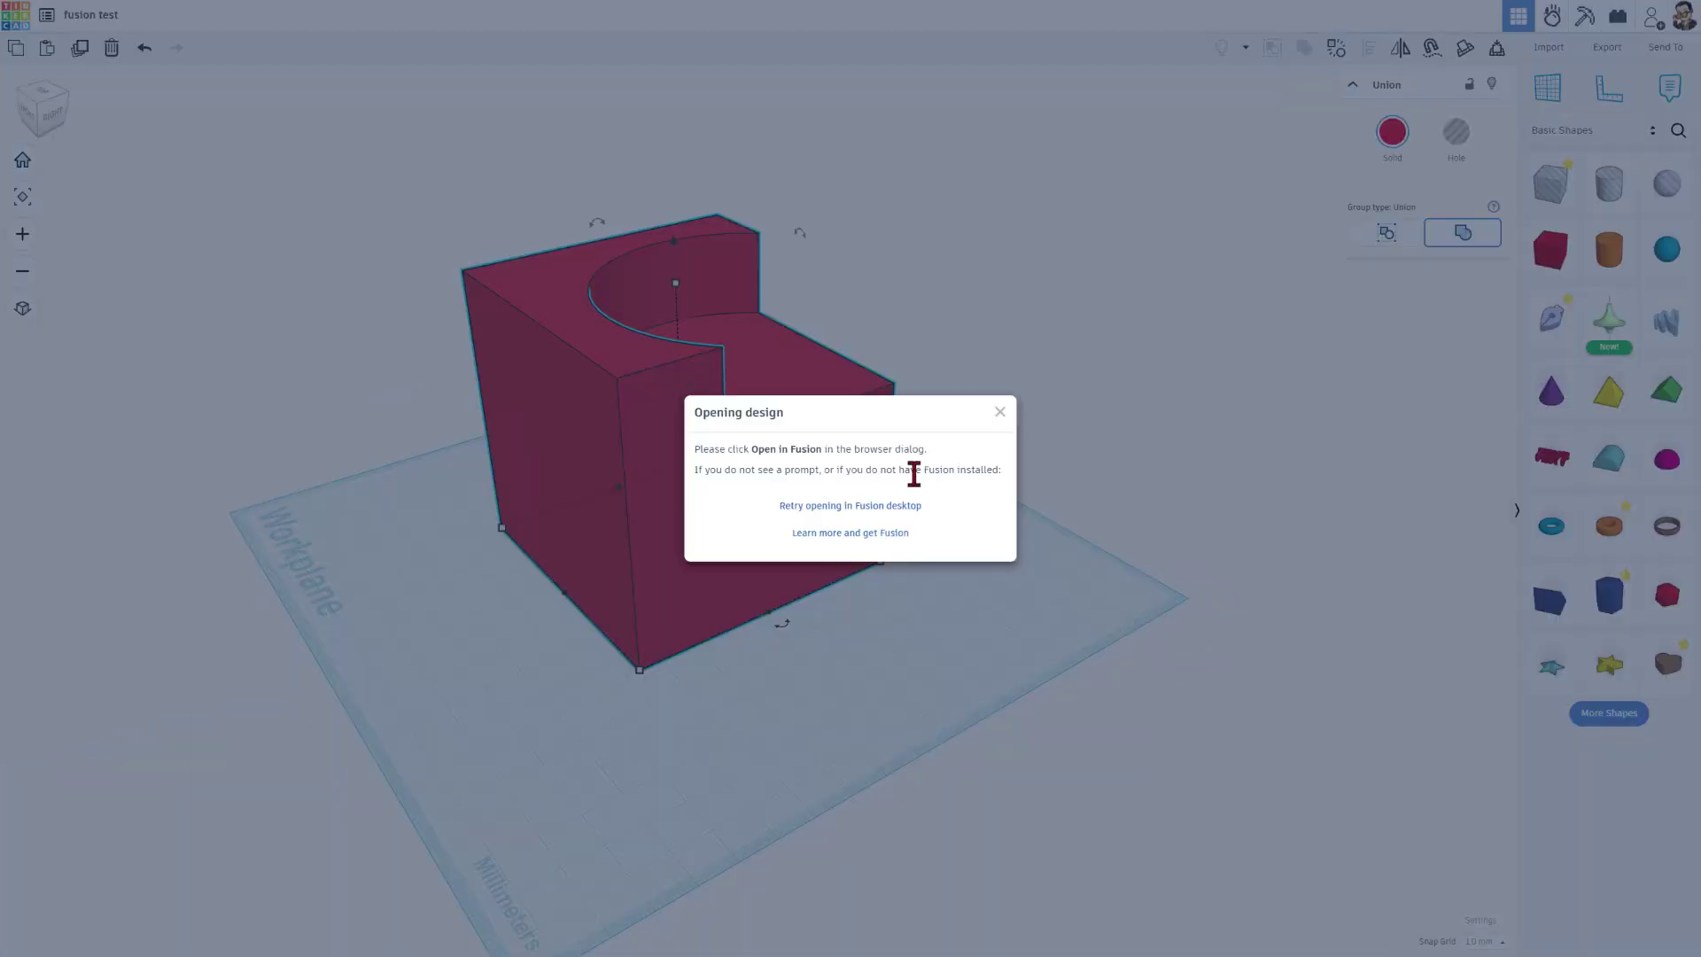
- Import 'tink test.stl' from the 3dmodeling folder and place it left of the red box
click(1000, 413)
right_drag(1019, 577, 824, 401)
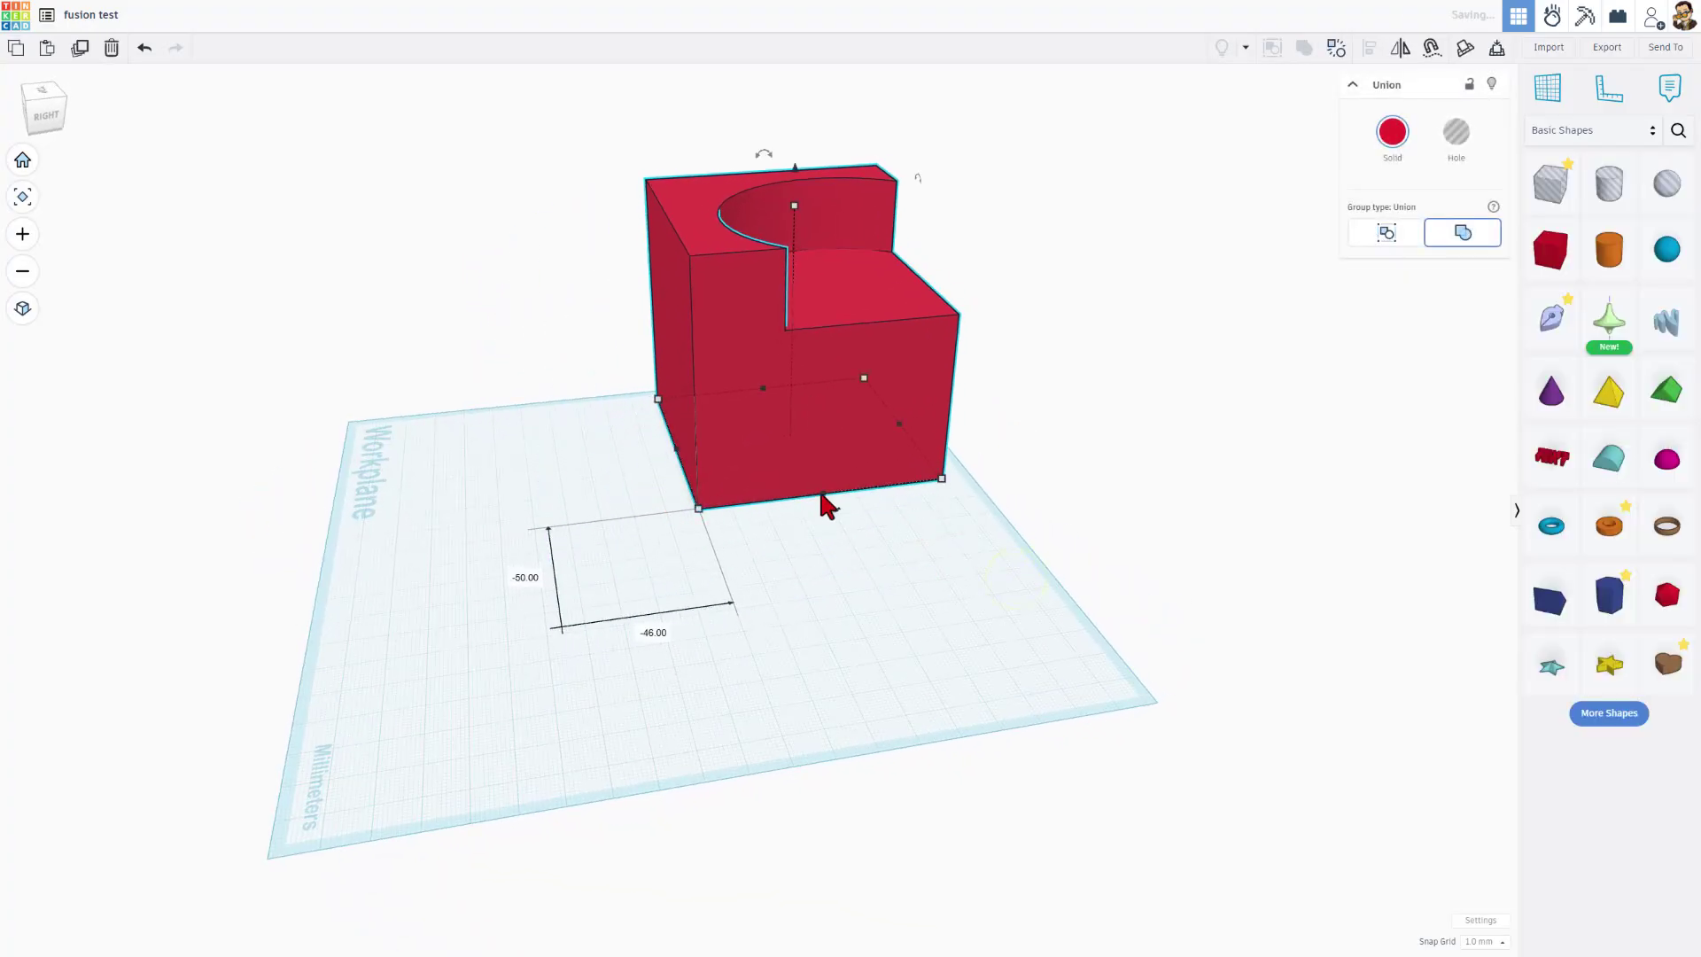
click(851, 586)
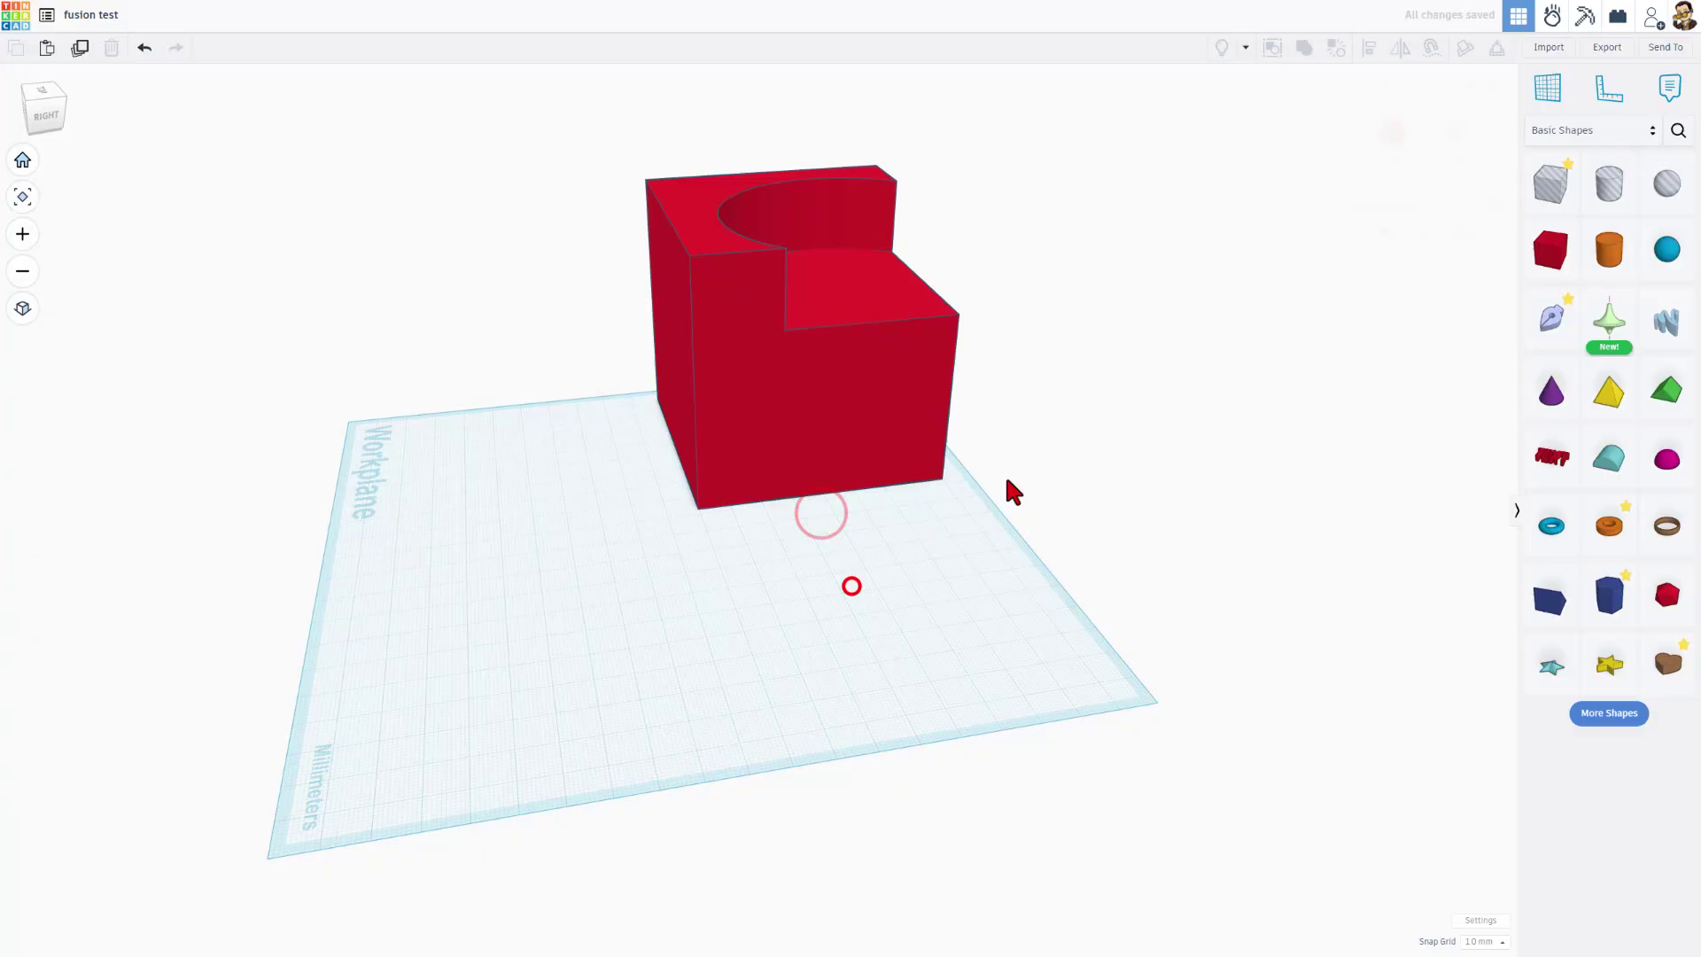
click(1549, 46)
click(821, 480)
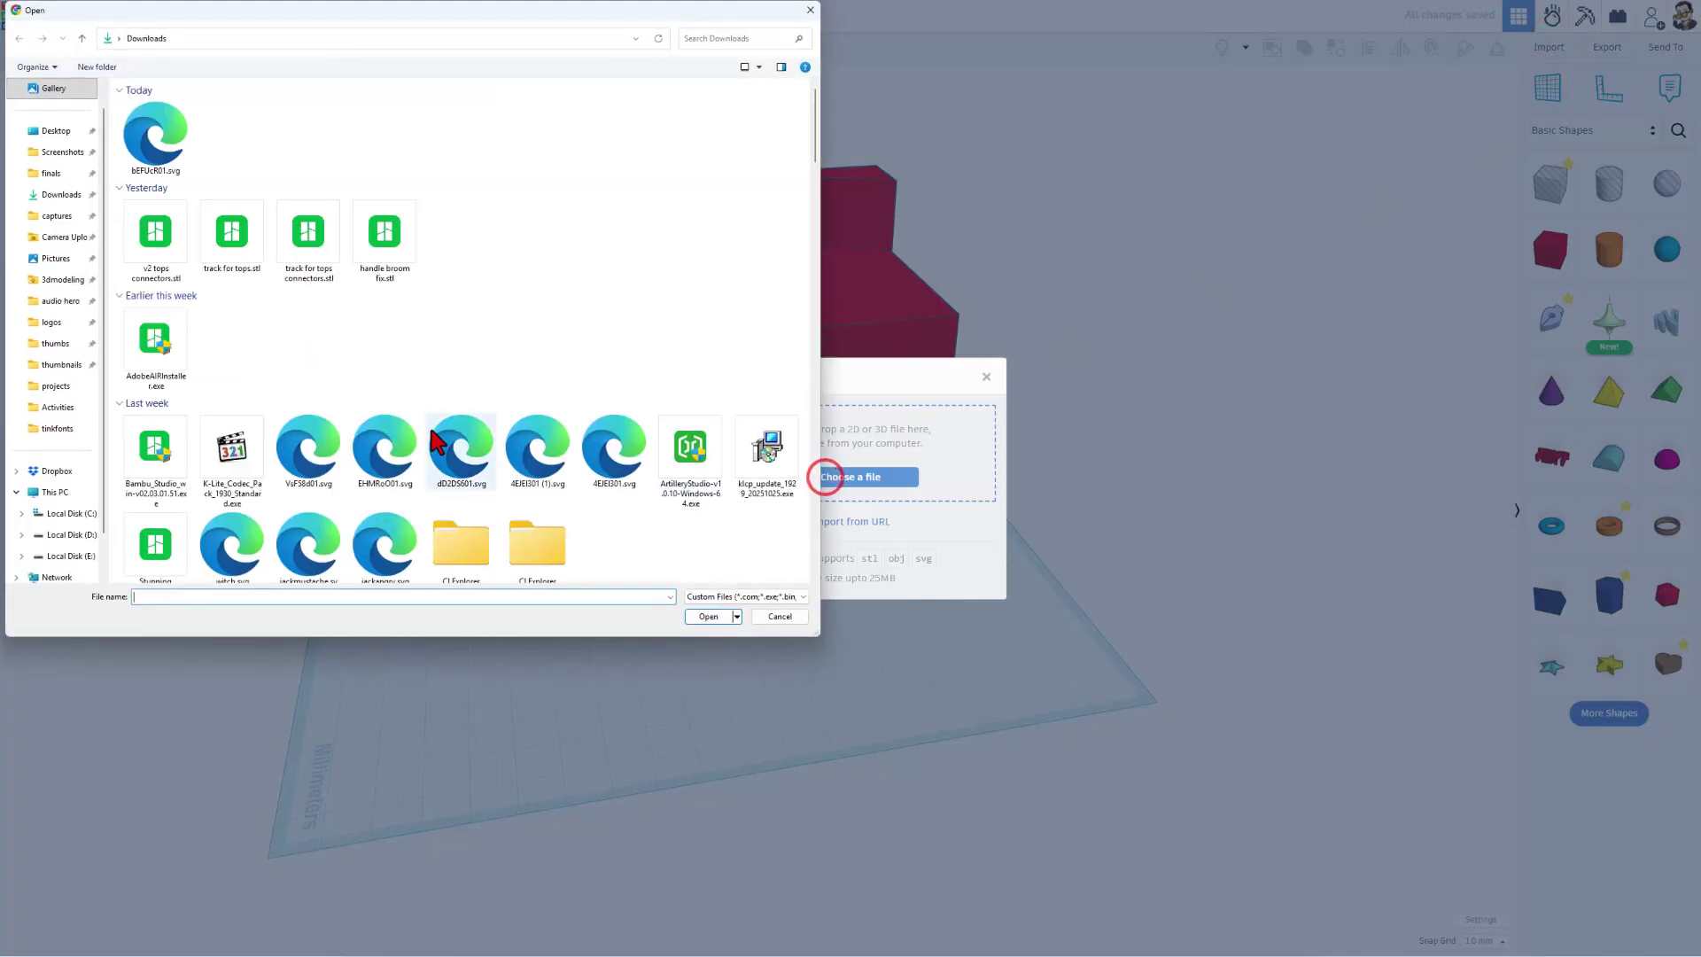
click(55, 280)
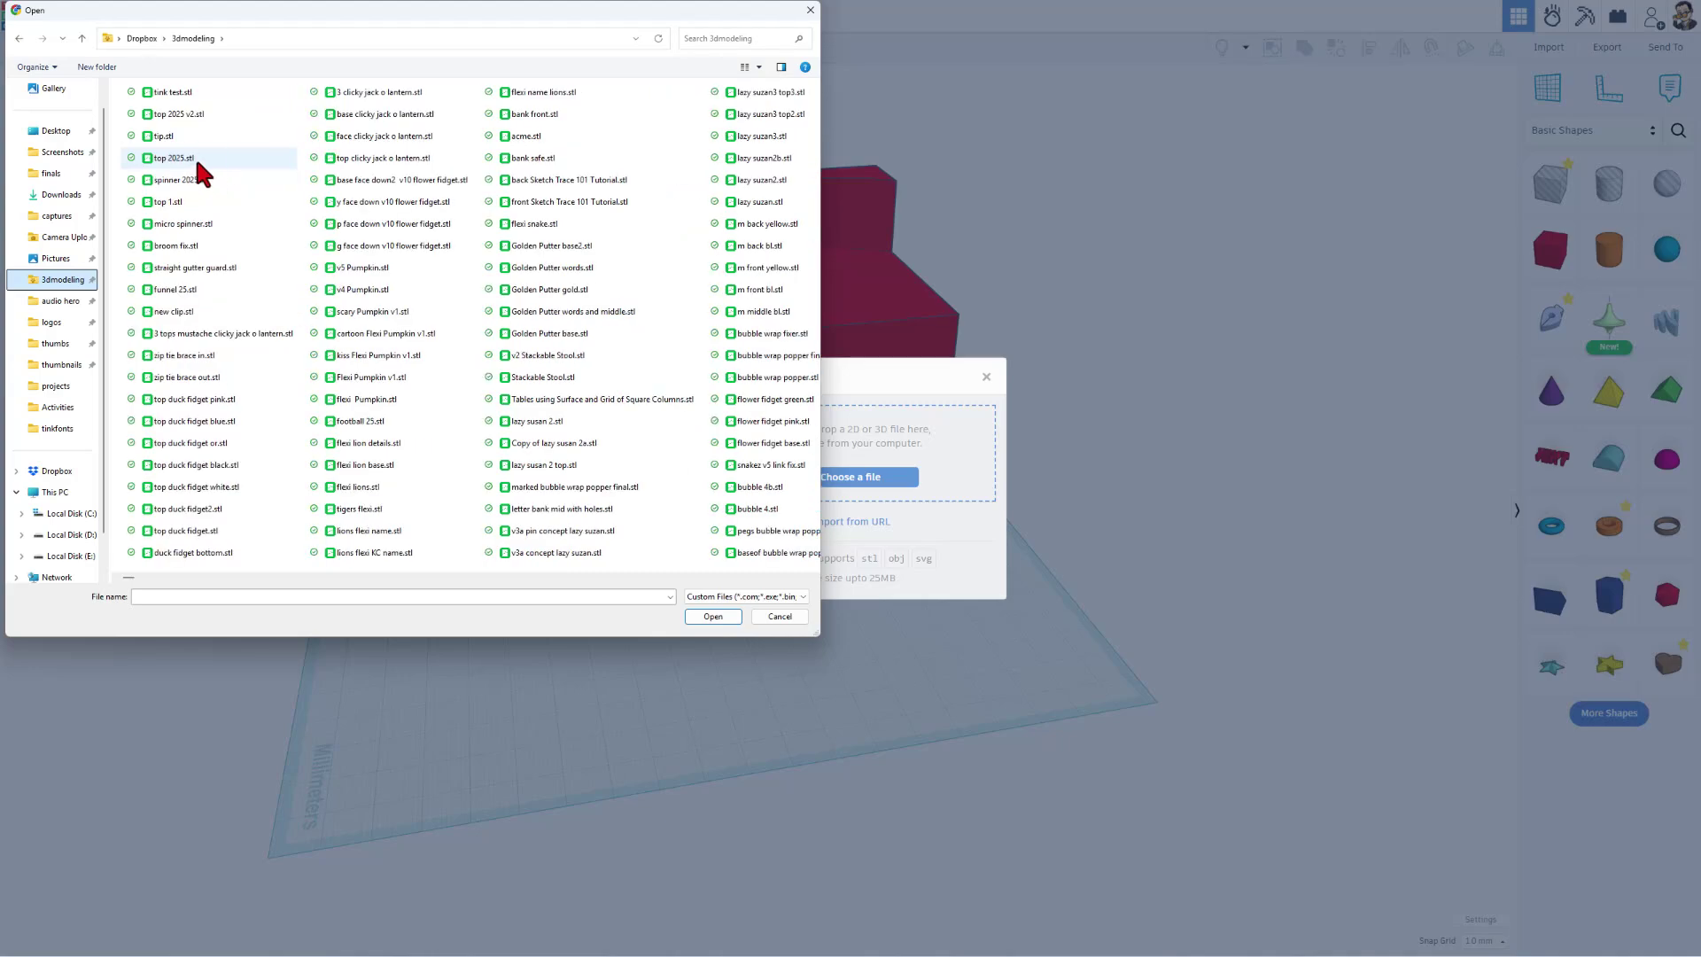
double_click(191, 94)
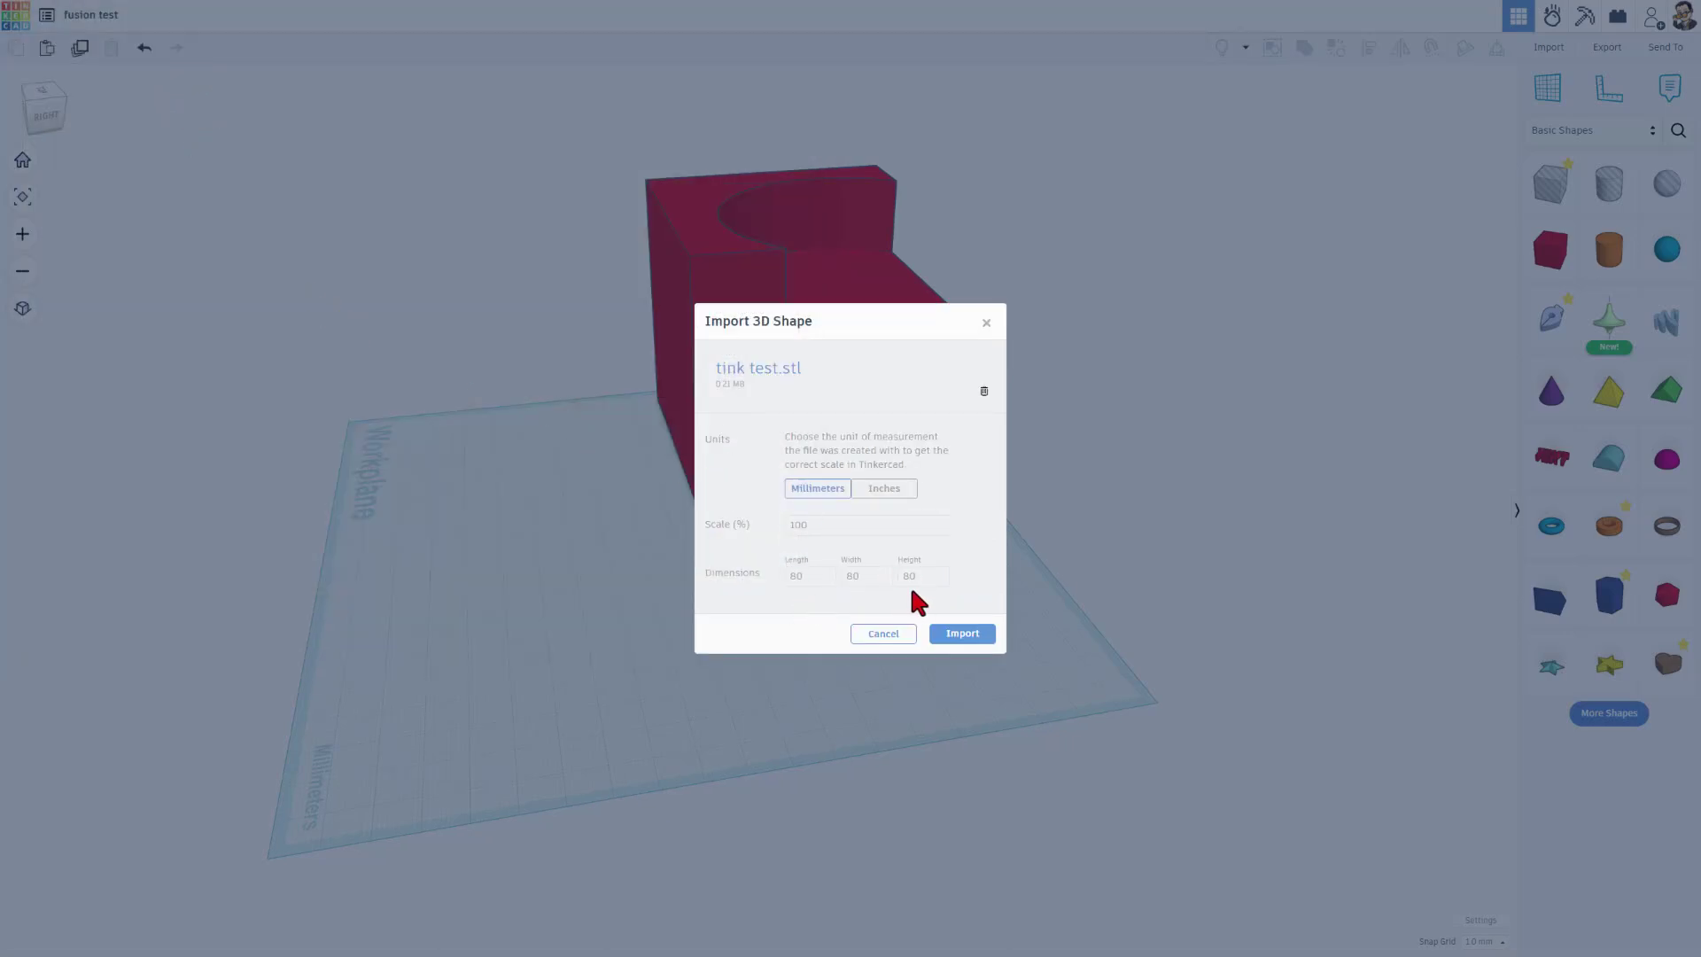
click(950, 626)
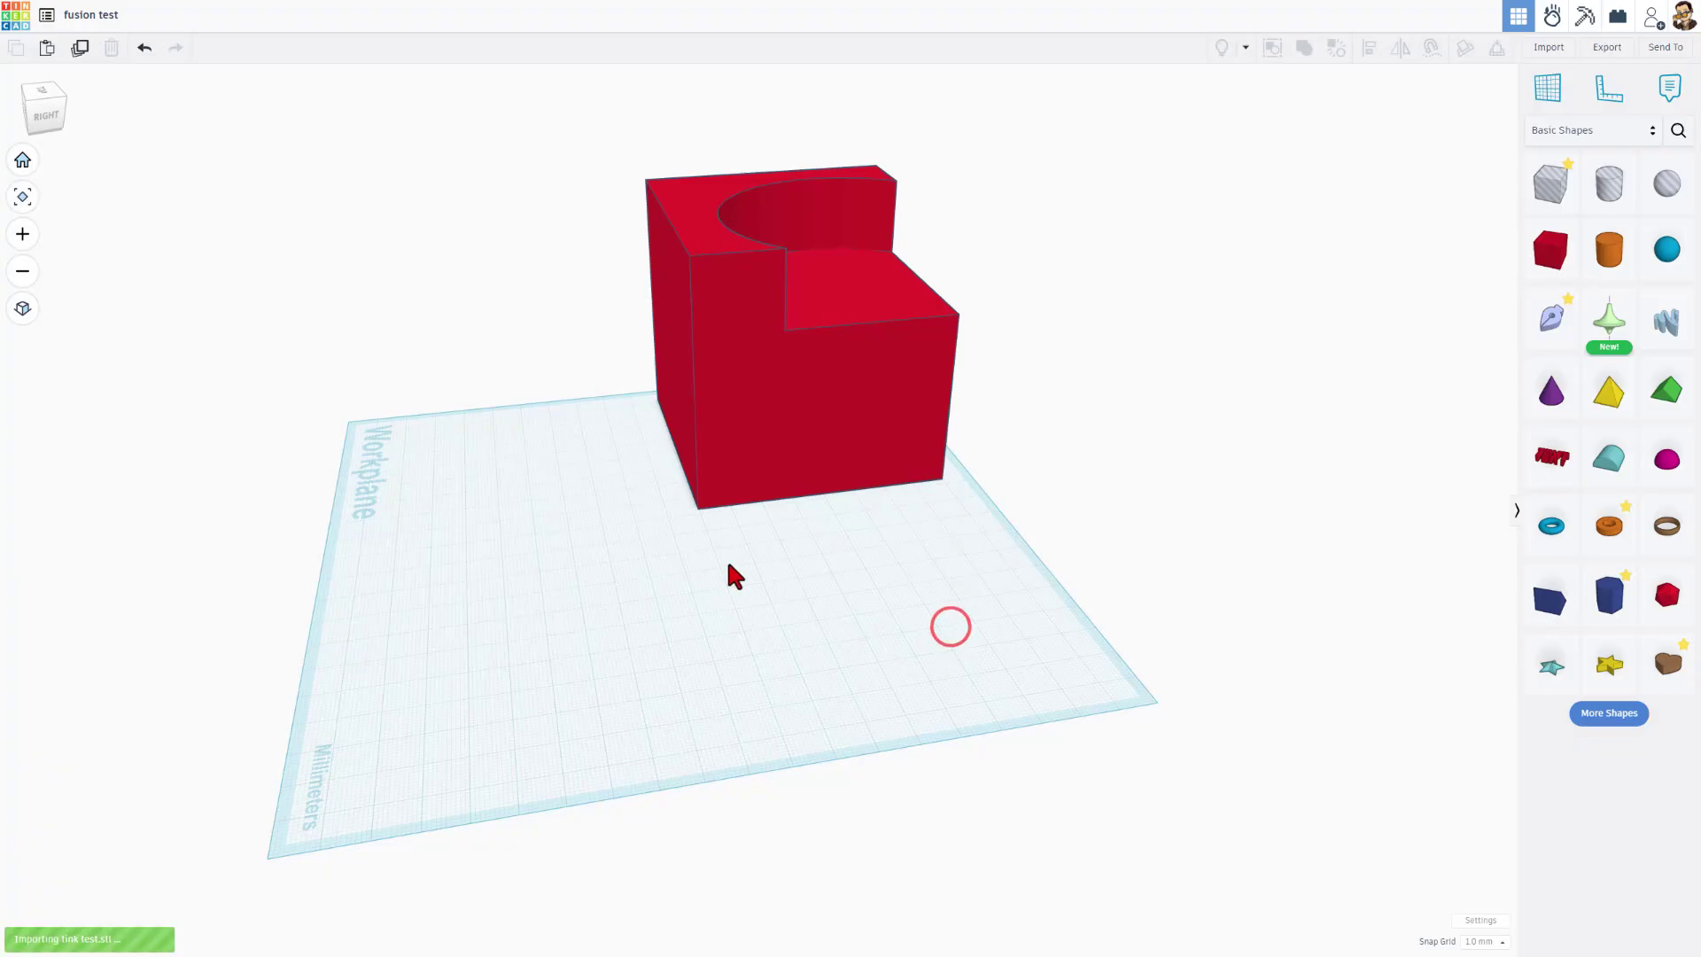
drag(726, 560, 554, 586)
- Shrink the imported grey filleted block proportionally to 40 mm per side
right_drag(689, 607, 954, 357)
right_drag(417, 553, 463, 577)
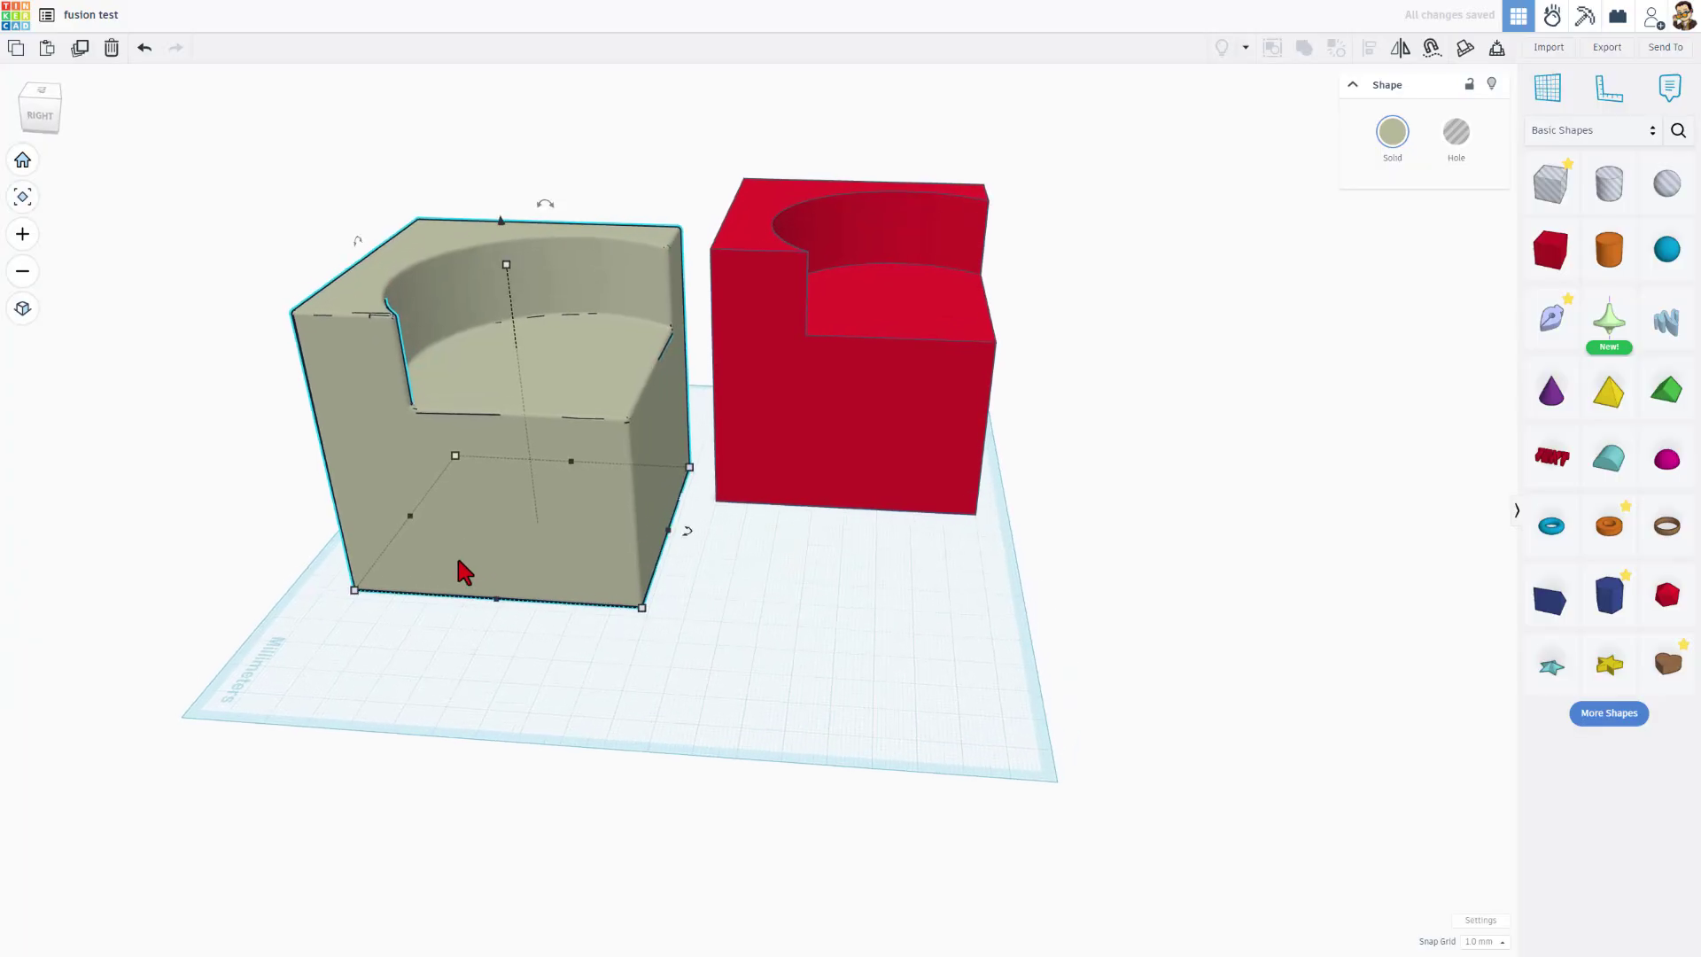
scroll(615, 609, up, 2)
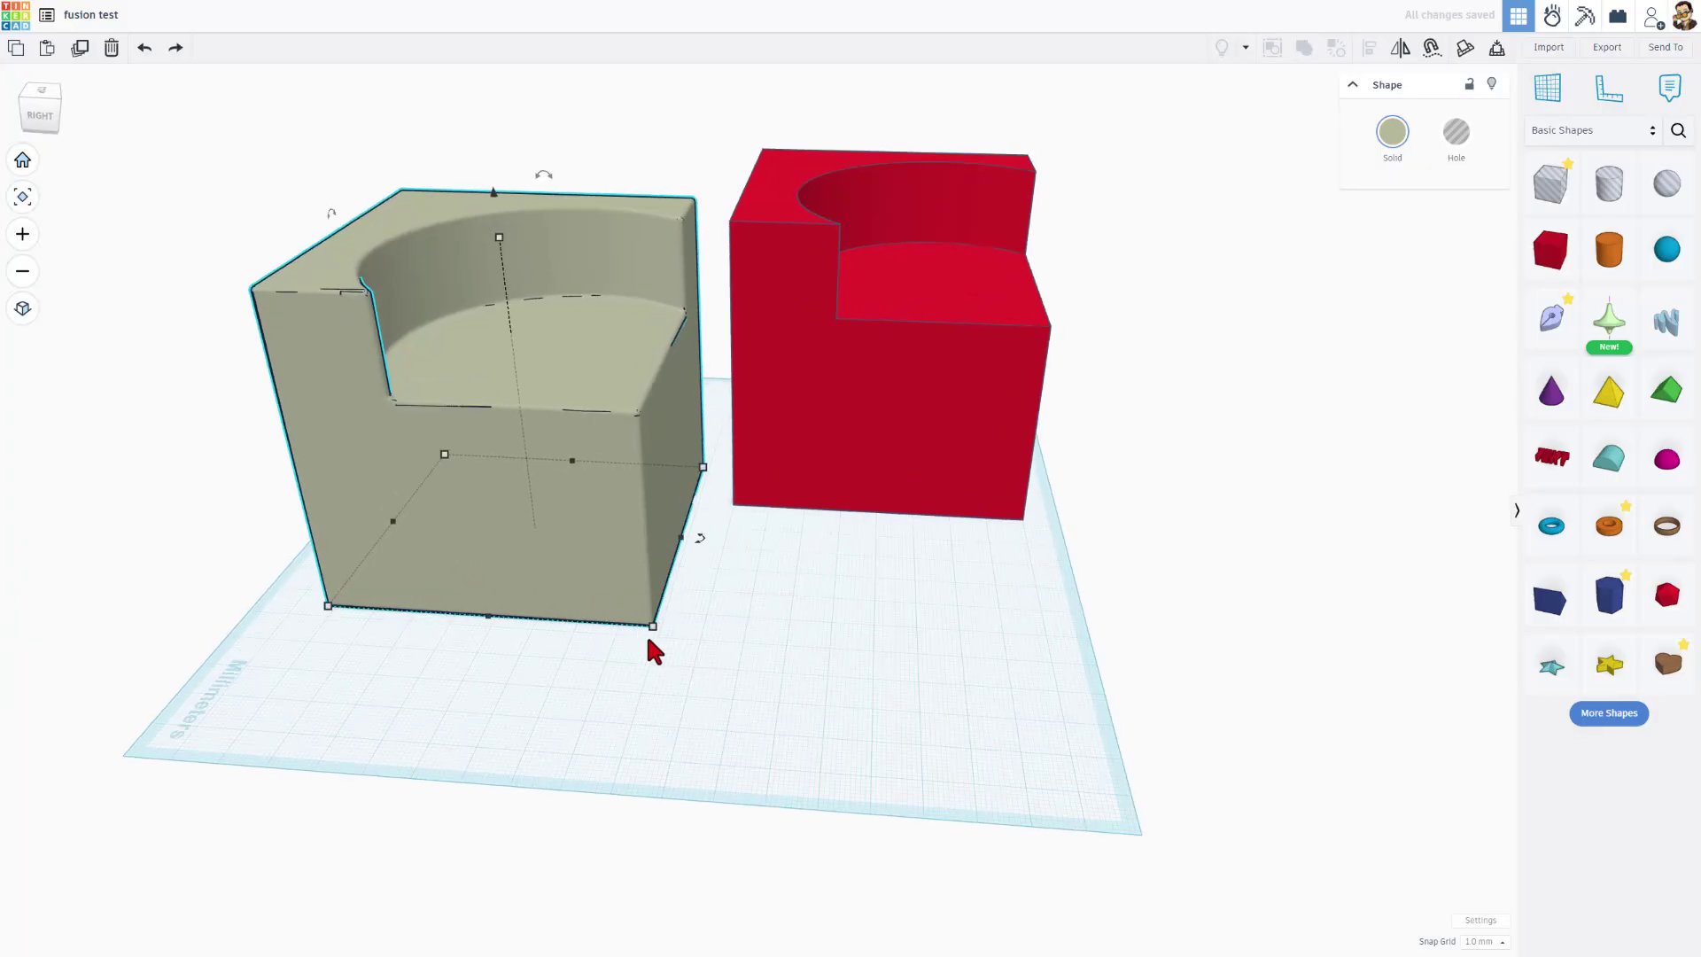
drag(653, 627, 593, 581)
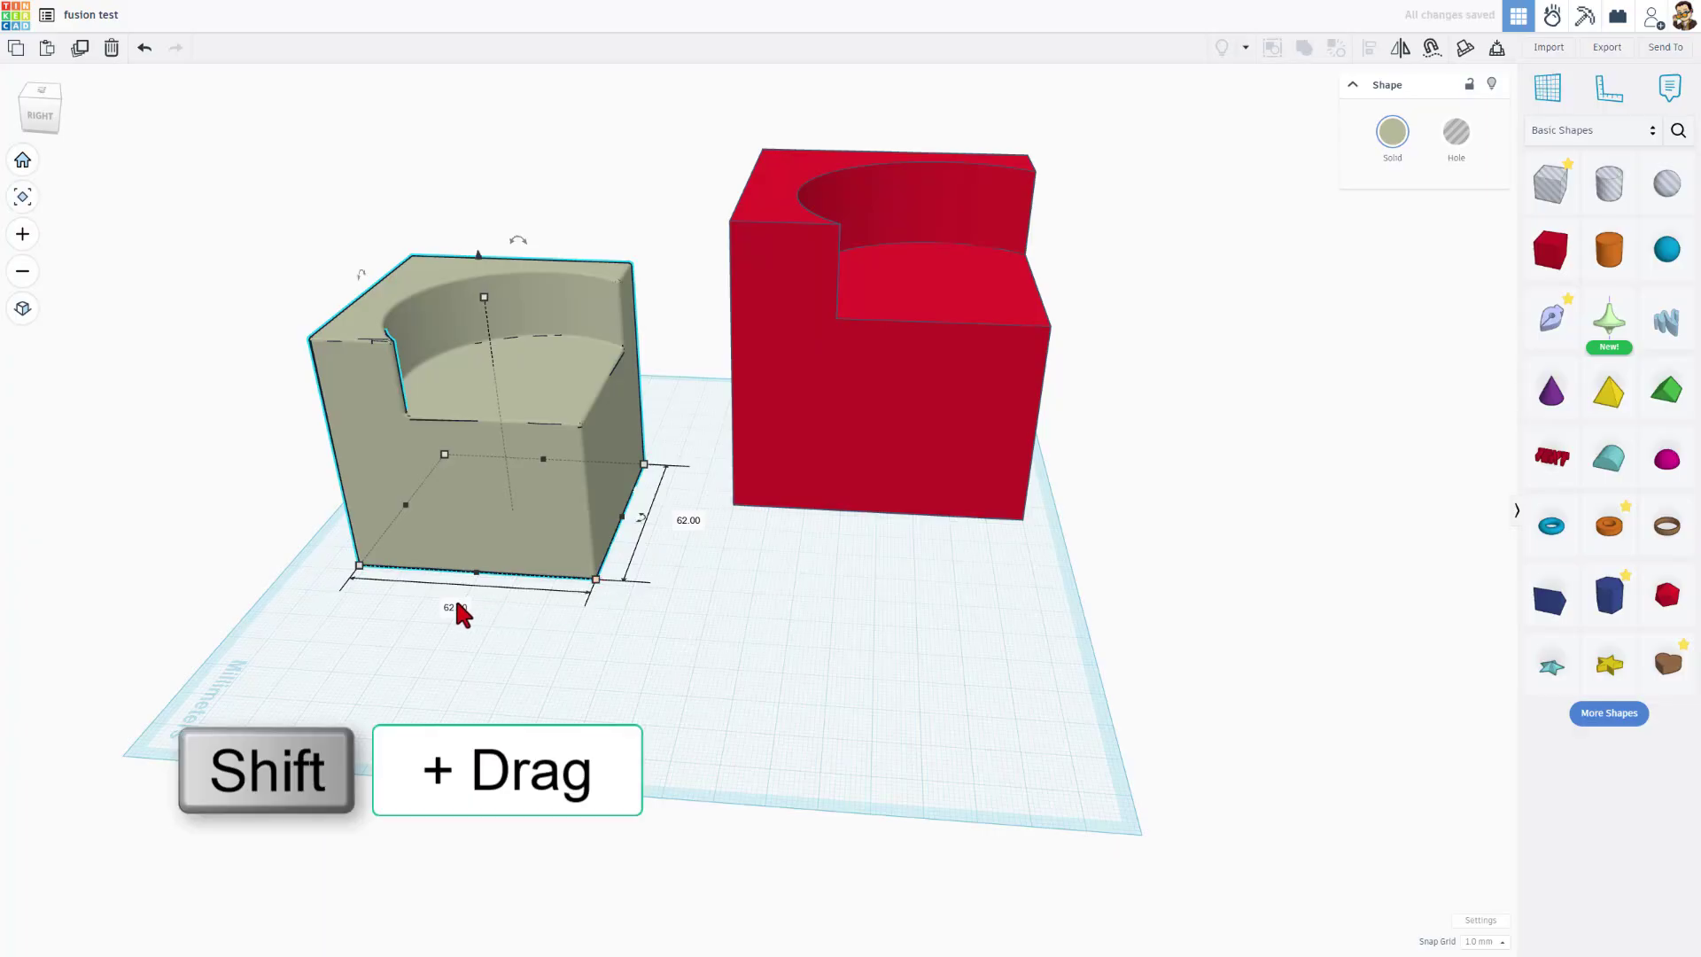
text(40)
key(Return)
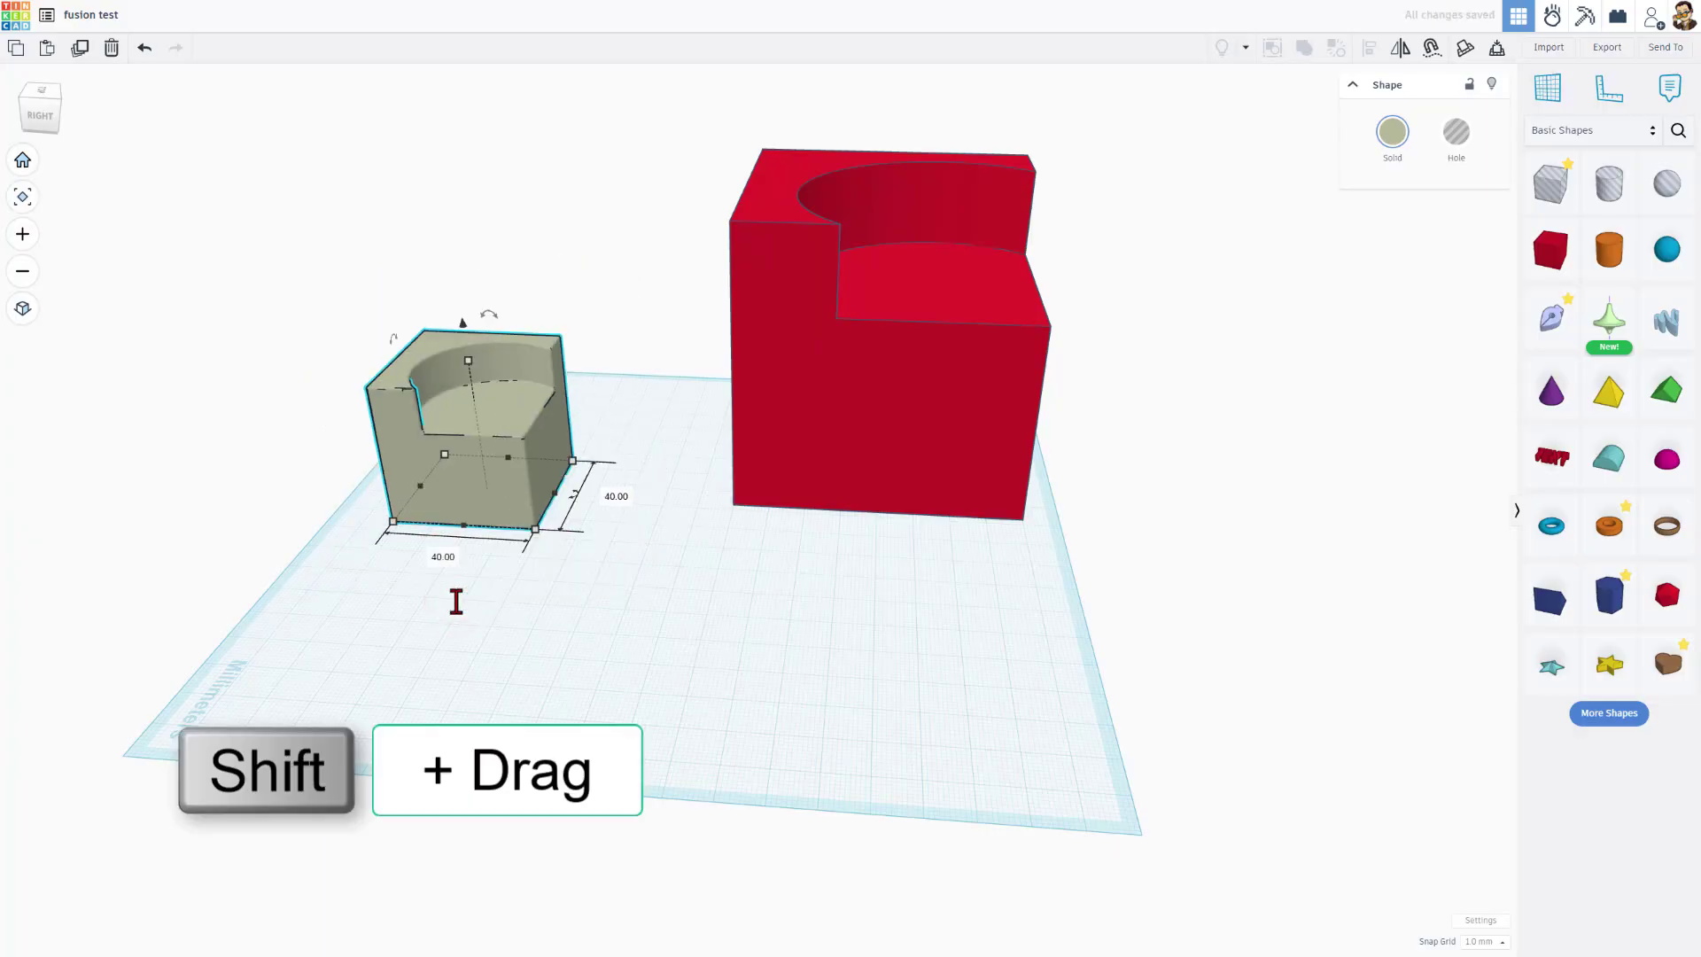